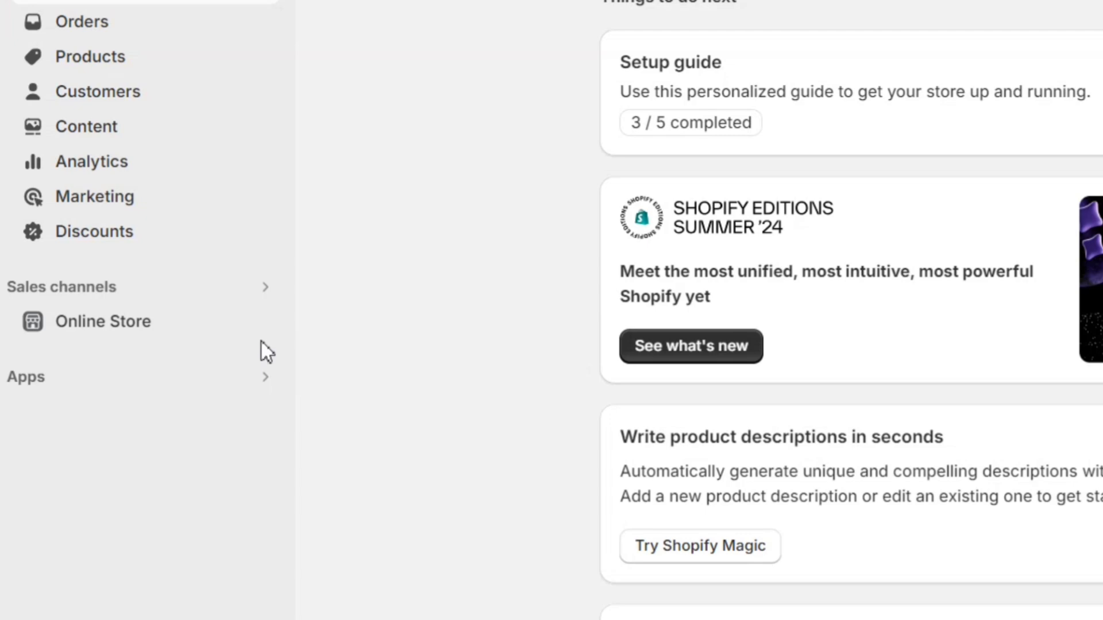
Step: Search Shopify apps for 'klaviyo' and install Klaviyo: Email Marketing & SMS, approving its data access
left_click(225, 385)
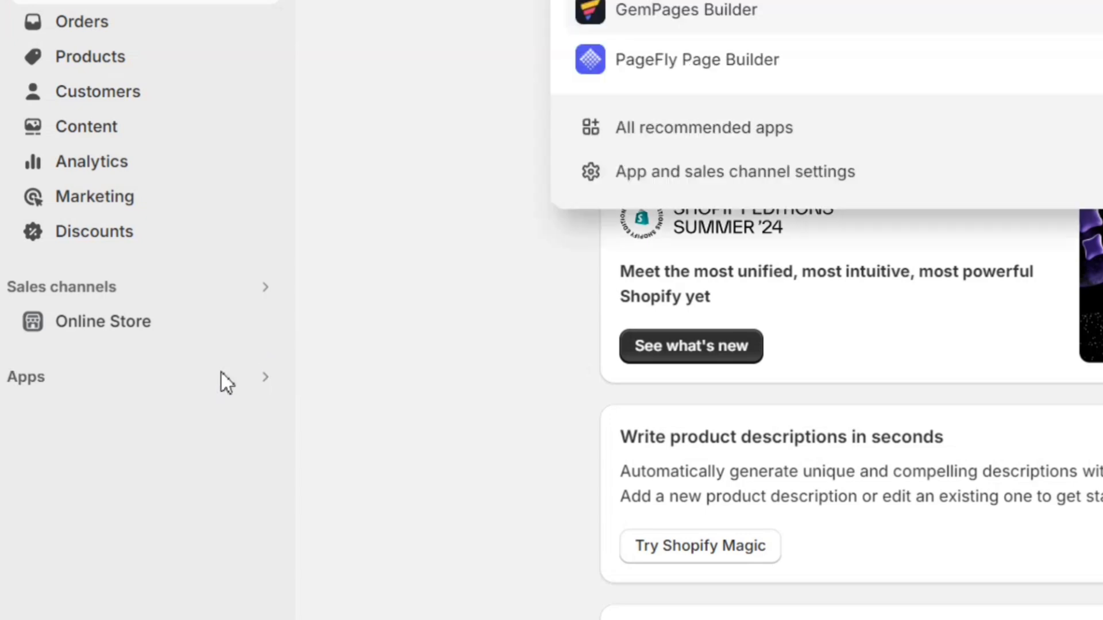
type("klaviyo")
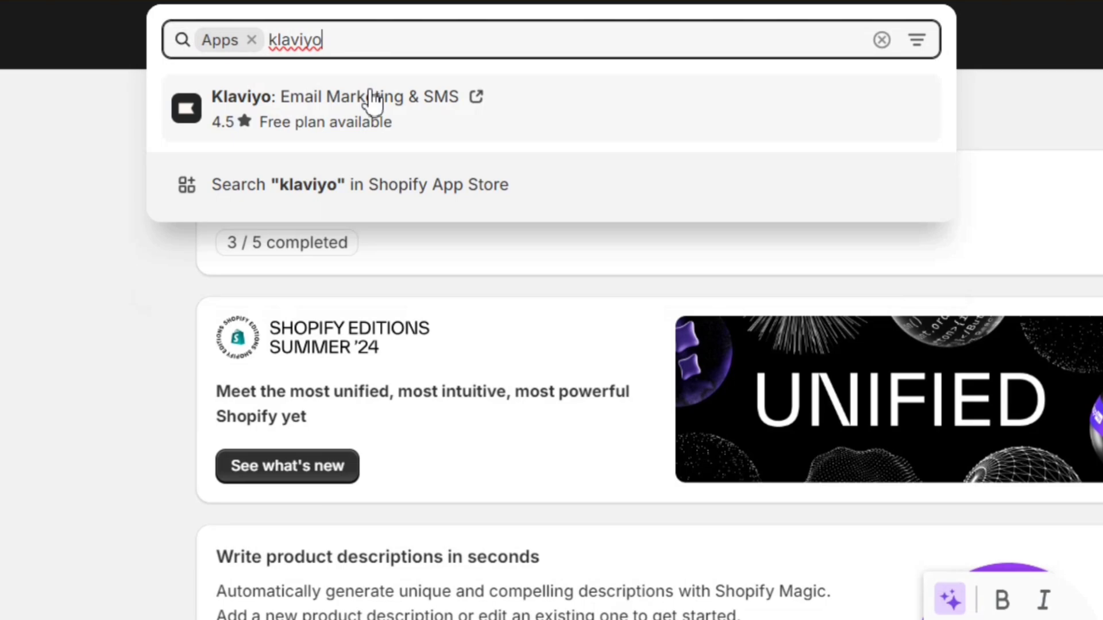
left_click(373, 100)
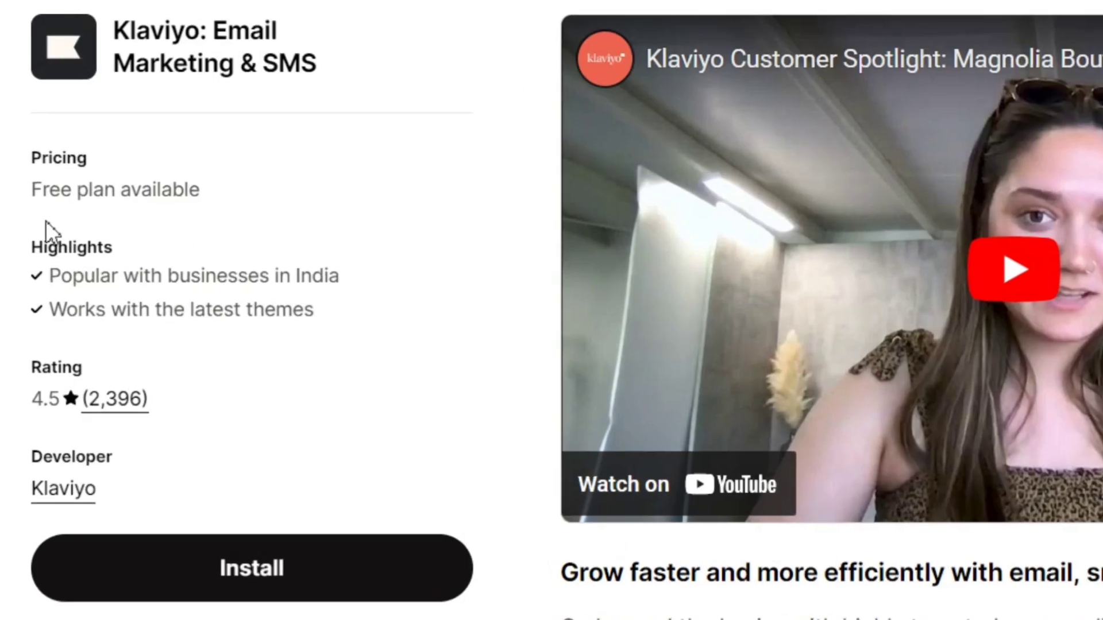
left_click_drag(1, 193, 352, 188)
left_click(394, 188)
scroll(345, 259, "down", 10)
scroll(291, 276, "up", 10)
left_click(291, 573)
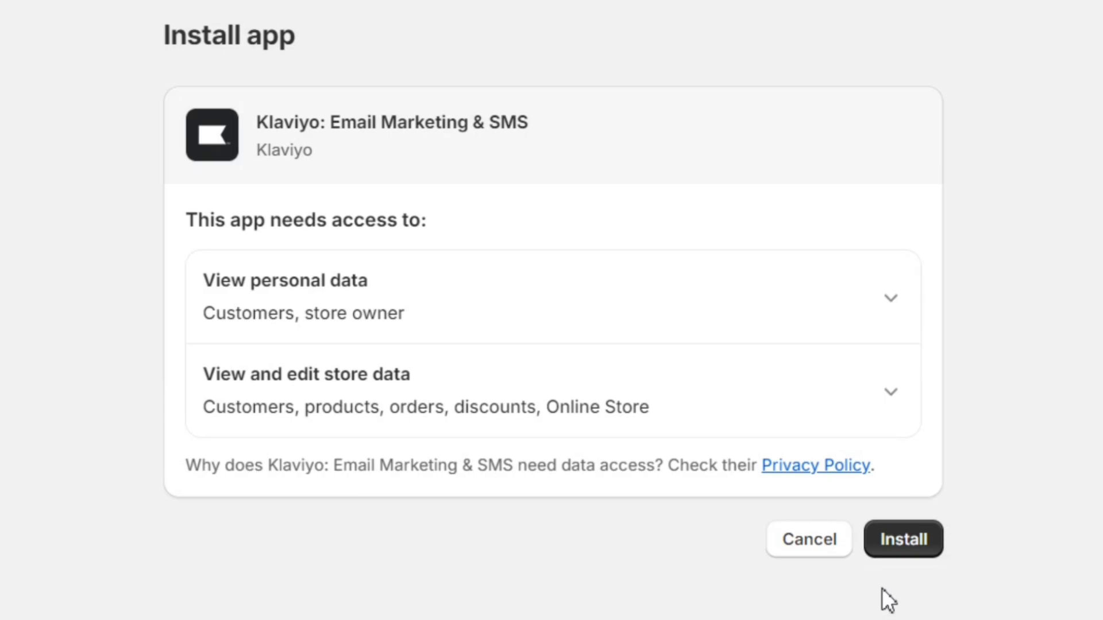
left_click(903, 546)
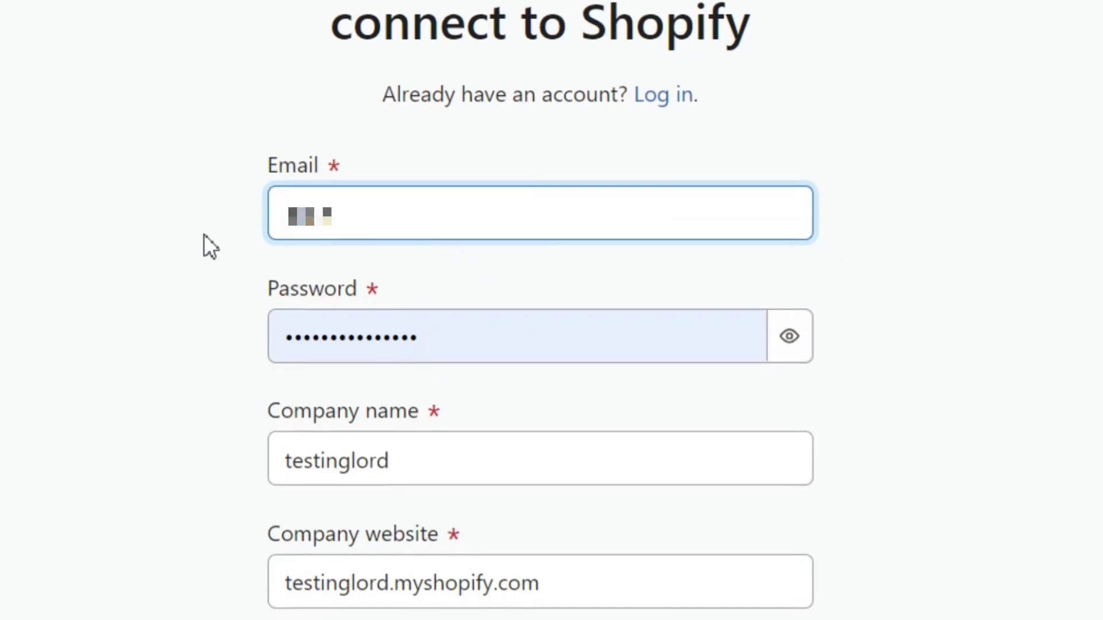
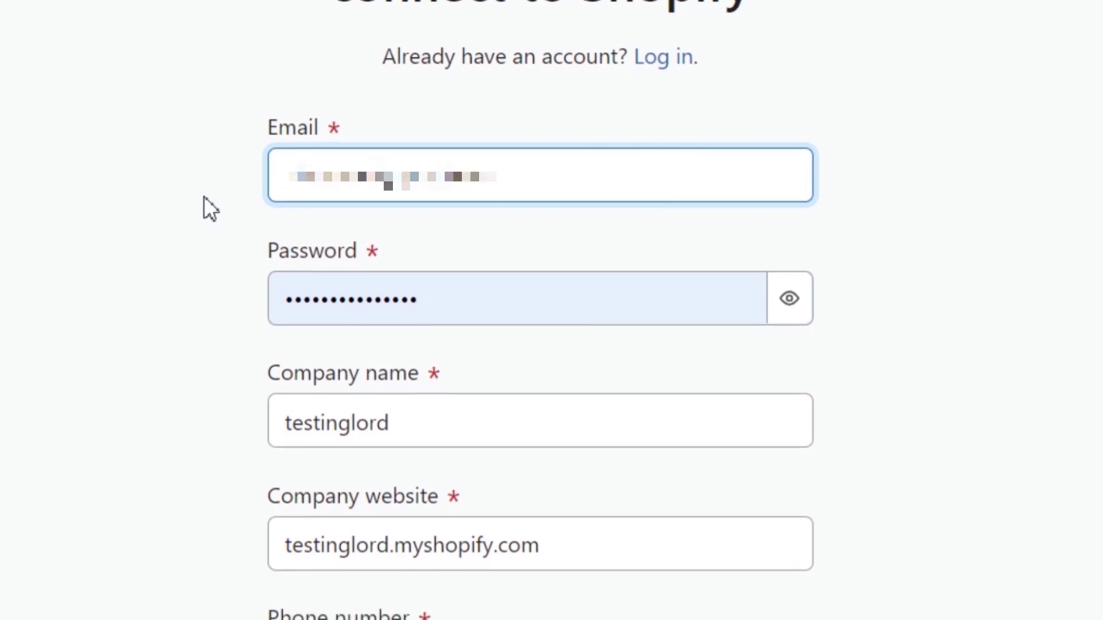
Step: Enter the account e-mail and replace the password with a suggested strong password
left_click(497, 239)
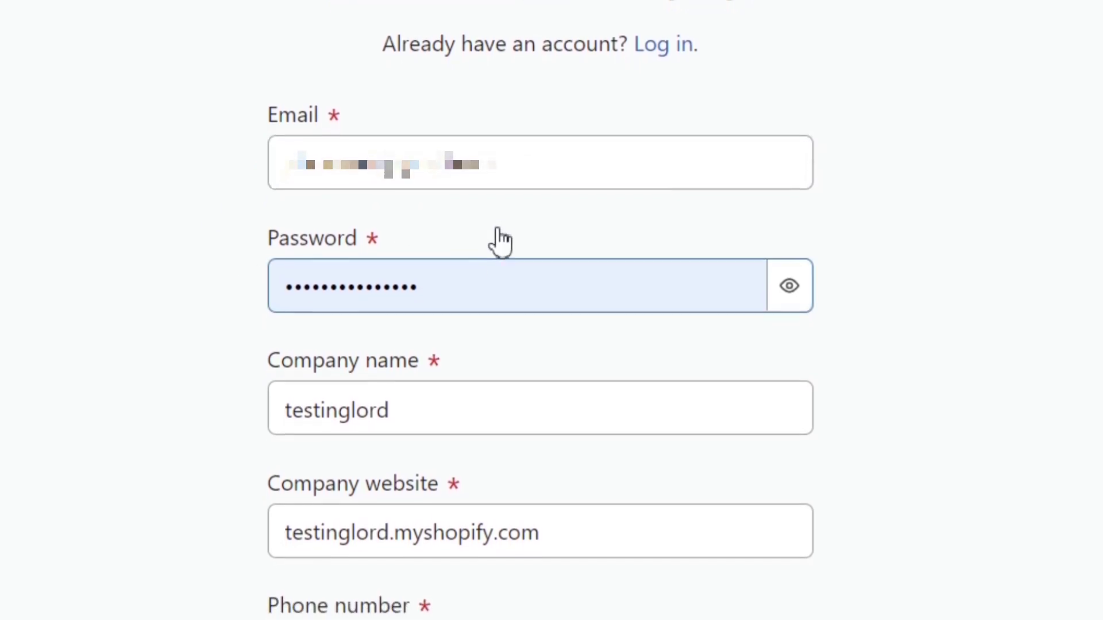
key("ctrl+a")
key("BackSpace")
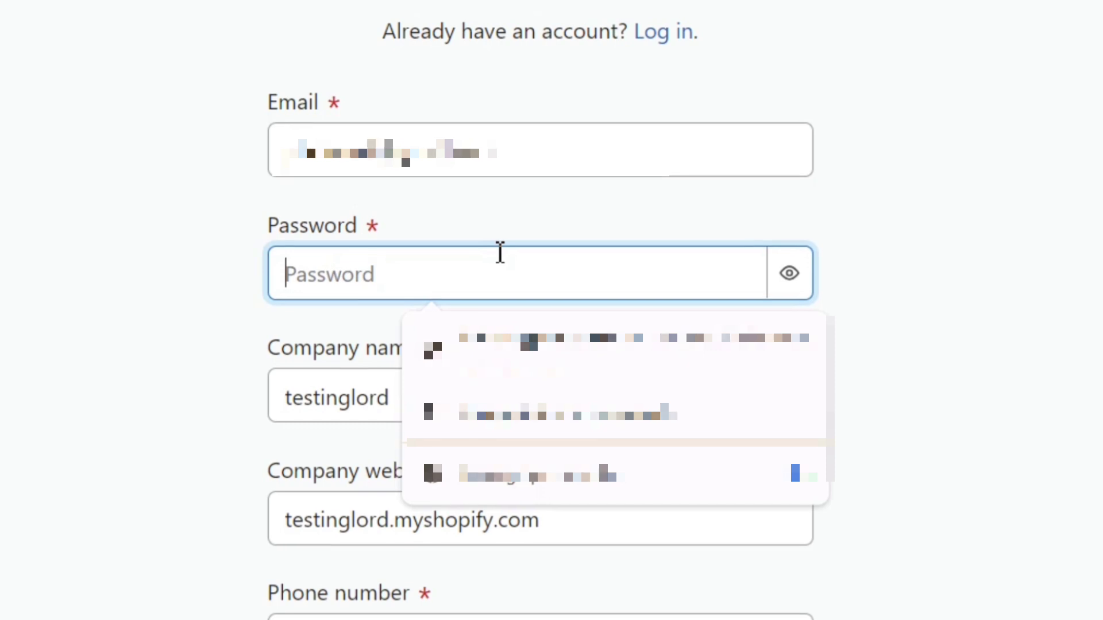
key("Down")
key("Down")
key("Return")
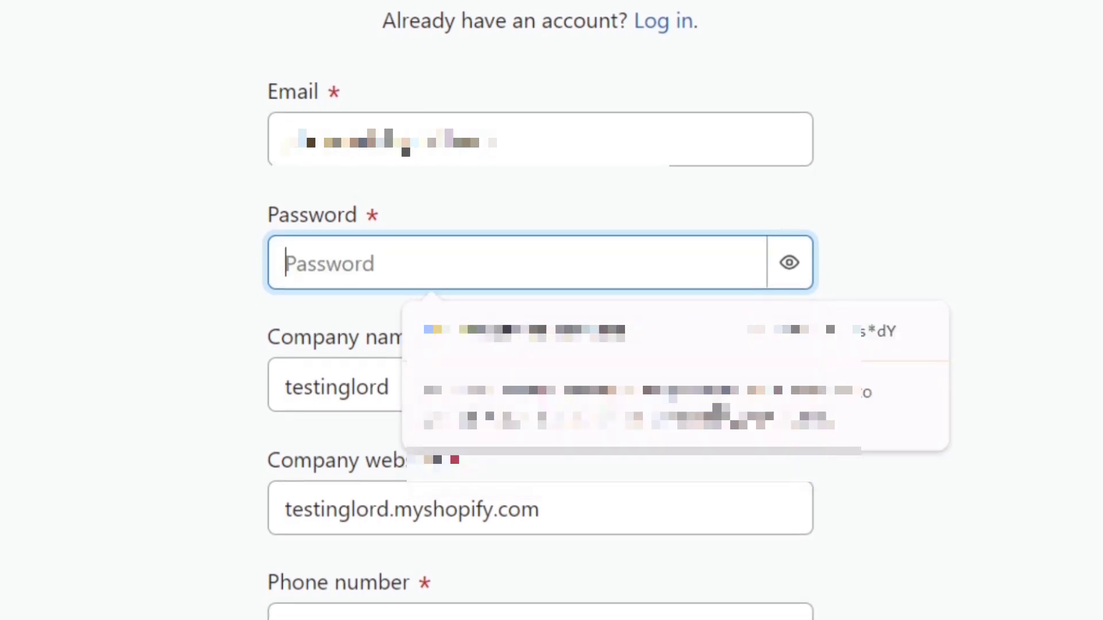
key("Down")
key("Return")
Step: Keep the prefilled company name and enter the phone number
key("Tab")
left_click(899, 297)
left_click(604, 377)
left_click(455, 616)
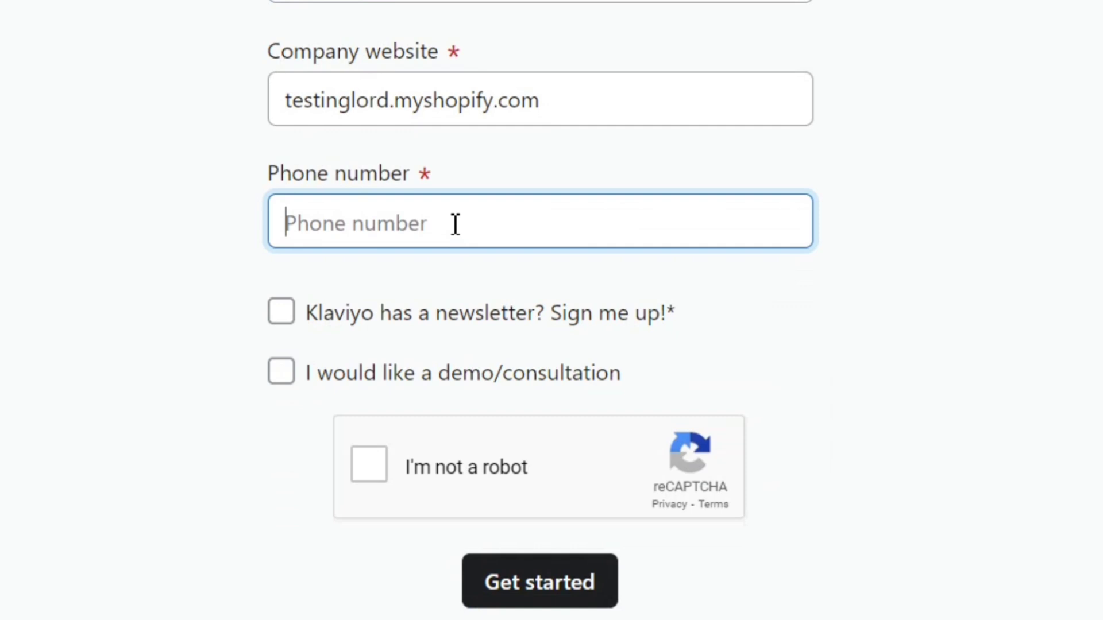
type("555")
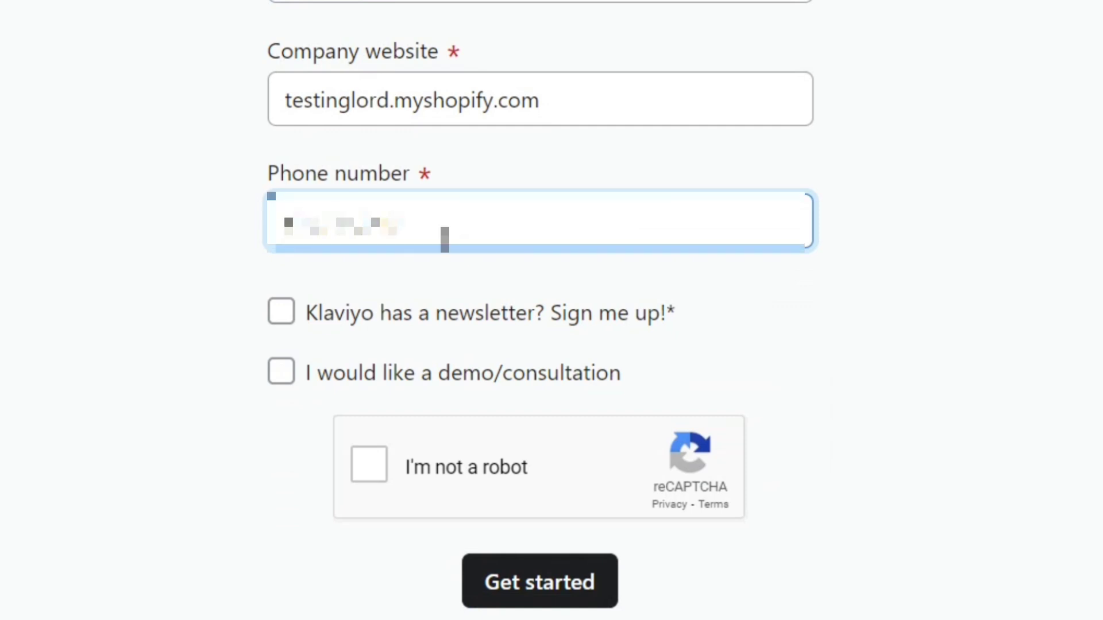
Step: Leave the Klaviyo newsletter opt-in unticked, pass the reCAPTCHA, and submit the sign-up form
left_click(287, 318)
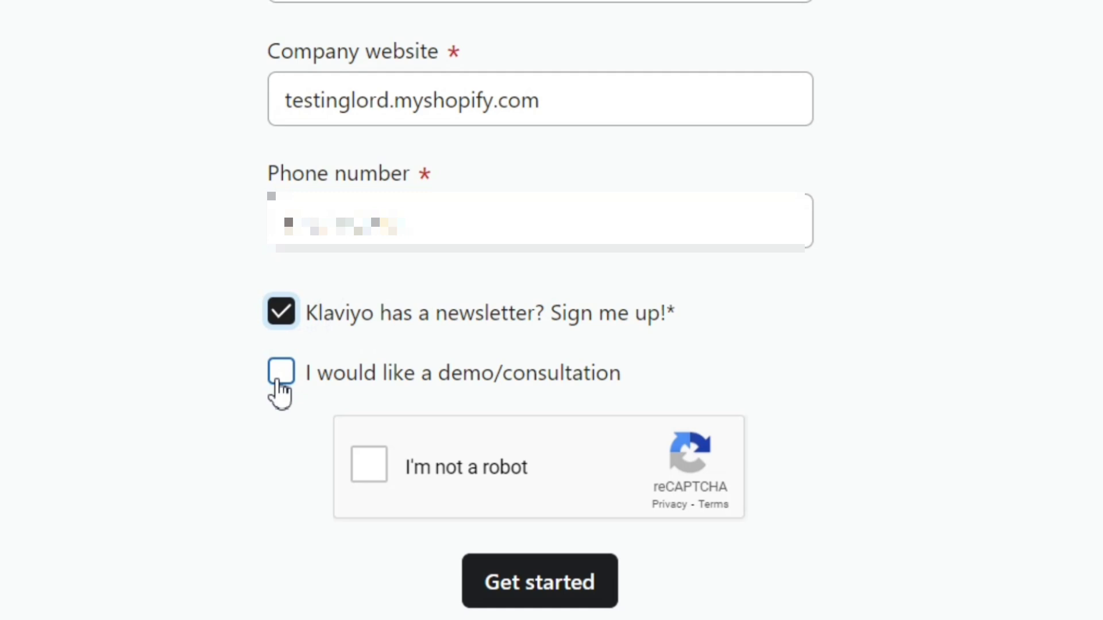
left_click(287, 319)
left_click(377, 475)
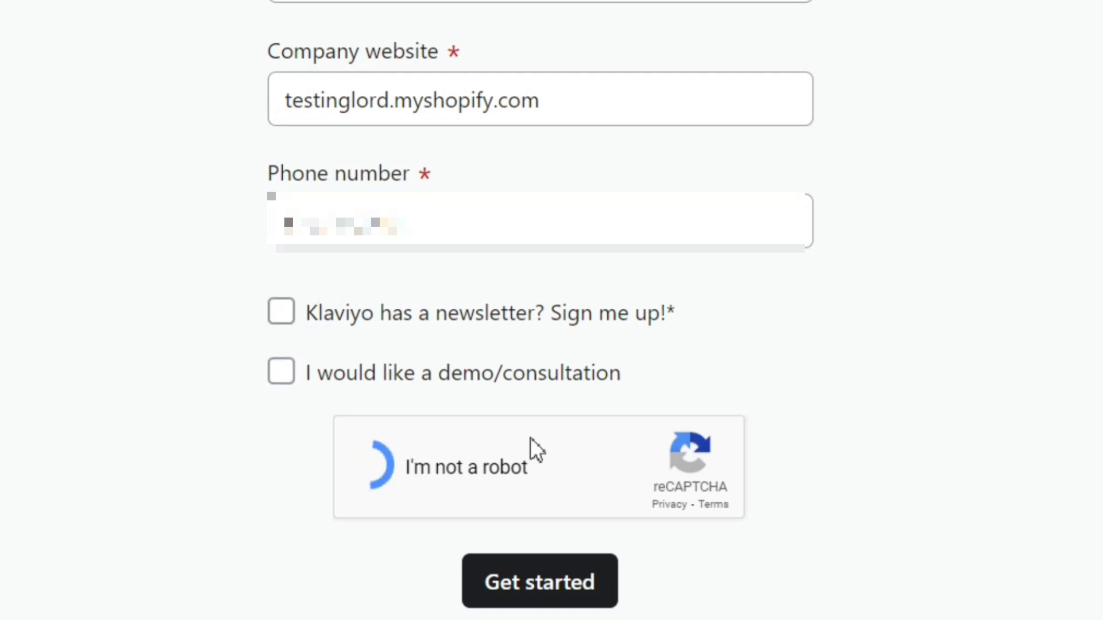
scroll(531, 447, "down", 5)
scroll(559, 352, "down", 1)
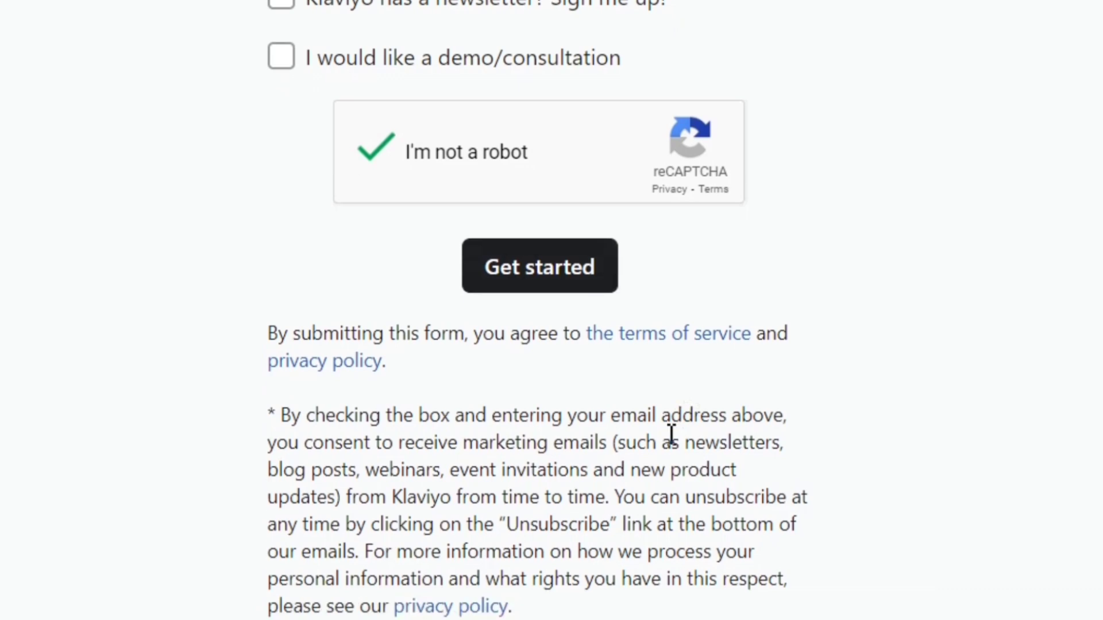
left_click(561, 270)
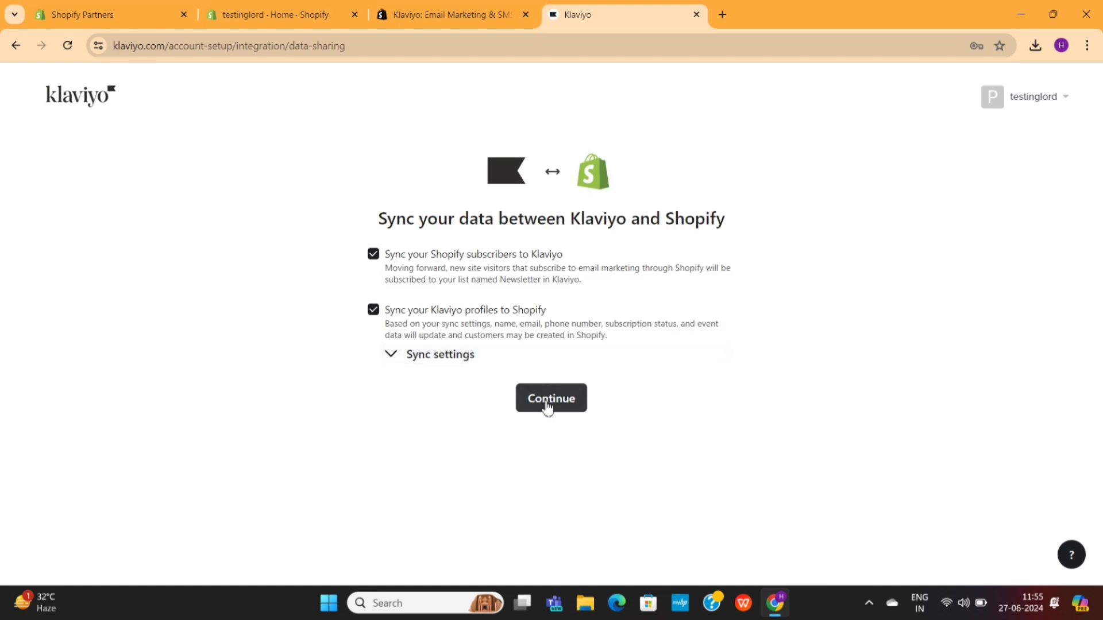
Step: Continue with both sync options and the testinglord sender details, then choose Email only
left_click(546, 405)
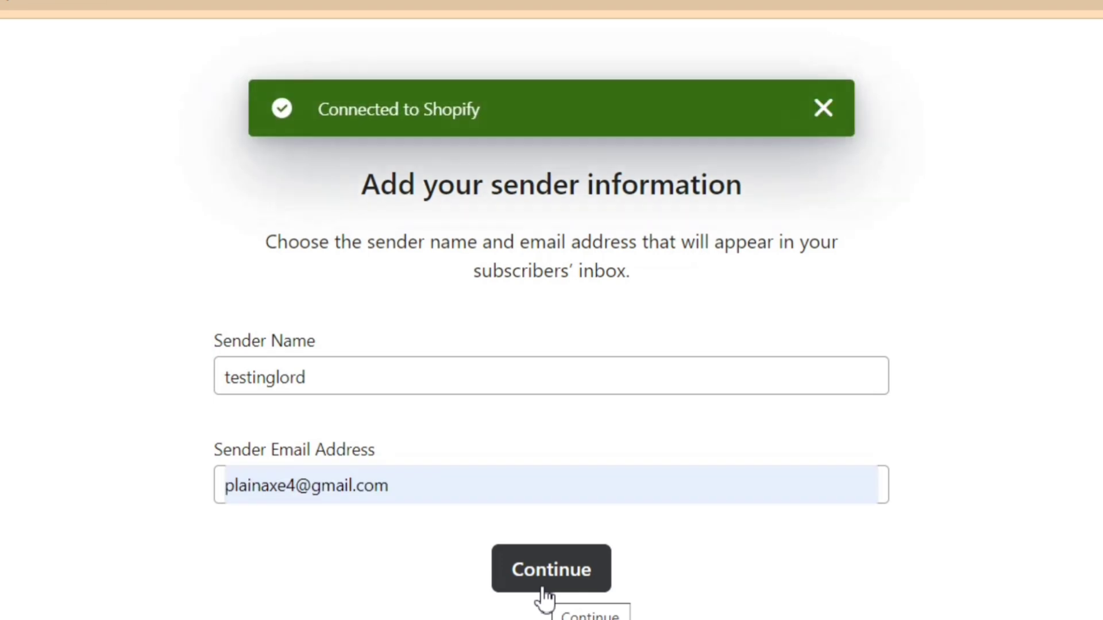
left_click(543, 591)
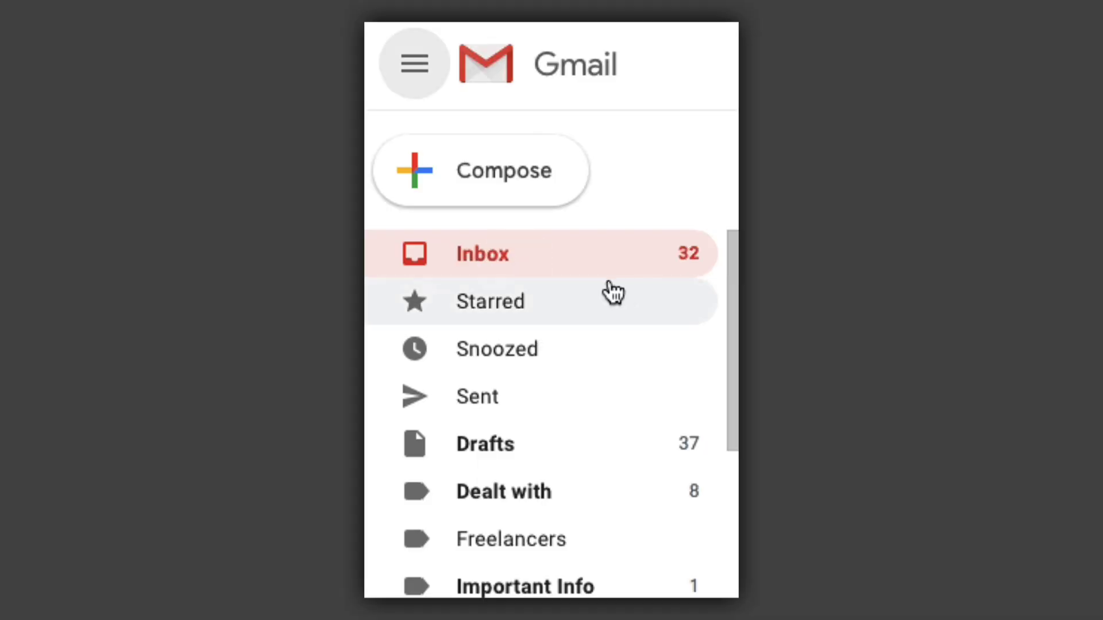
scroll(581, 312, "down", 5)
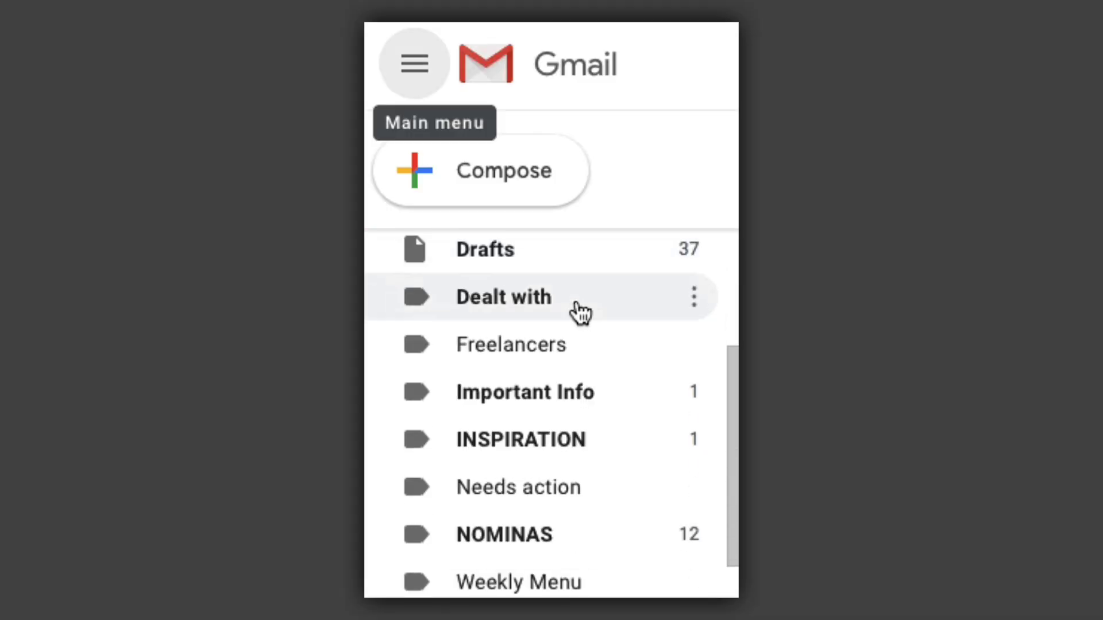
left_click(497, 576)
scroll(532, 488, "down", 3)
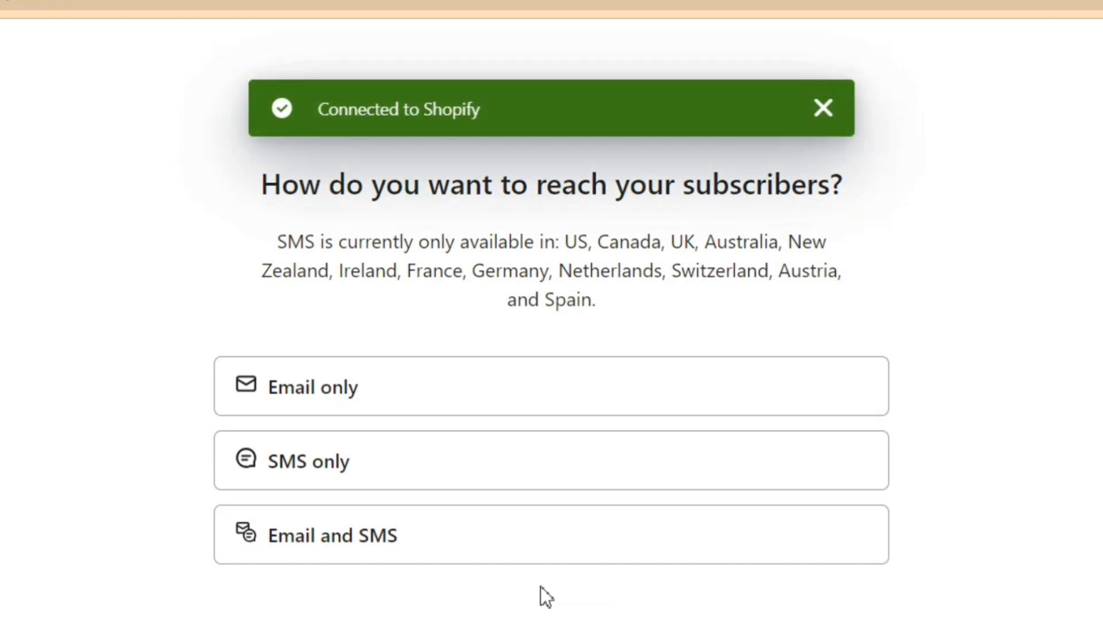
left_click(454, 381)
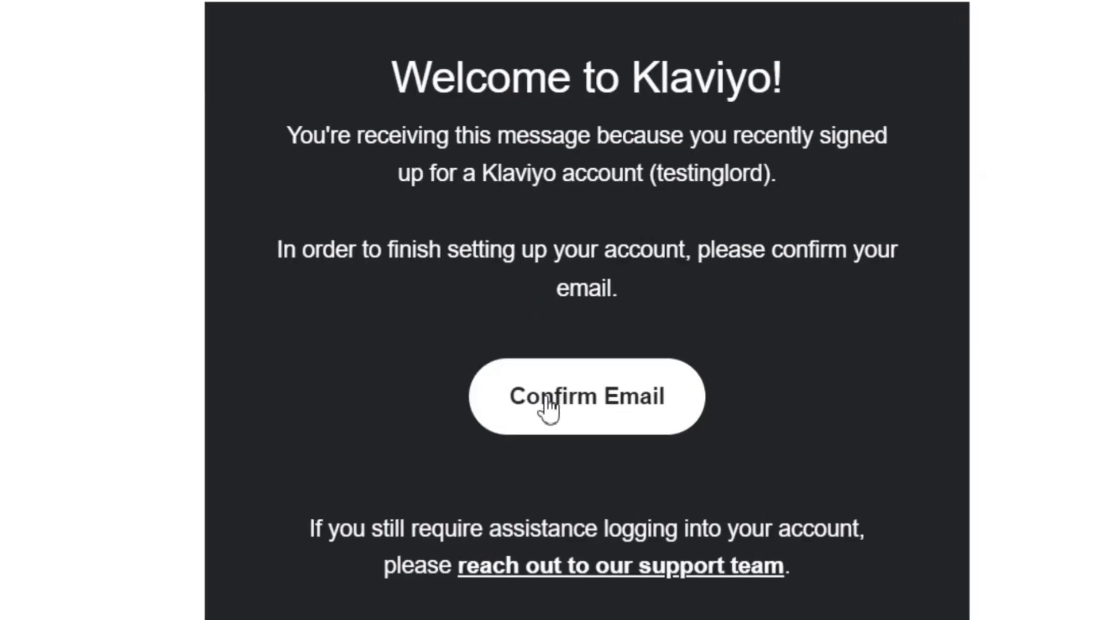
Step: Confirm the Klaviyo account e-mail from the Welcome to Klaviyo message in Gmail
left_click(567, 460)
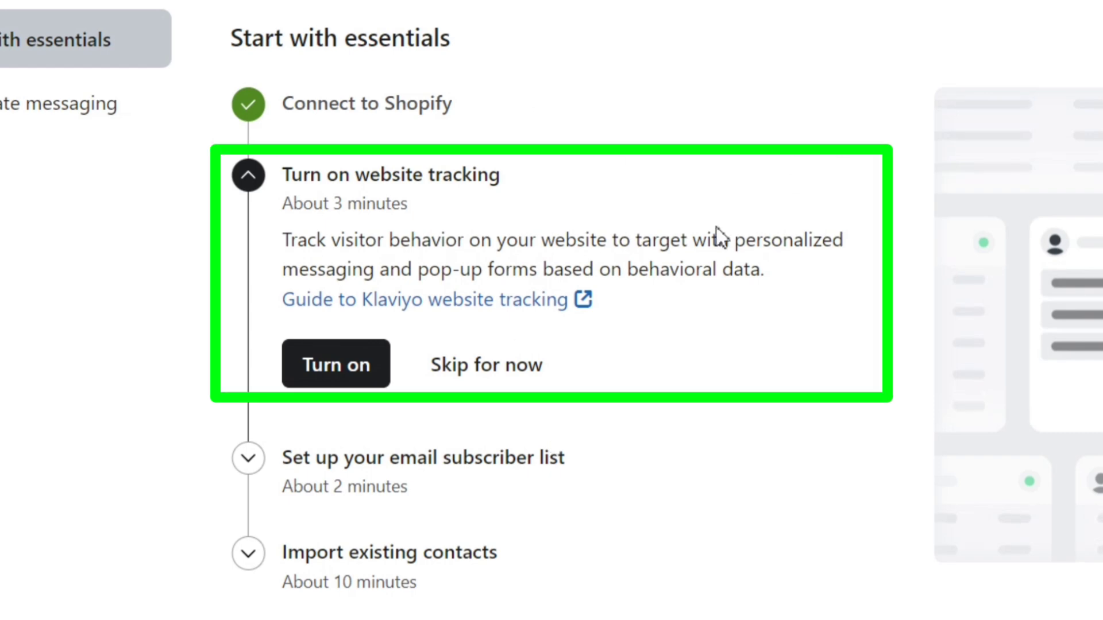
Step: Turn on website tracking and save the Klaviyo app embed in the Shopify theme editor
left_click(340, 376)
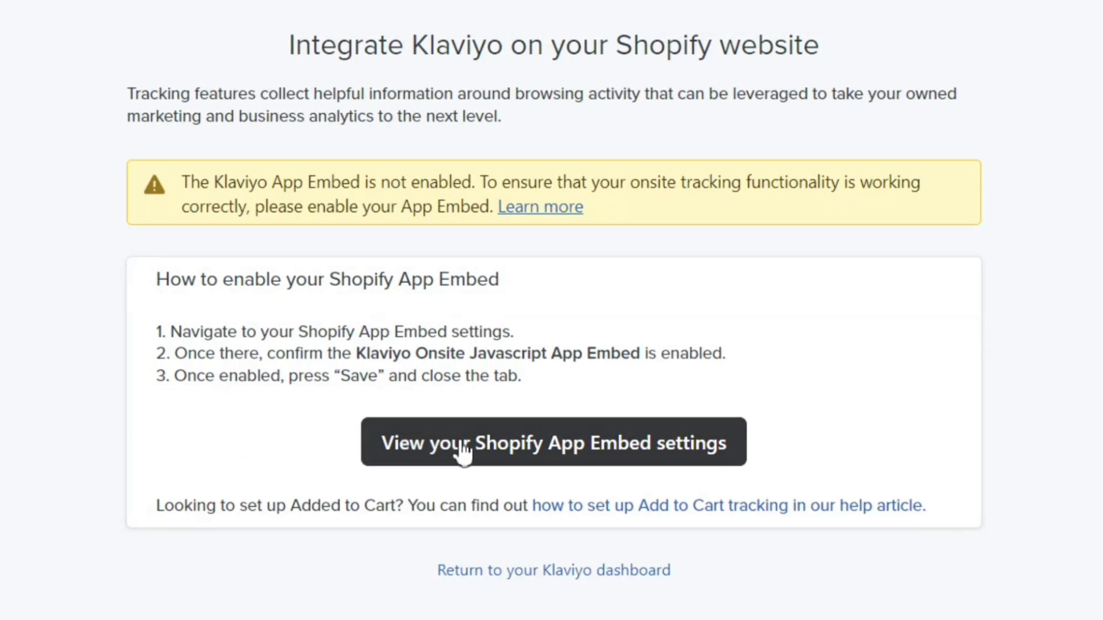
left_click(468, 460)
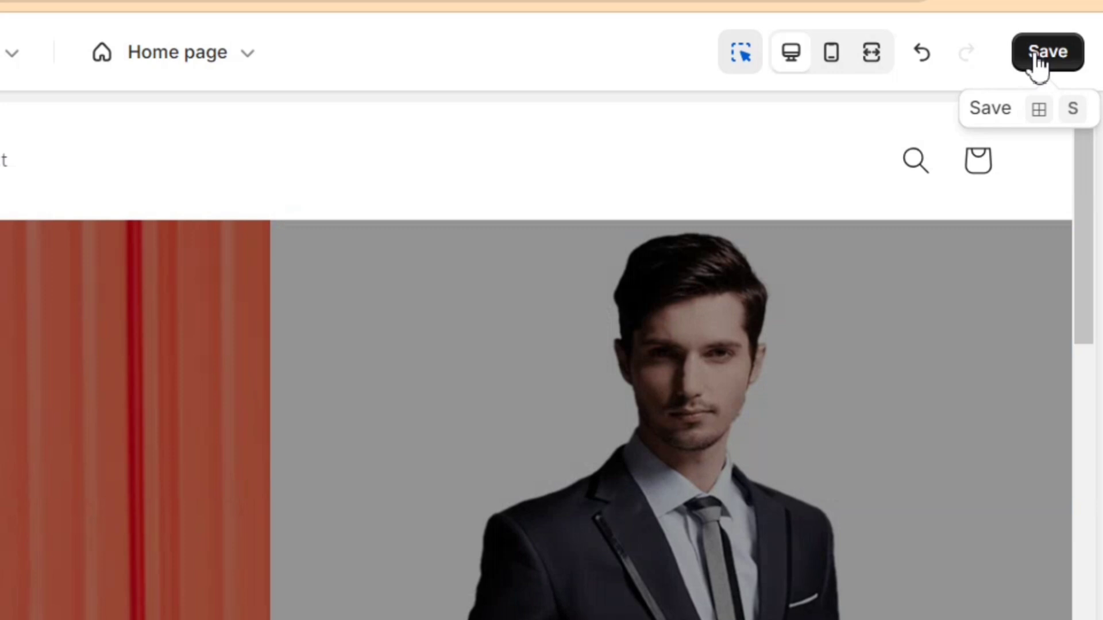
left_click(1038, 58)
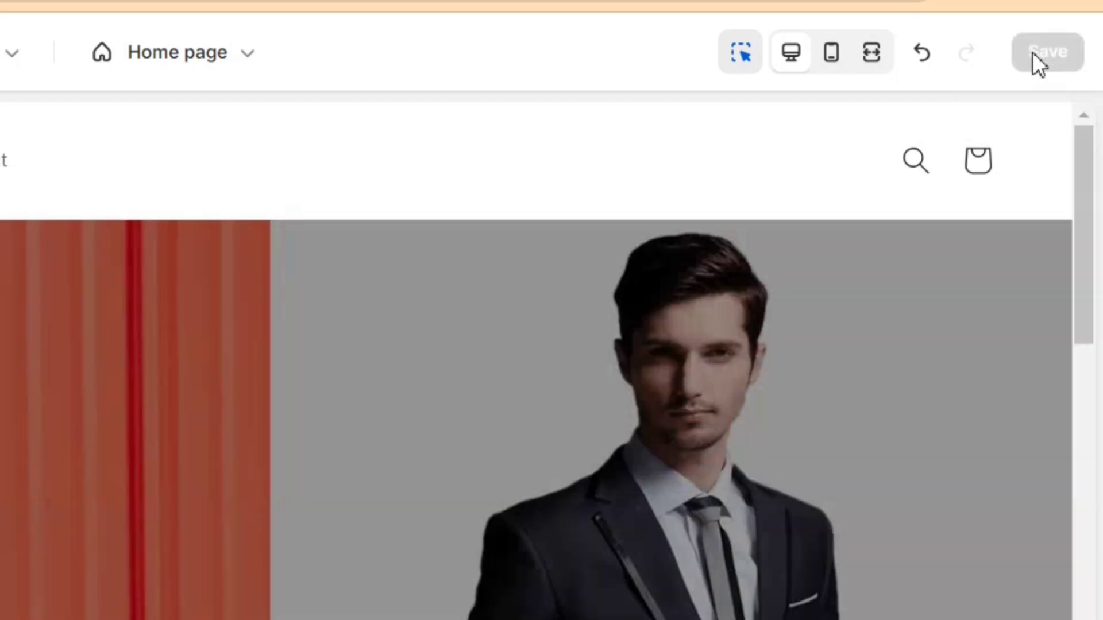
left_click(672, 20)
left_click(818, 19)
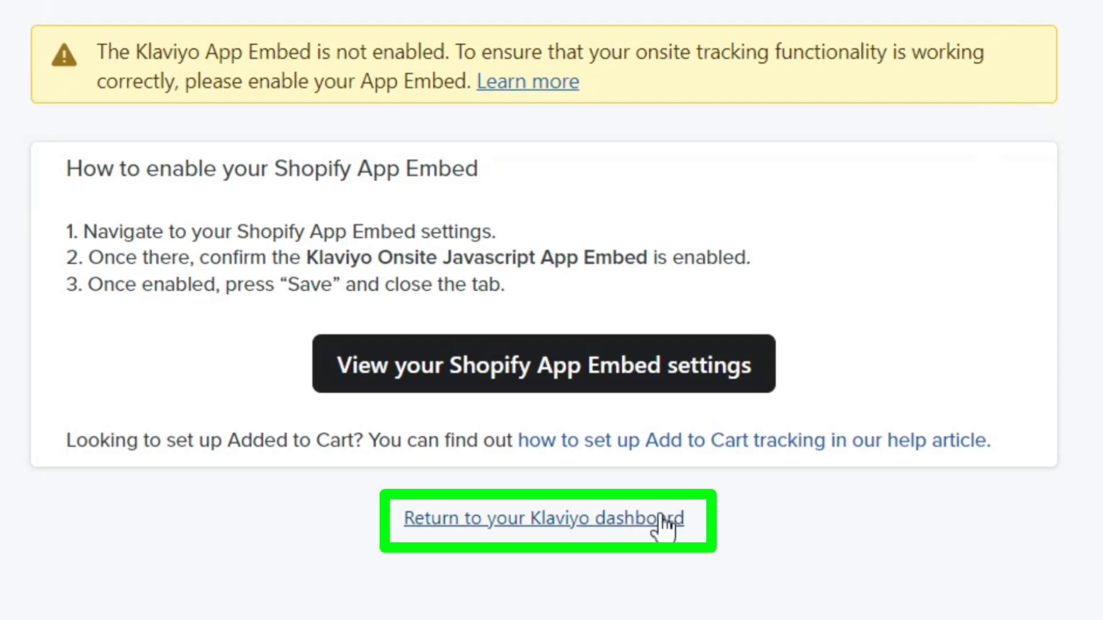
Step: Return to the Klaviyo dashboard and reopen the Get started setup checklist
left_click(664, 518)
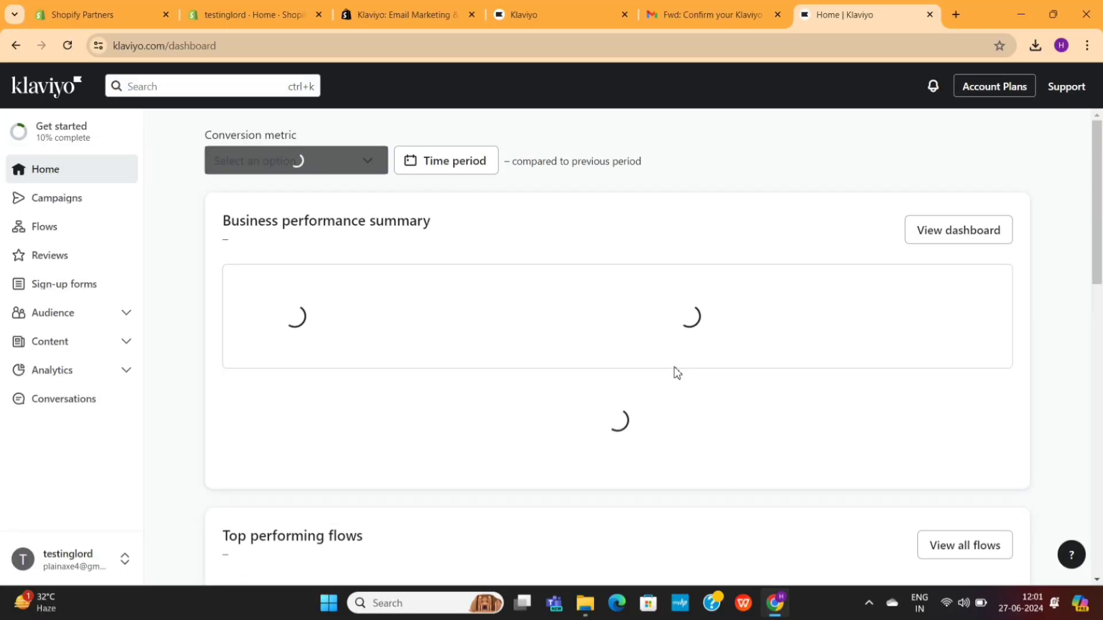
scroll(616, 343, "down", 10)
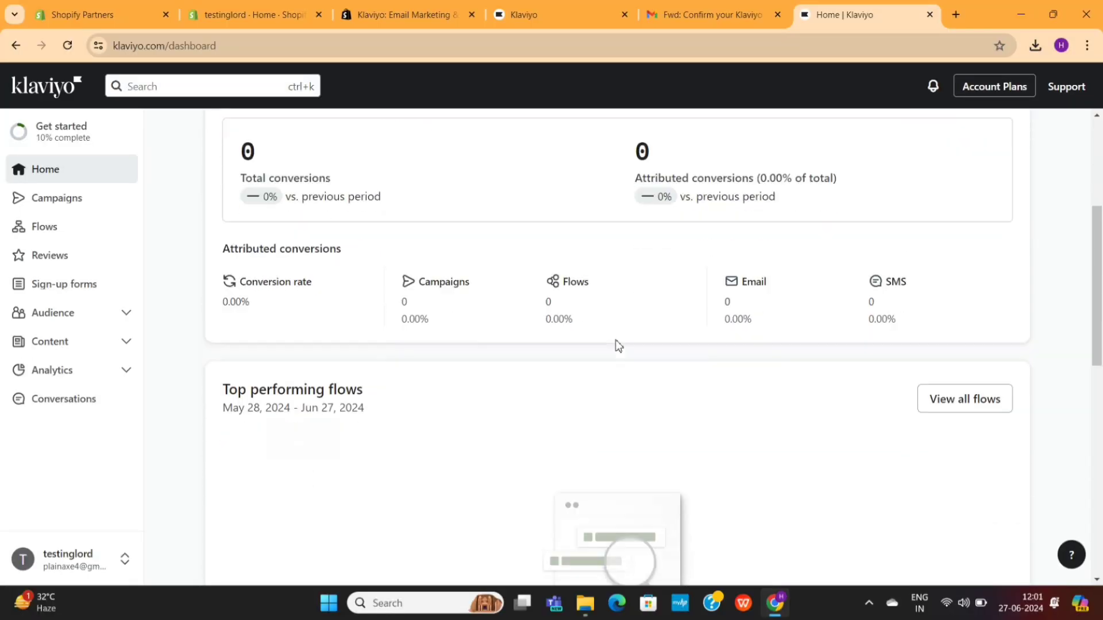
scroll(618, 346, "up", 10)
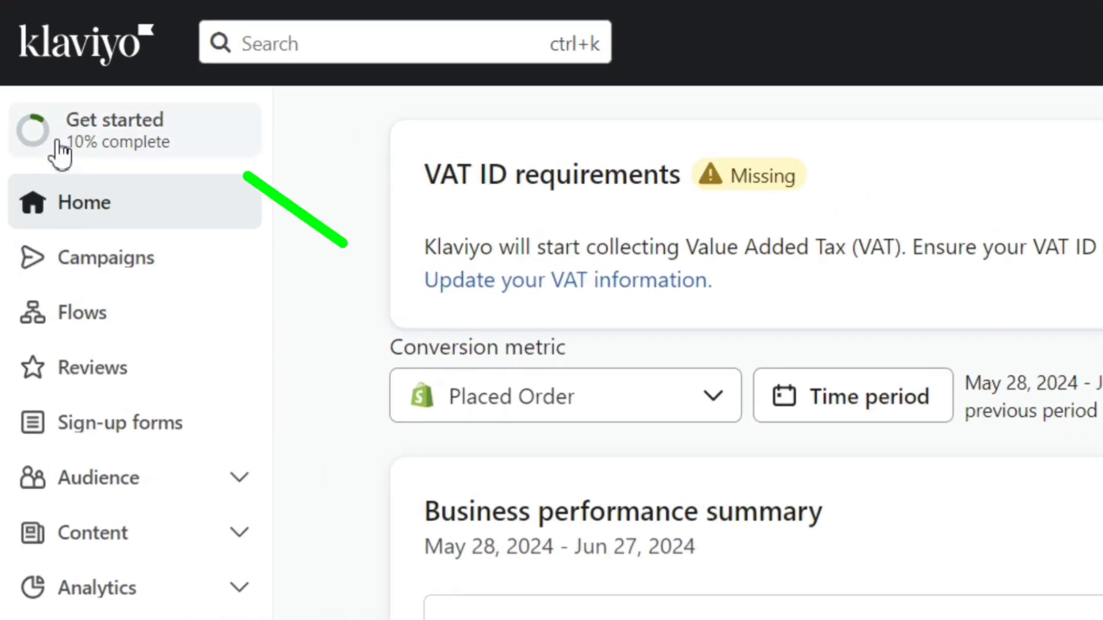
left_click(98, 141)
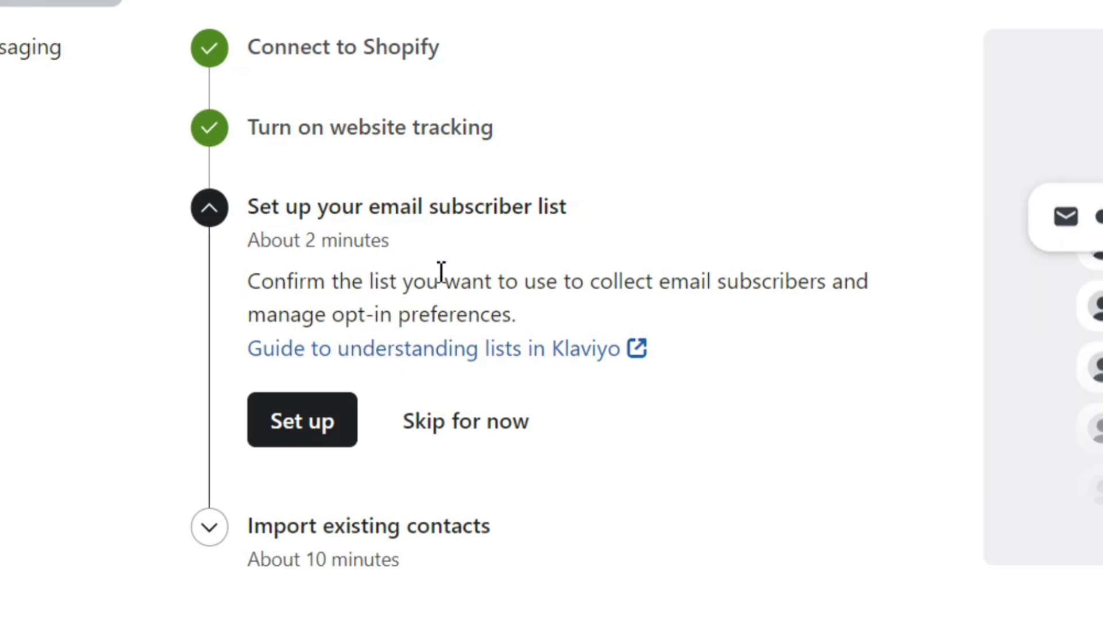
Step: Start the email list setup, keeping Newsletter as the list without renaming it
left_click(329, 436)
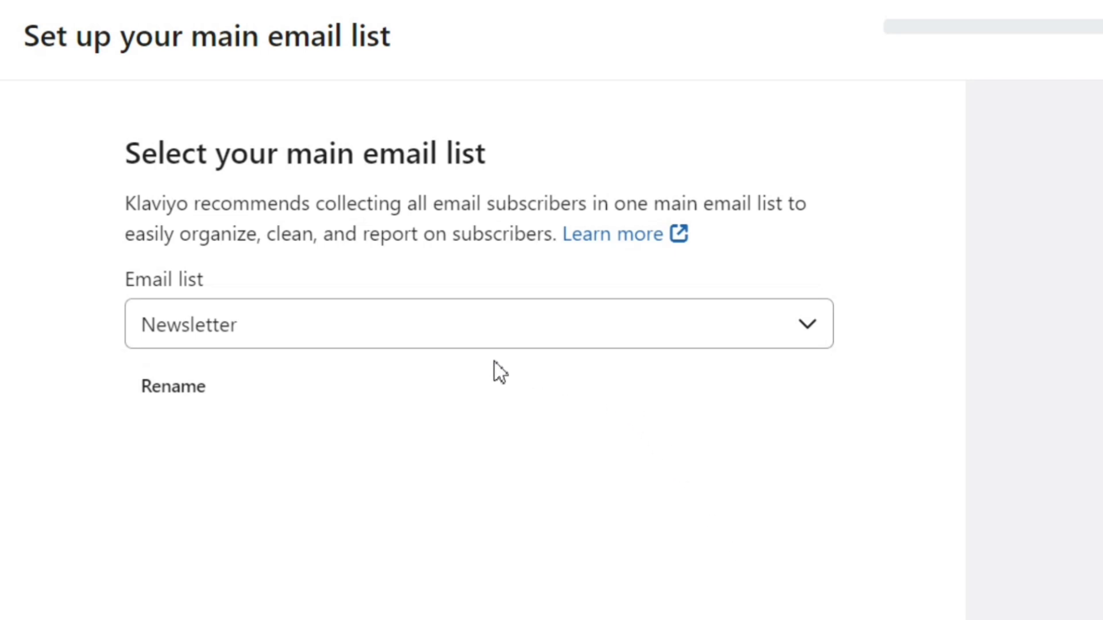
left_click(473, 339)
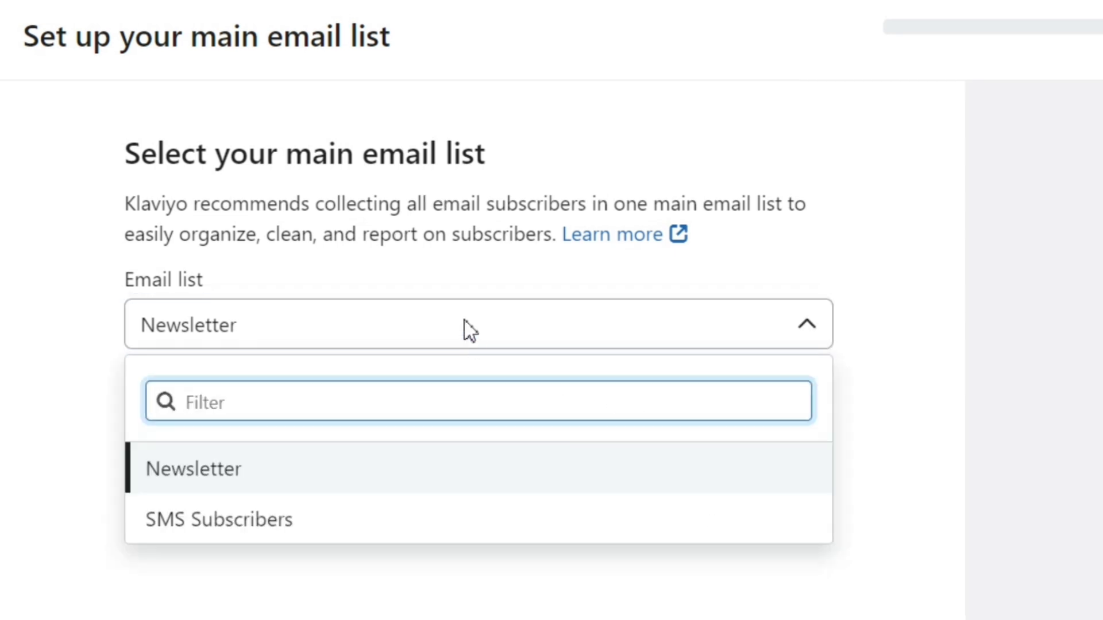
left_click(469, 330)
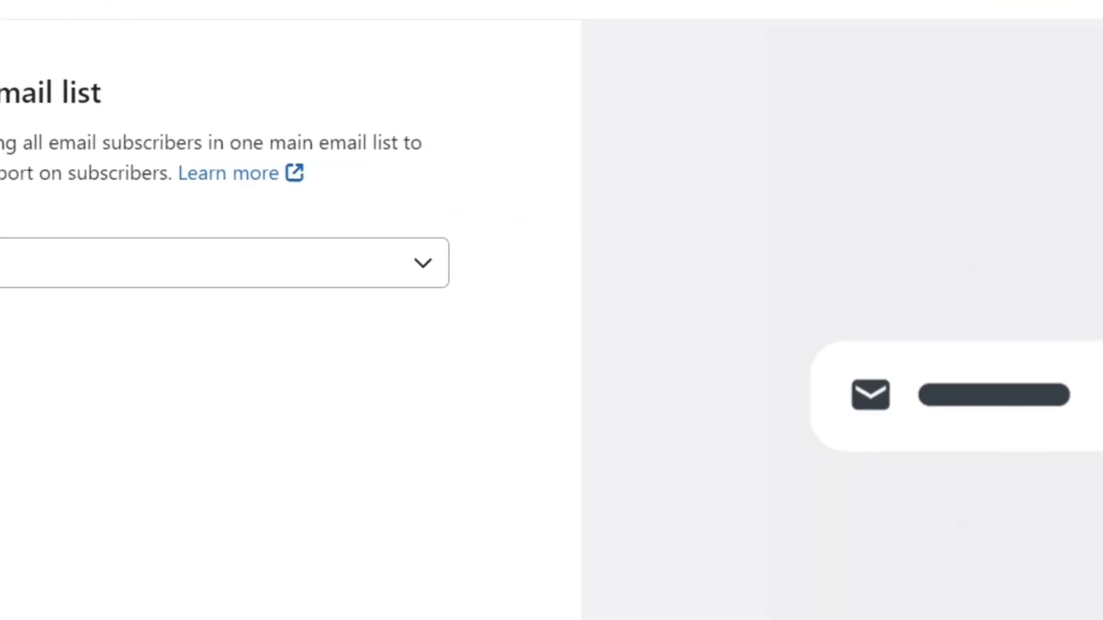
left_click(183, 409)
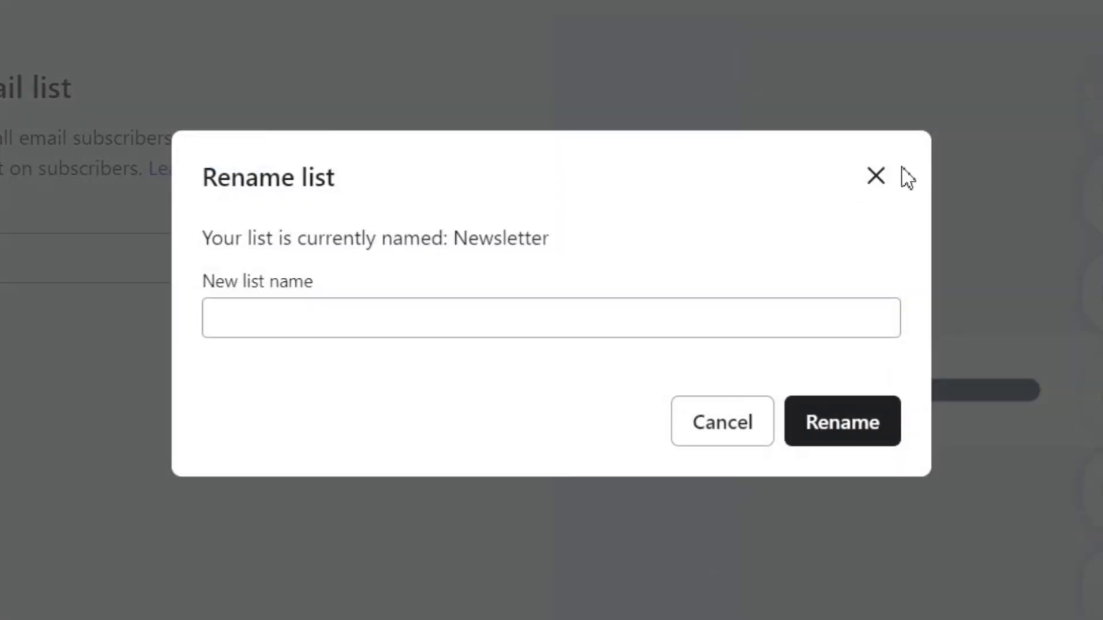
left_click(875, 175)
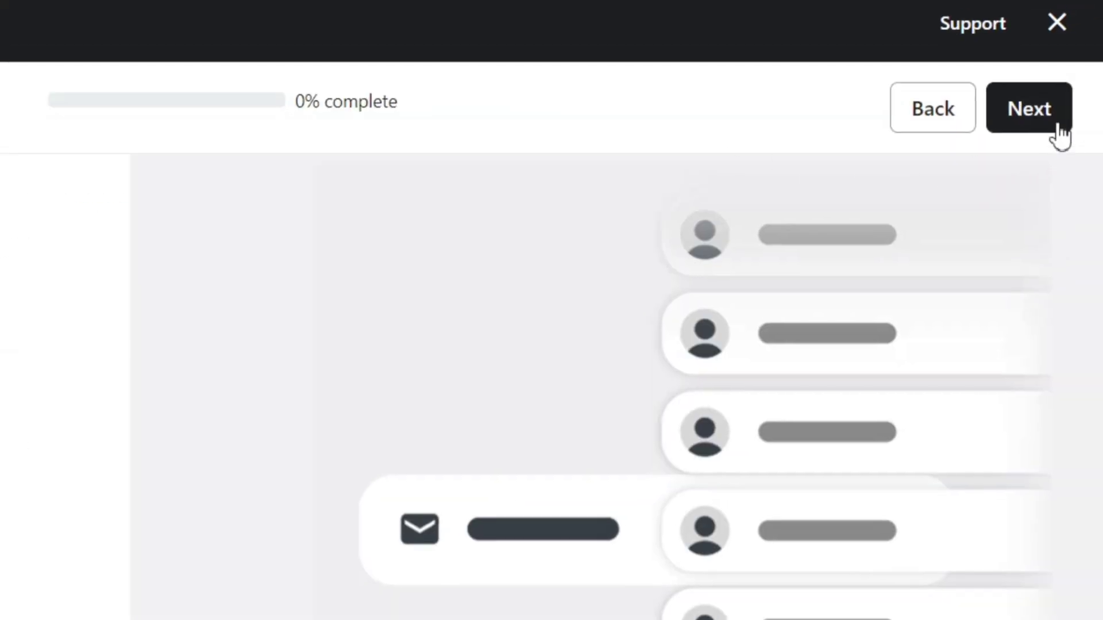
Step: Keep Double opt-in selected and advance the setup to 66% complete
left_click(1028, 108)
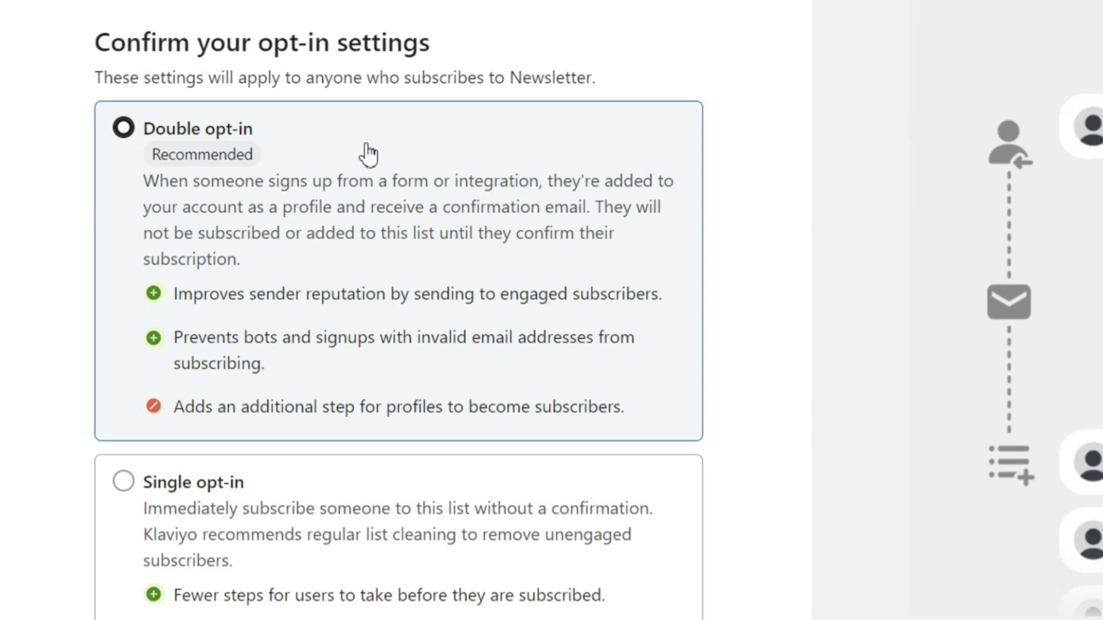
double_click(143, 43)
left_click_drag(283, 49, 578, 49)
left_click(579, 49)
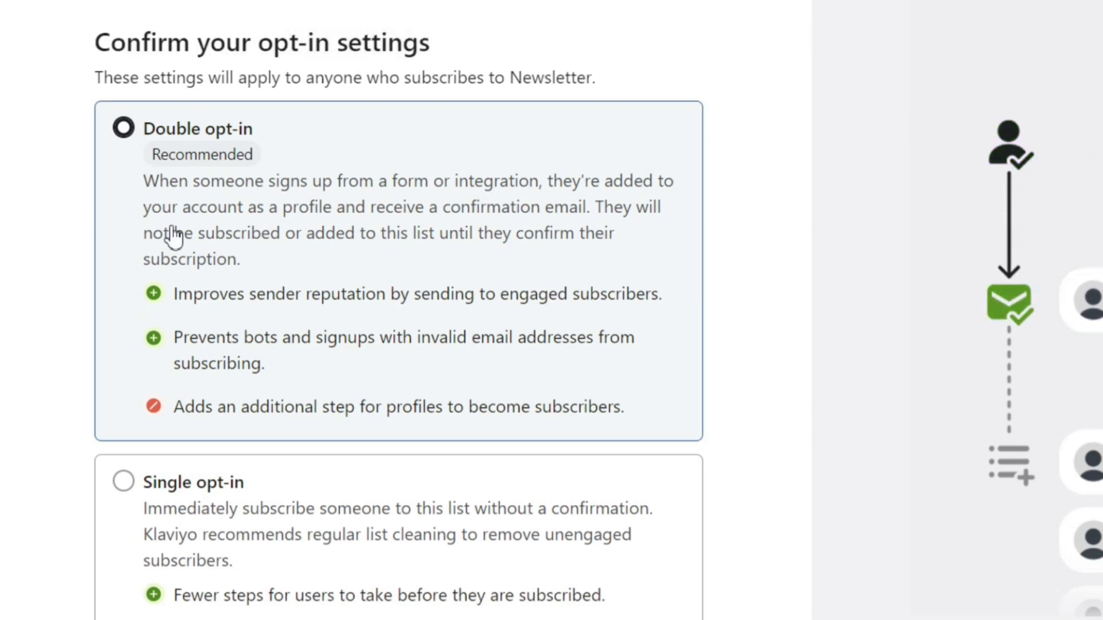
scroll(175, 235, "down", 2)
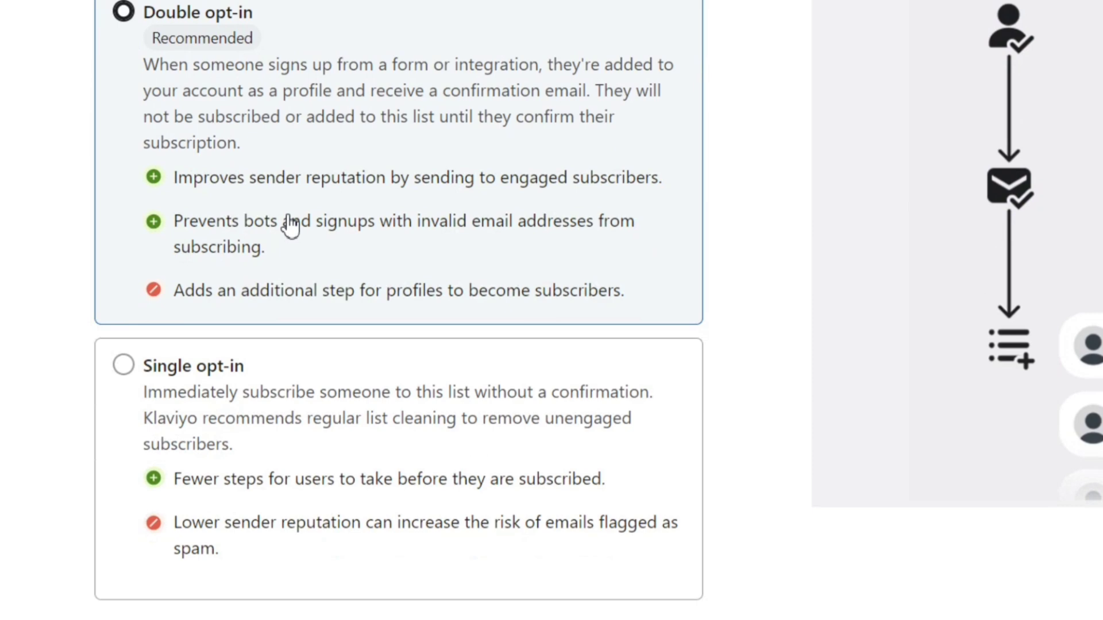
scroll(787, 198, "up", 2)
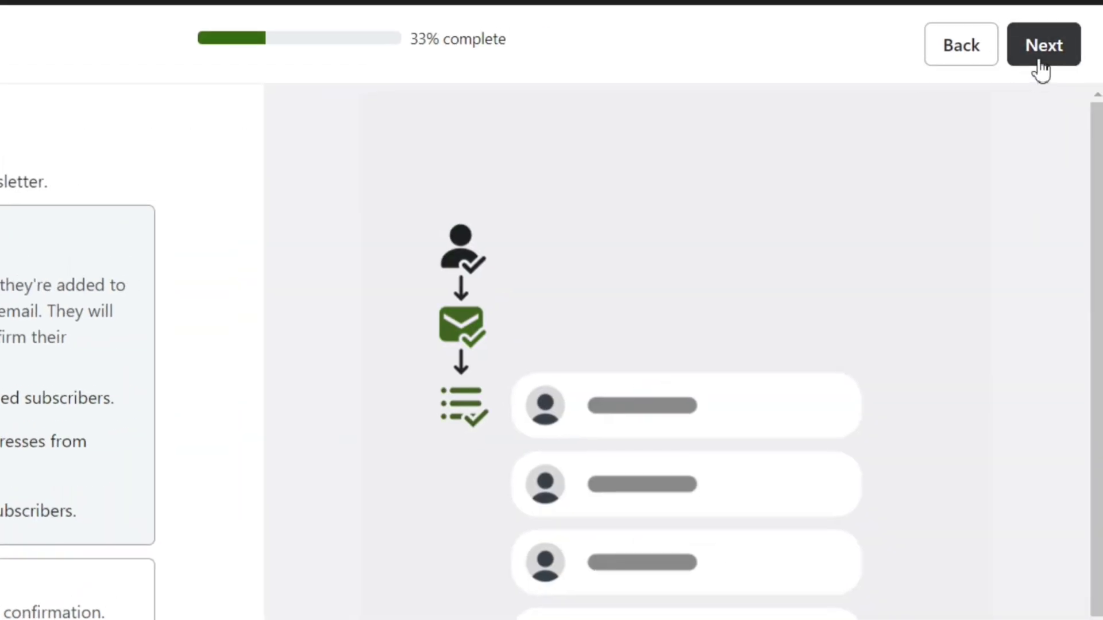
left_click(1037, 55)
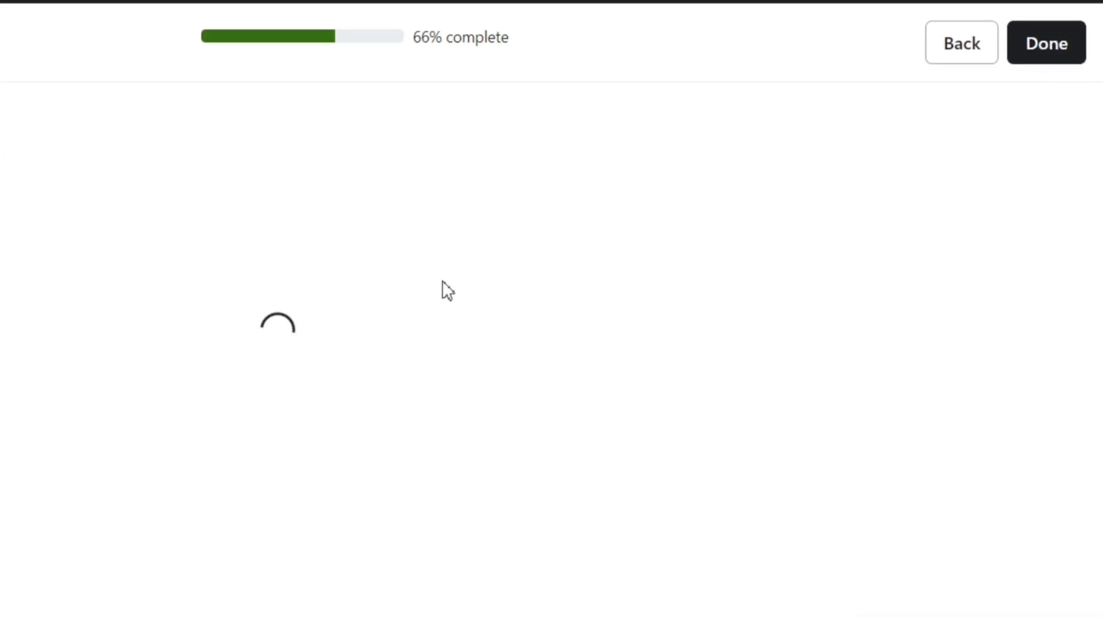
Step: Scroll the completion page to preview the 'Confirm Your Subscription' double opt-in email
left_click_drag(227, 31, 685, 7)
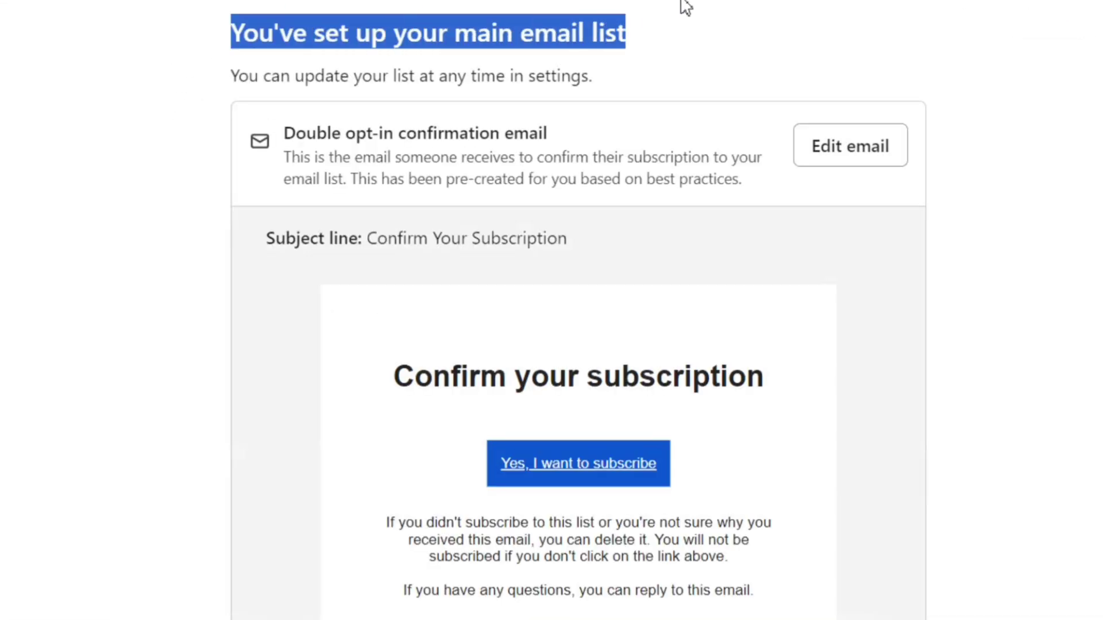
left_click(713, 18)
scroll(638, 128, "down", 1)
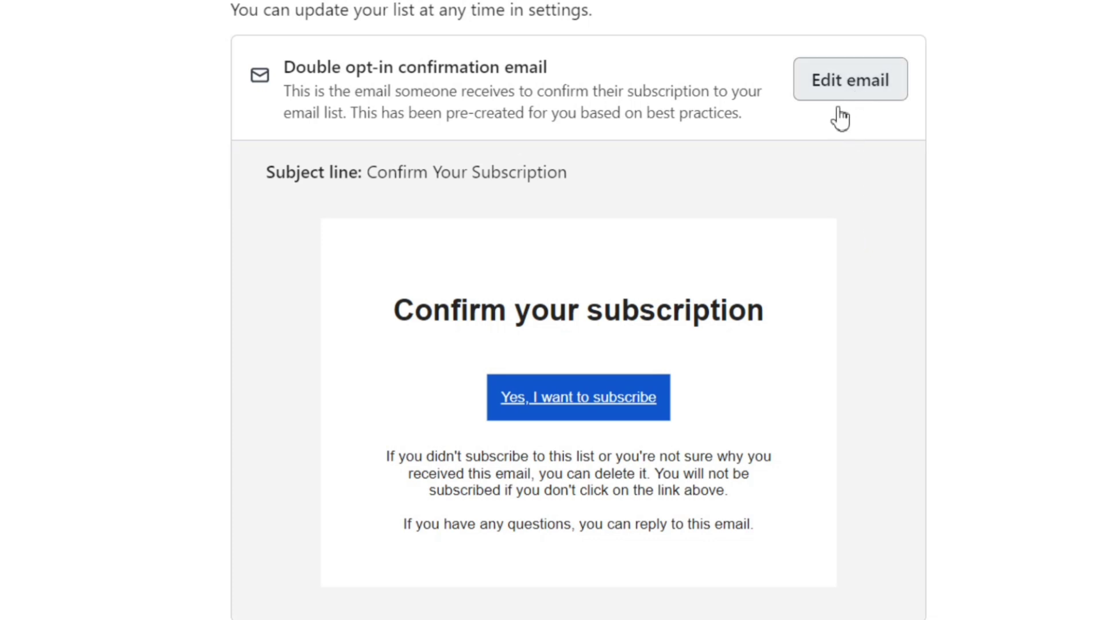
Step: Edit the opt-in email so its subscribe button reads 'Yes, I Confirm'
left_click(398, 249)
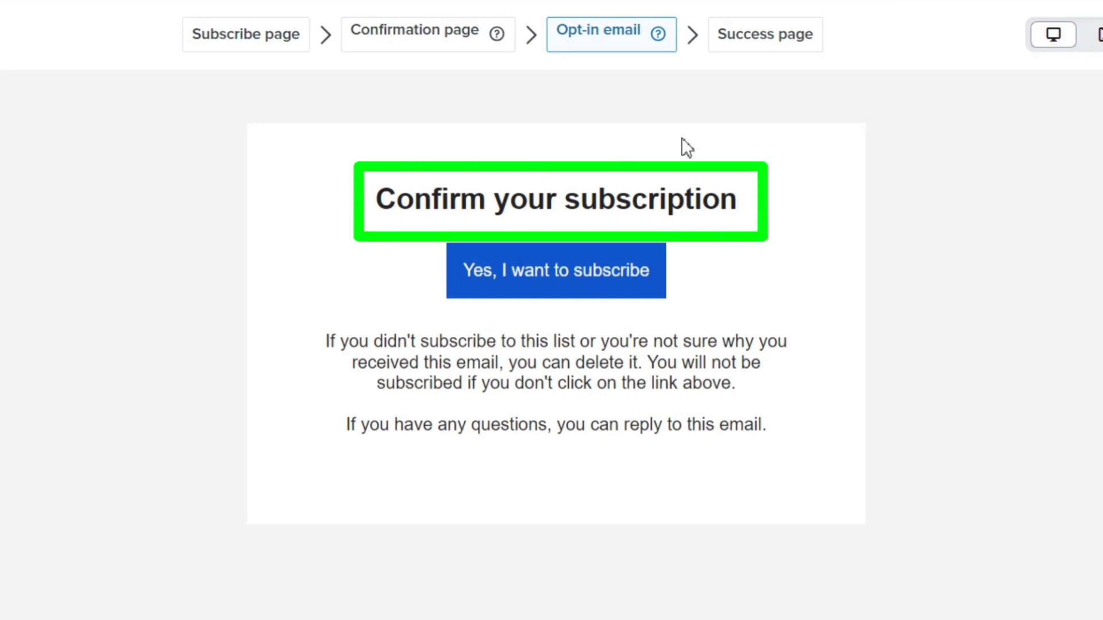
left_click(570, 196)
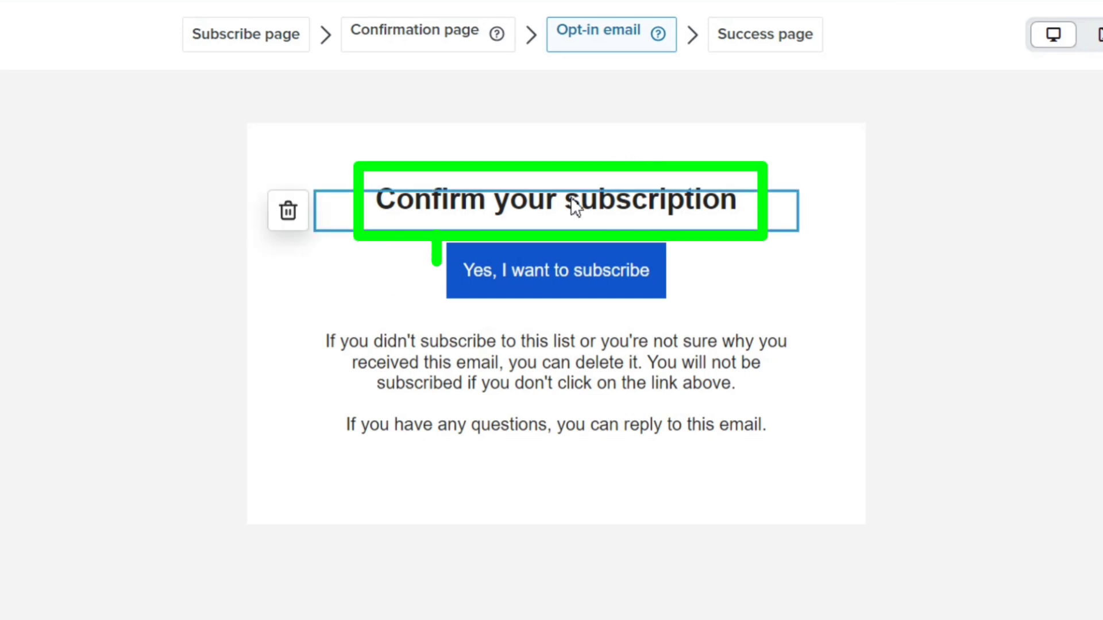
left_click(569, 287)
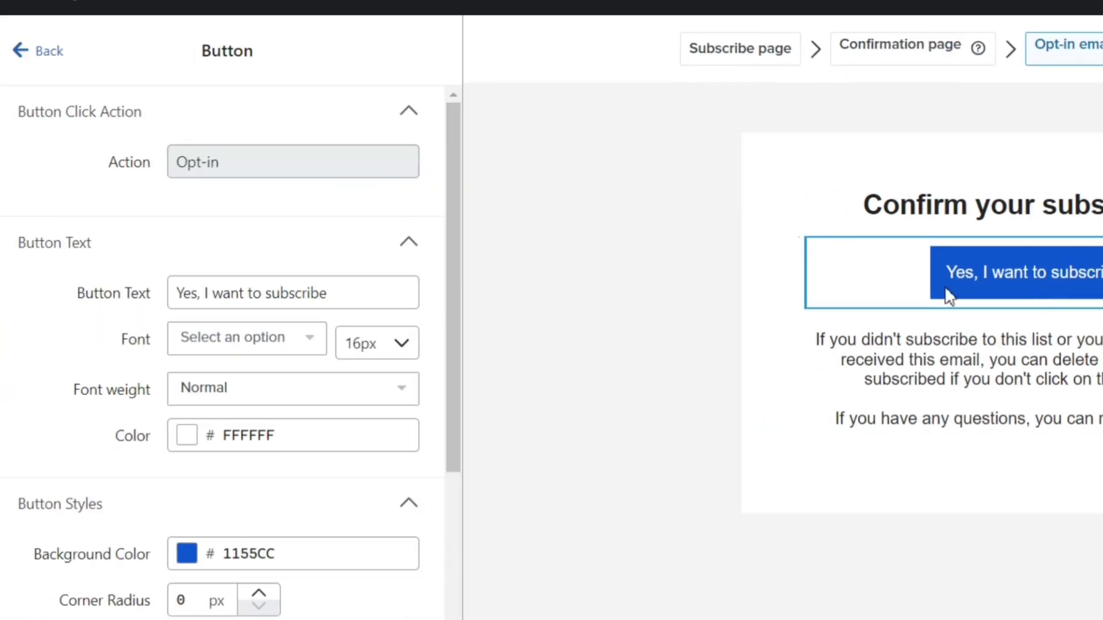
left_click(242, 295)
left_click_drag(213, 294, 364, 297)
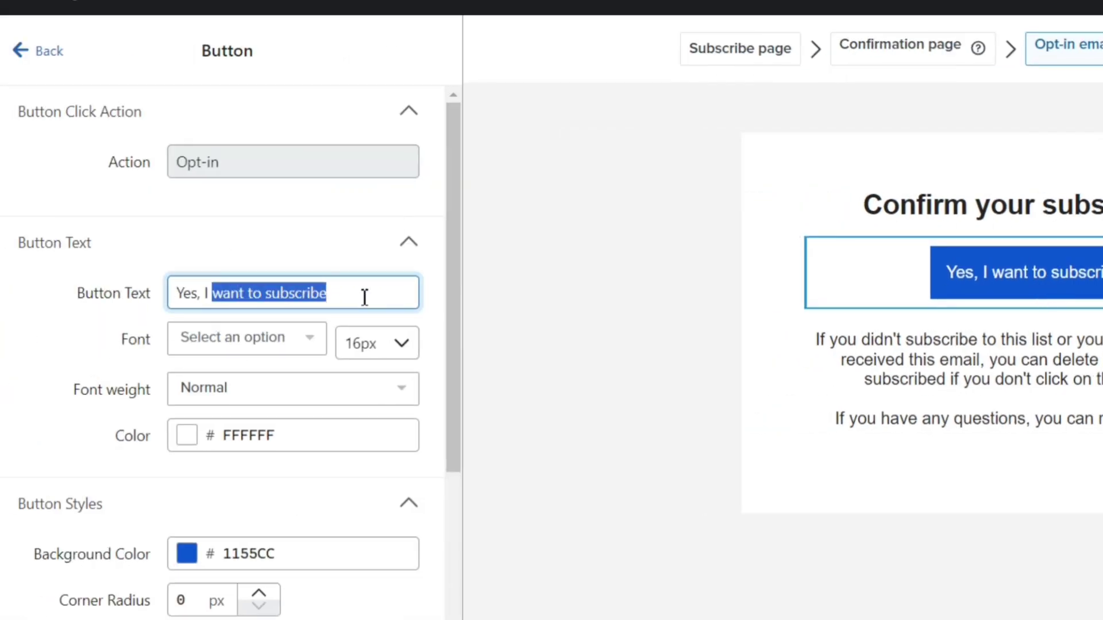
type("Confirm")
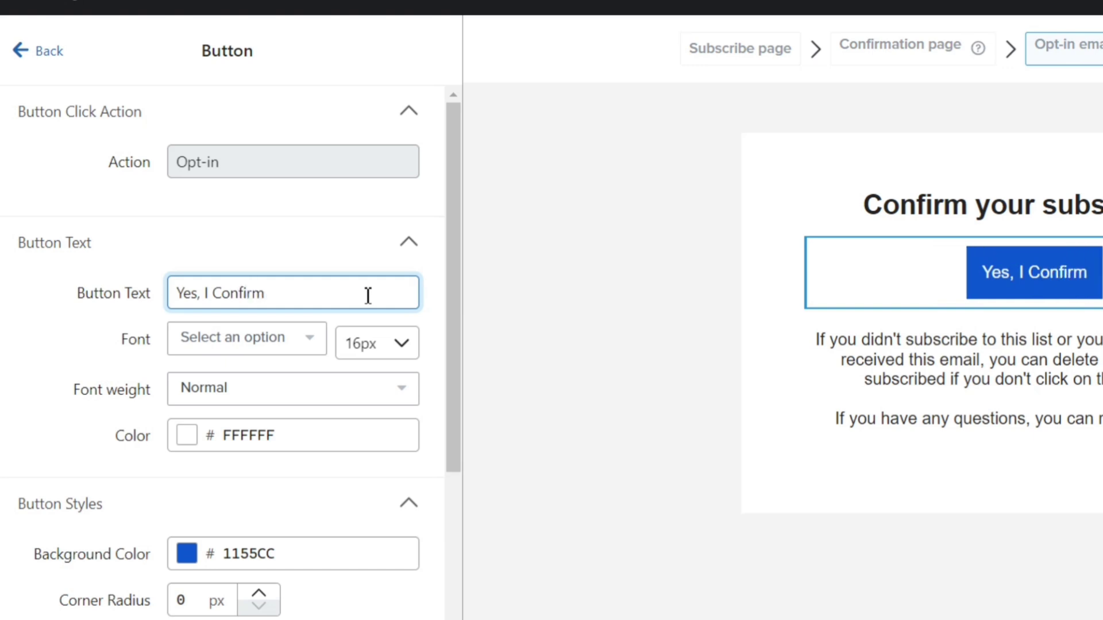
Step: Set the button background colour to black (010100) and preview the Success page
left_click(260, 554)
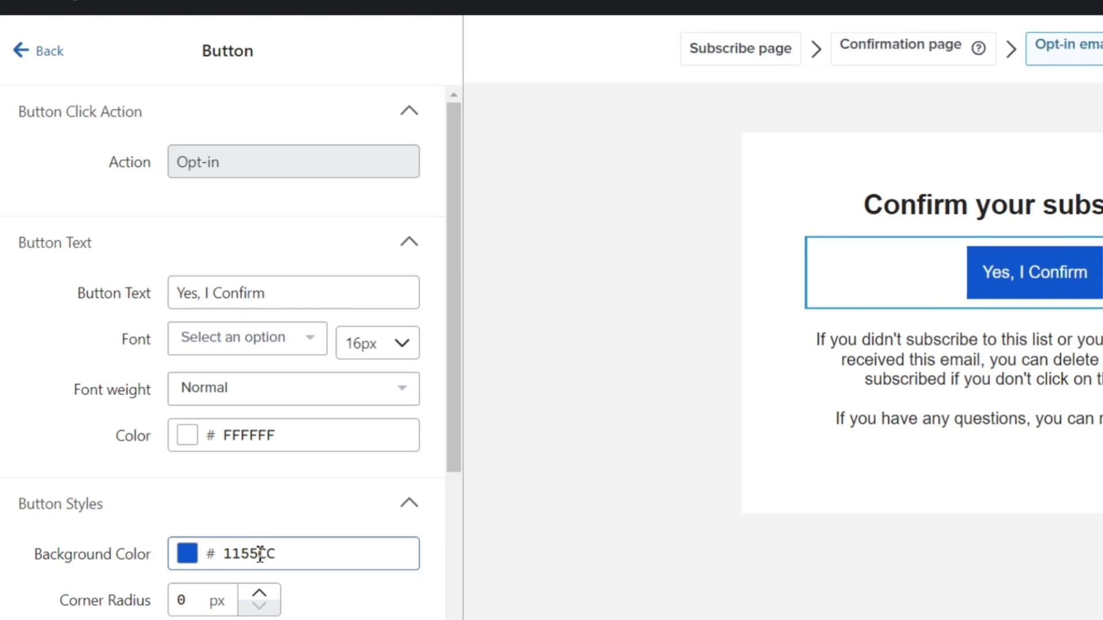
left_click(261, 458)
left_click_drag(247, 467, 211, 459)
left_click(341, 302)
left_click_drag(322, 294, 305, 459)
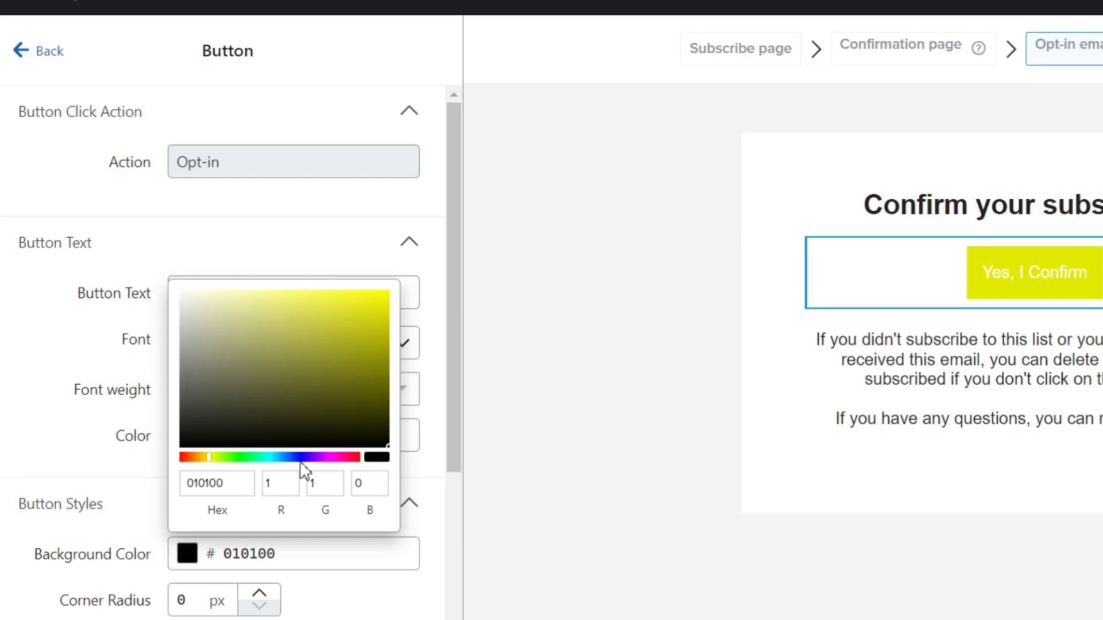
left_click(1078, 241)
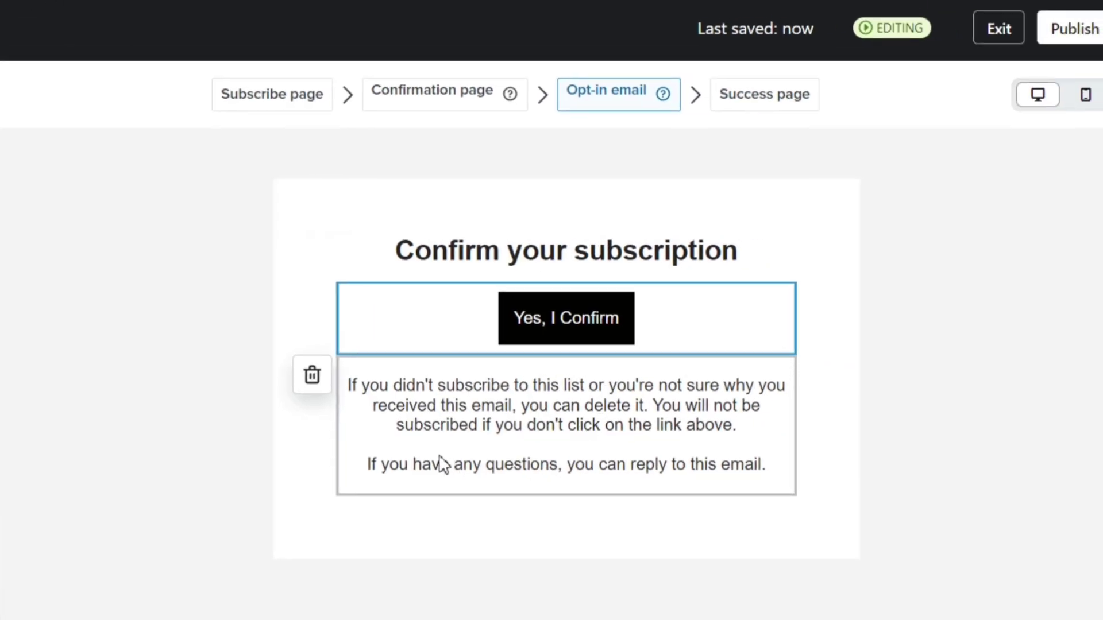
left_click(418, 429)
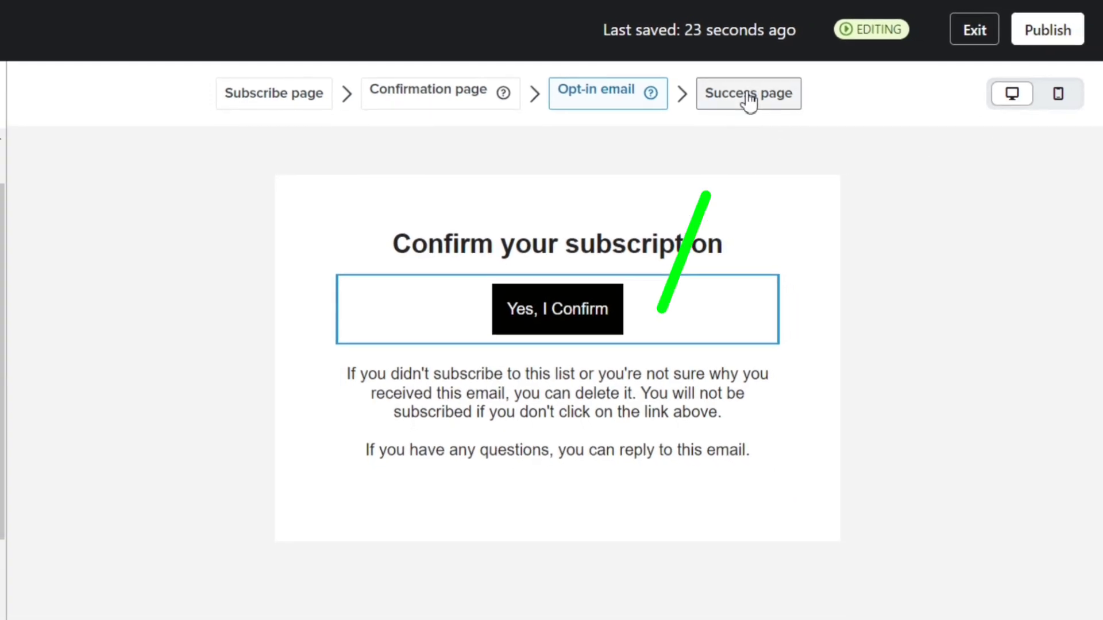
left_click(765, 96)
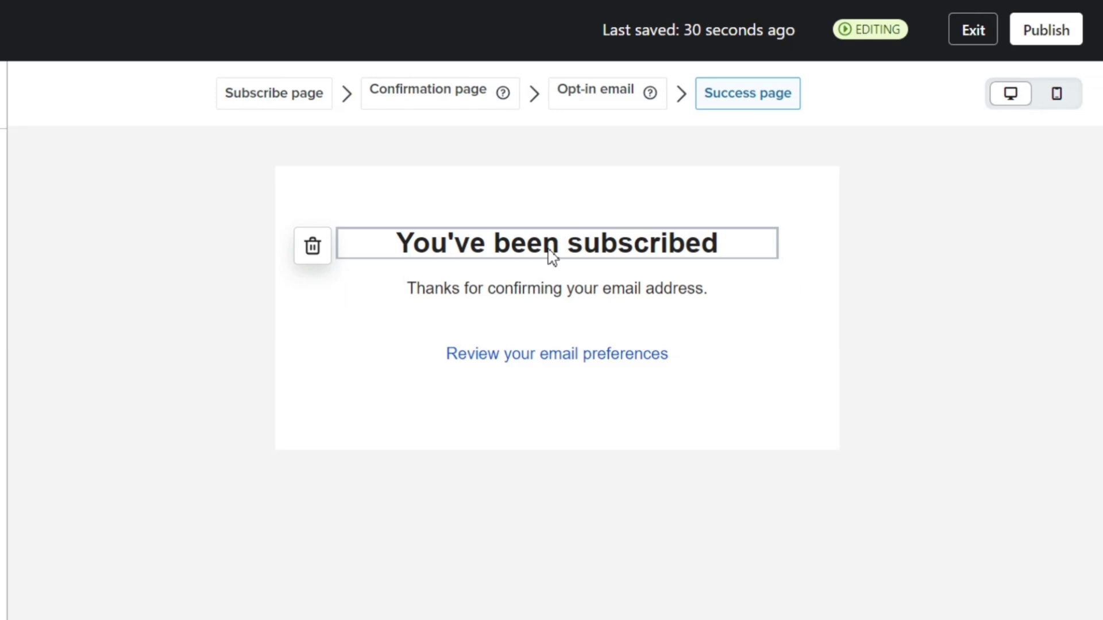
Step: Review the opt-in email, Check your inbox confirmation page, and subscribe page previews
left_click(622, 102)
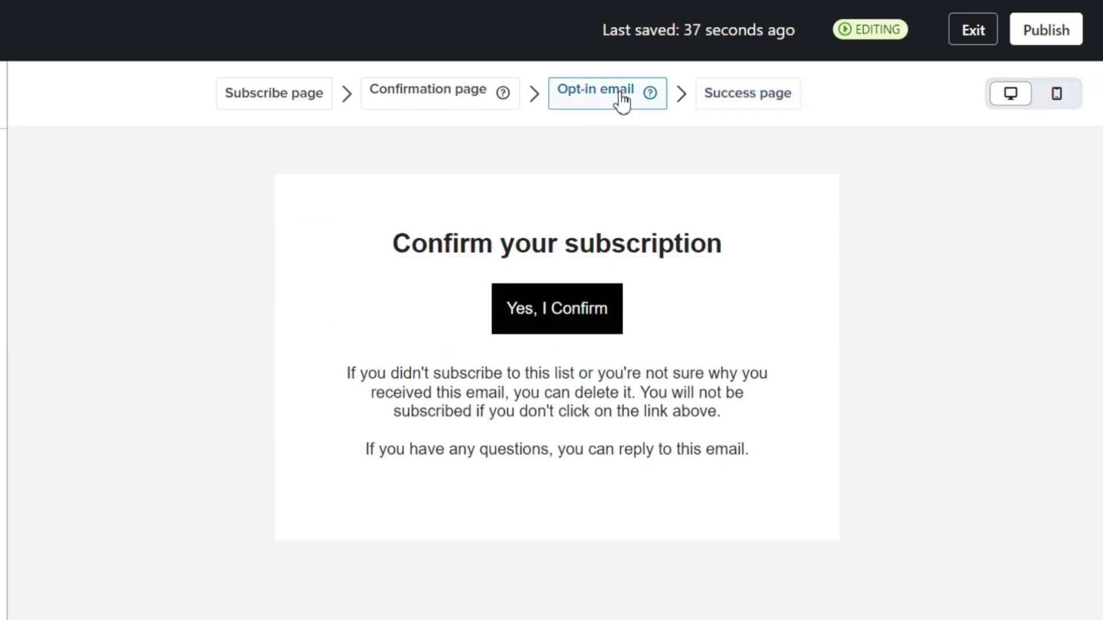
left_click(477, 114)
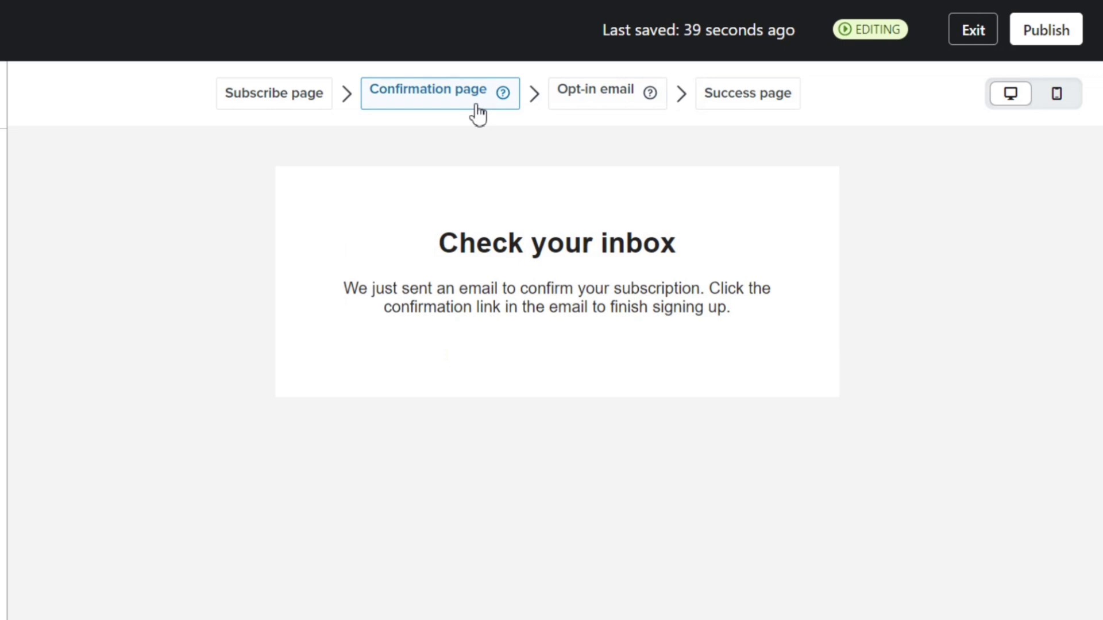
left_click(299, 103)
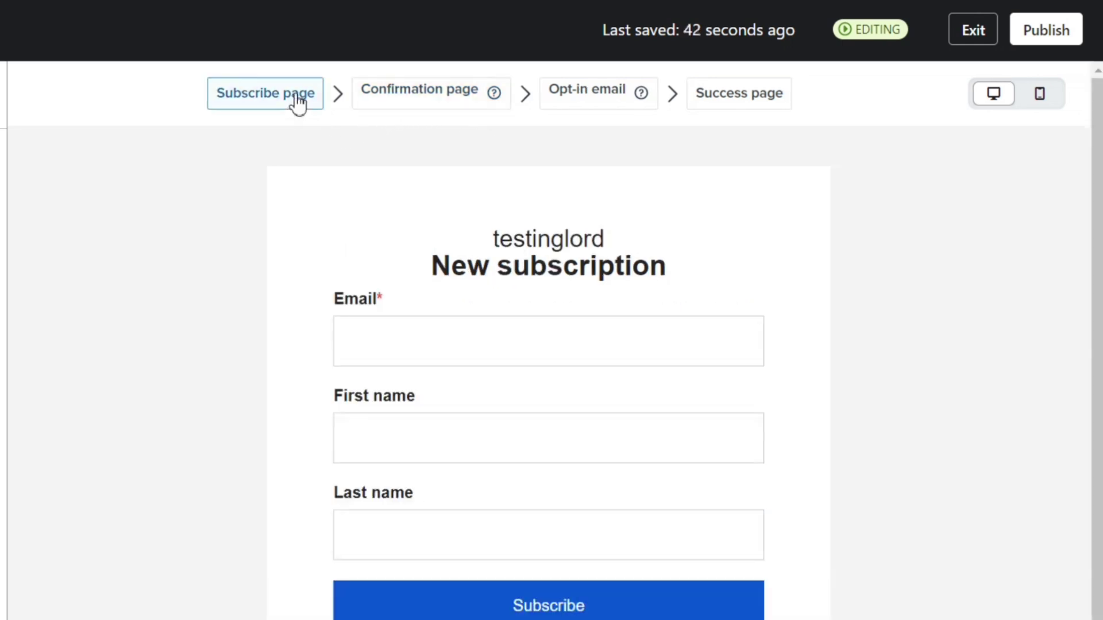
scroll(606, 273, "down", 2)
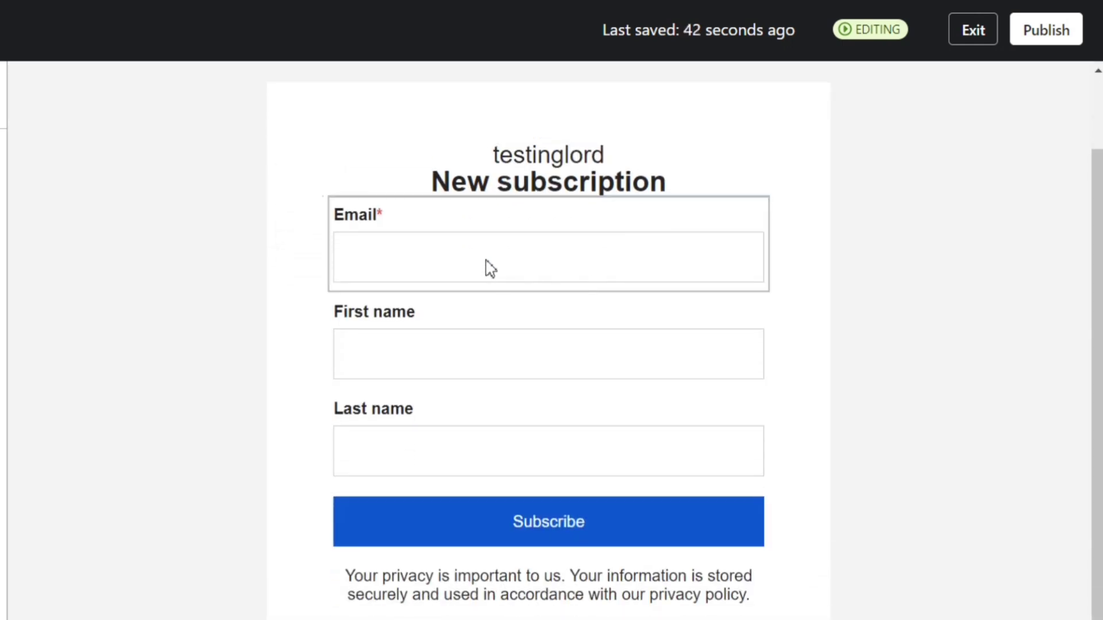
scroll(484, 261, "up", 2)
left_click(445, 96)
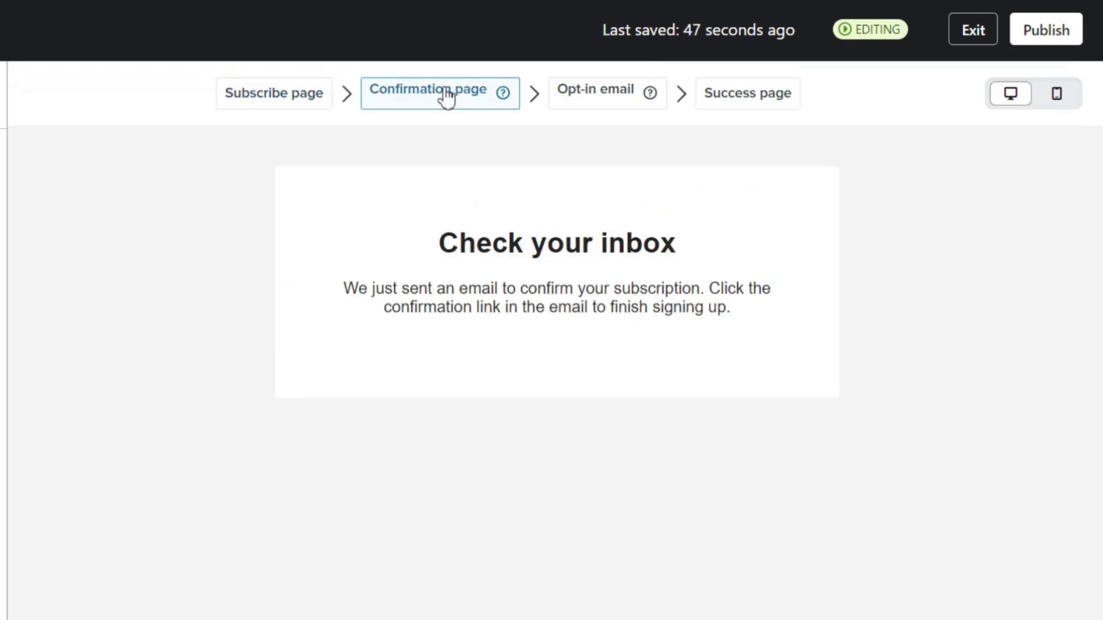
left_click(308, 107)
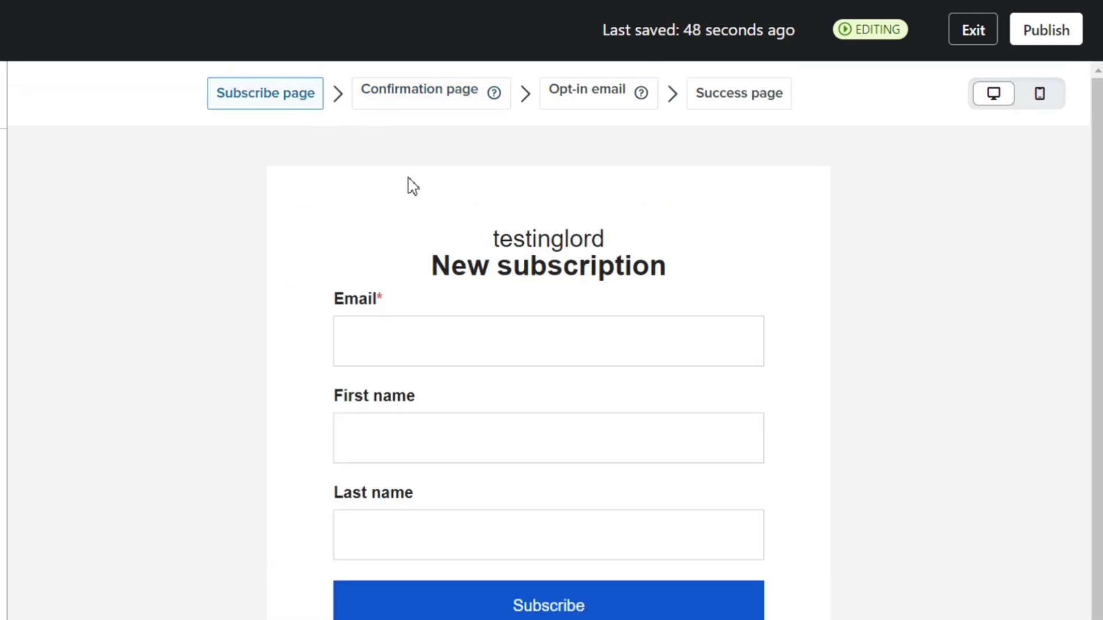
Step: Publish the consent pages and exit to the Consent pages settings
scroll(471, 258, "down", 1)
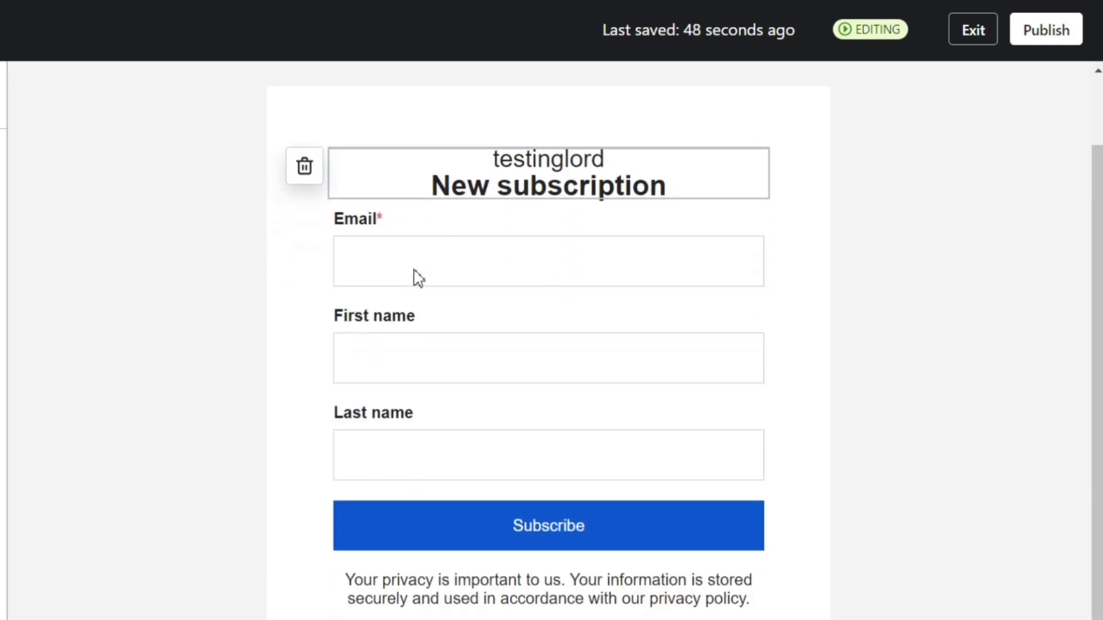
scroll(574, 124, "up", 1)
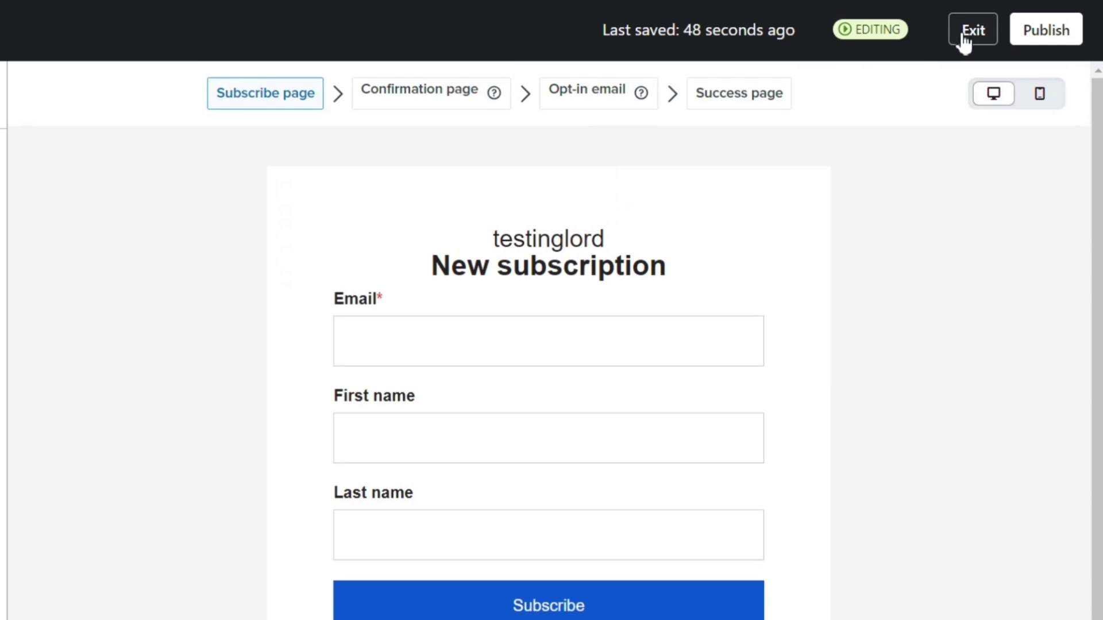
left_click(1043, 35)
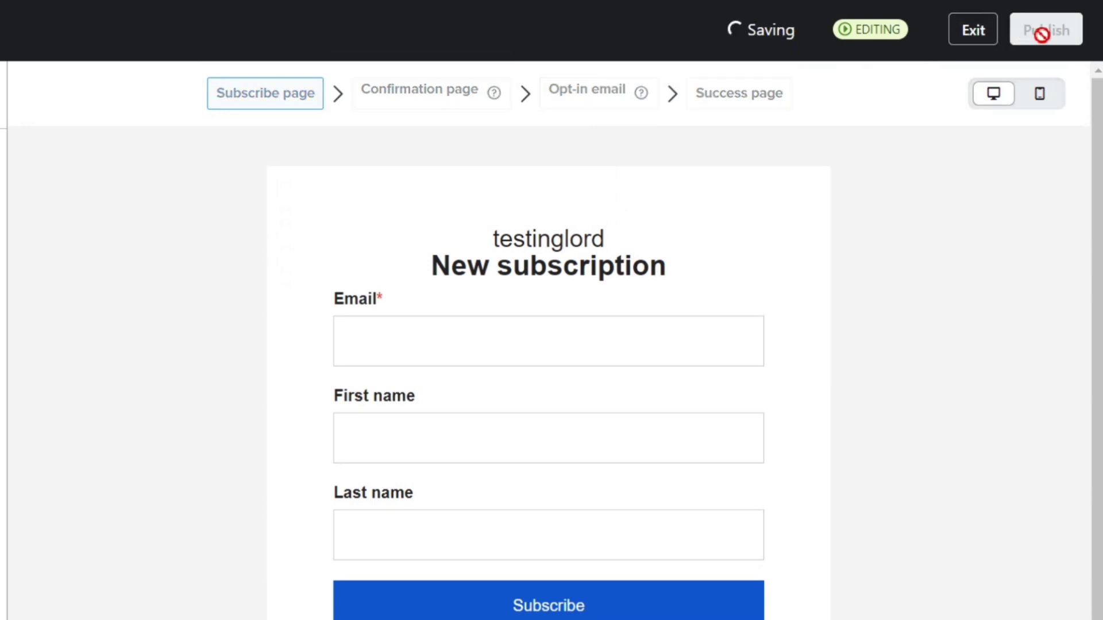
left_click(969, 39)
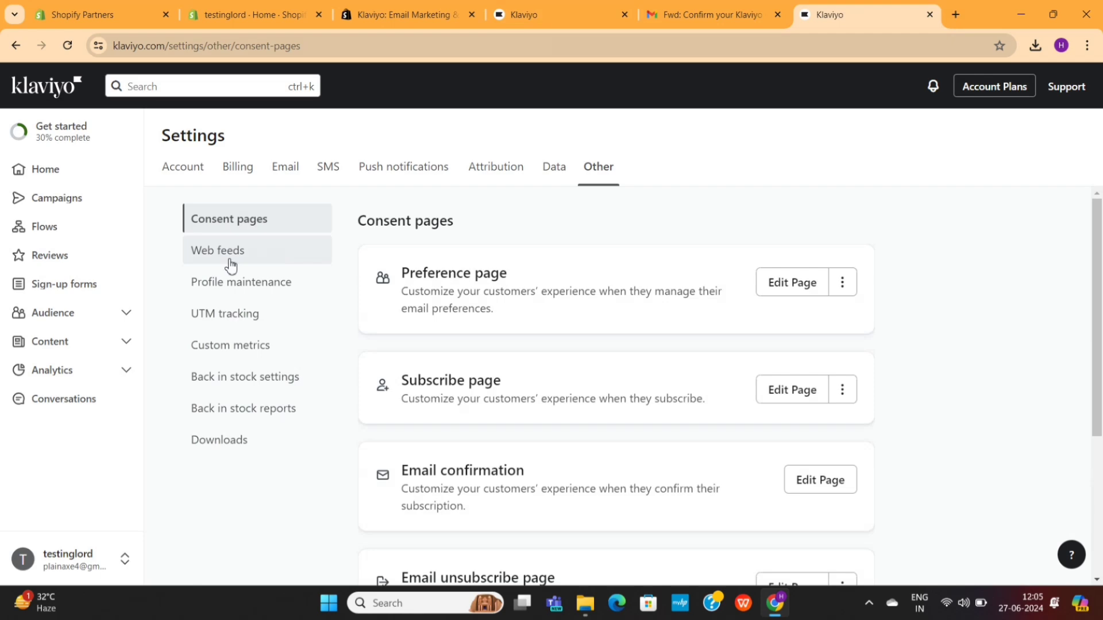
Step: Skip the Import existing contacts step in the Get started checklist
left_click(66, 137)
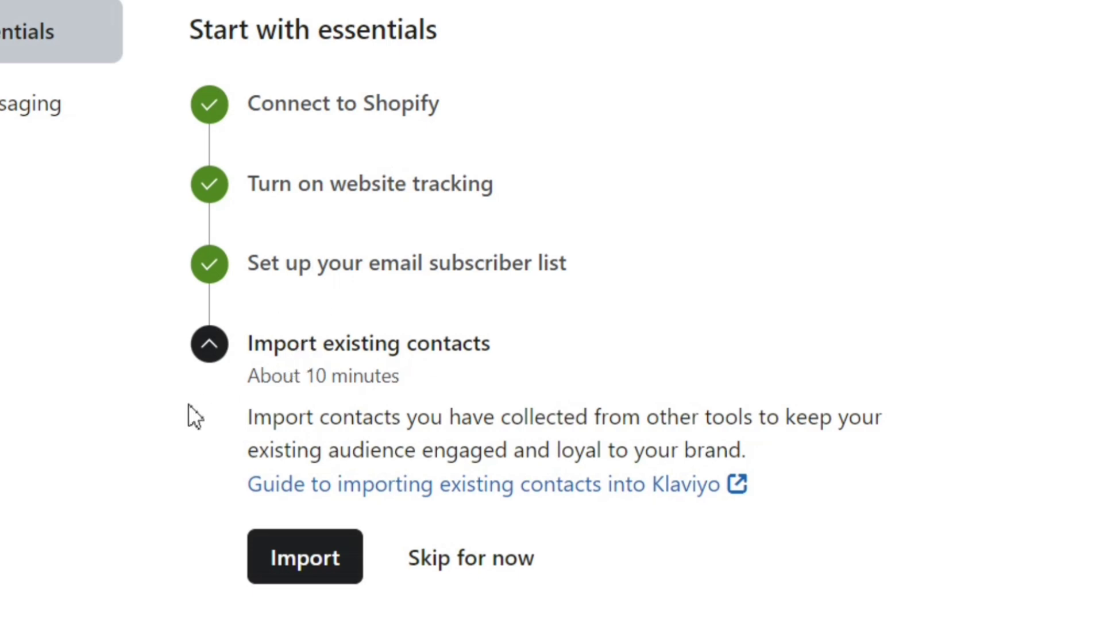
left_click_drag(238, 343, 427, 376)
left_click(718, 372)
left_click(451, 566)
Step: Review the Build your brand library step, its about 2 minutes estimate and description
left_click_drag(248, 137, 320, 136)
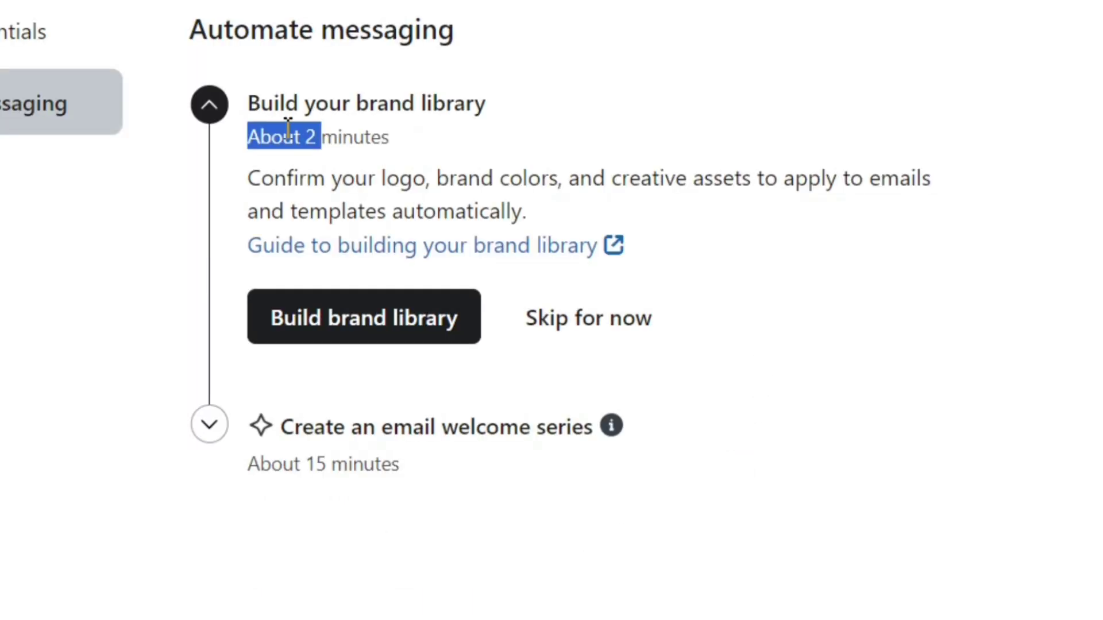
left_click_drag(247, 104, 517, 128)
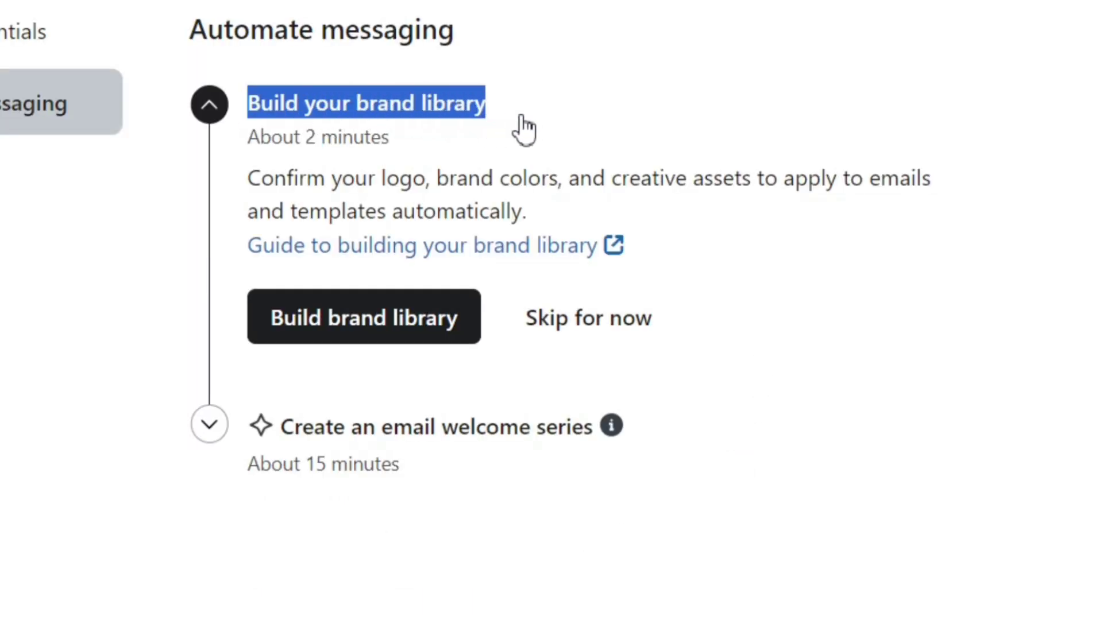
left_click(516, 128)
left_click_drag(243, 150, 467, 140)
left_click(467, 140)
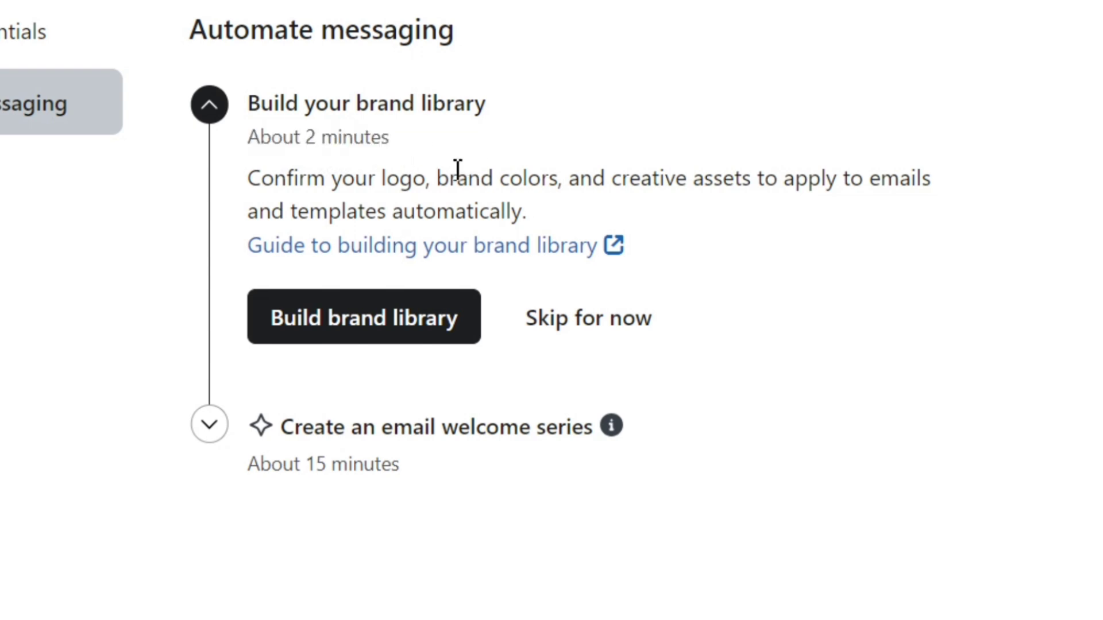
left_click_drag(255, 190, 1008, 228)
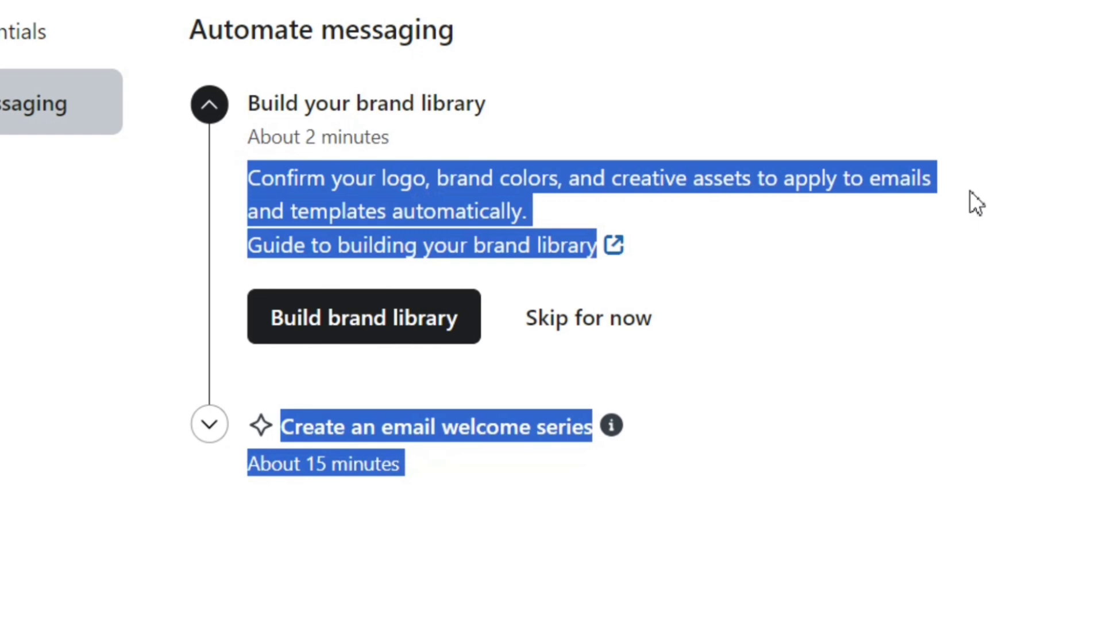
left_click(956, 164)
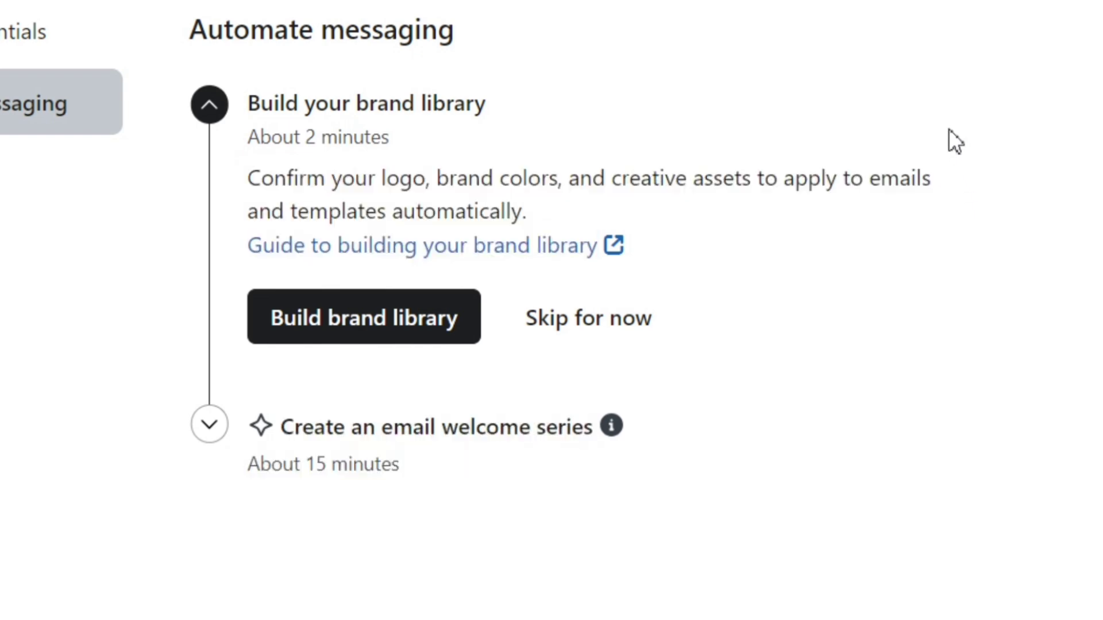
left_click(594, 249)
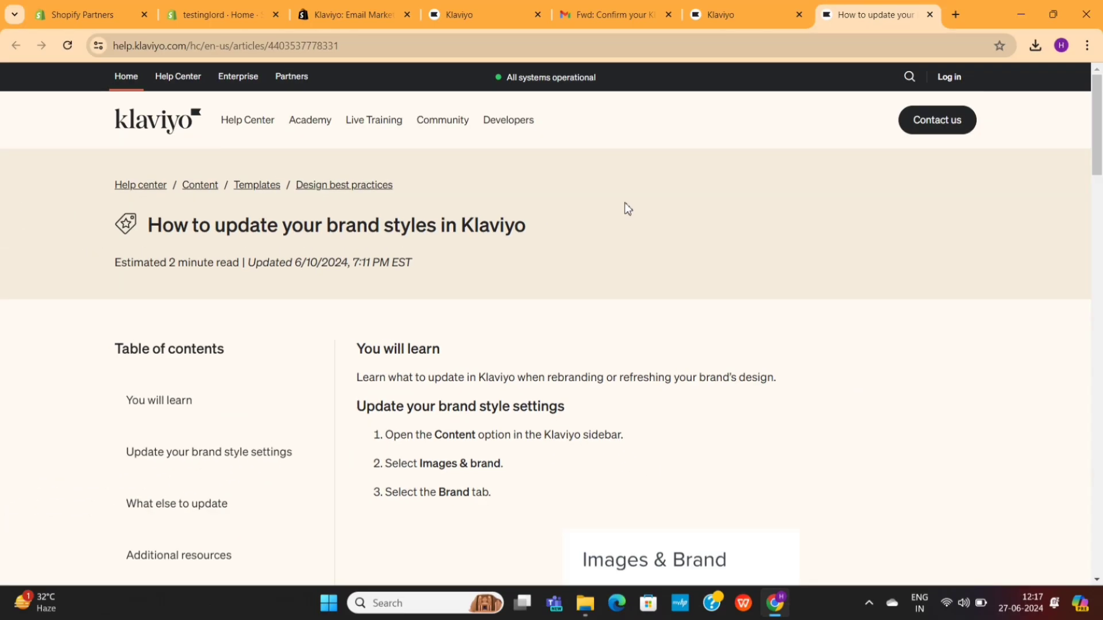
scroll(625, 202, "down", 10)
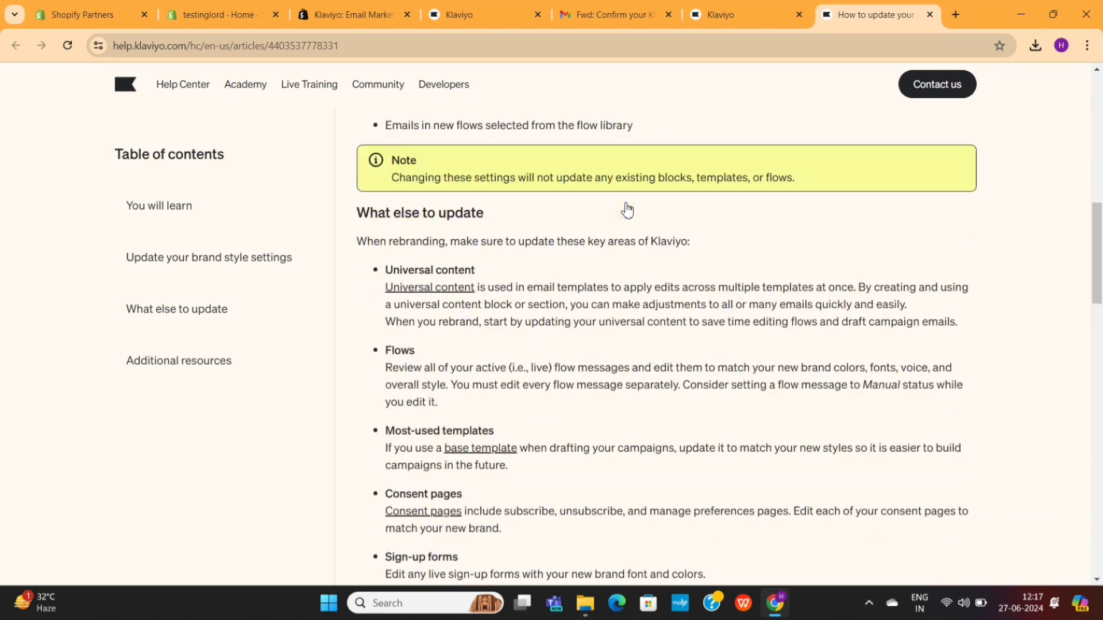
scroll(627, 211, "down", 15)
scroll(628, 208, "up", 4)
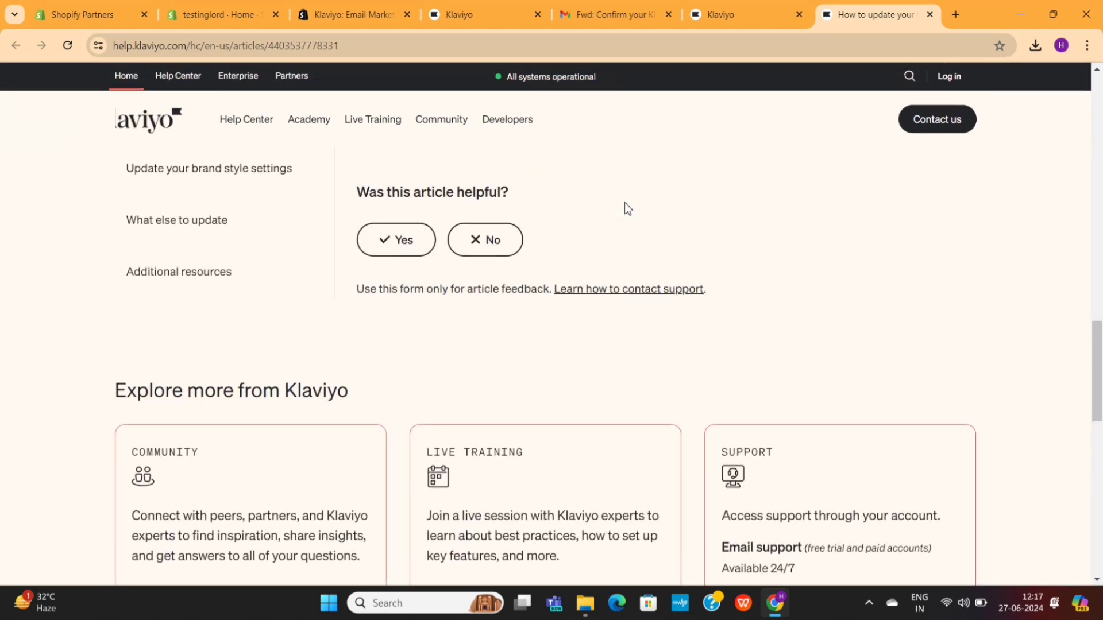
scroll(628, 209, "up", 20)
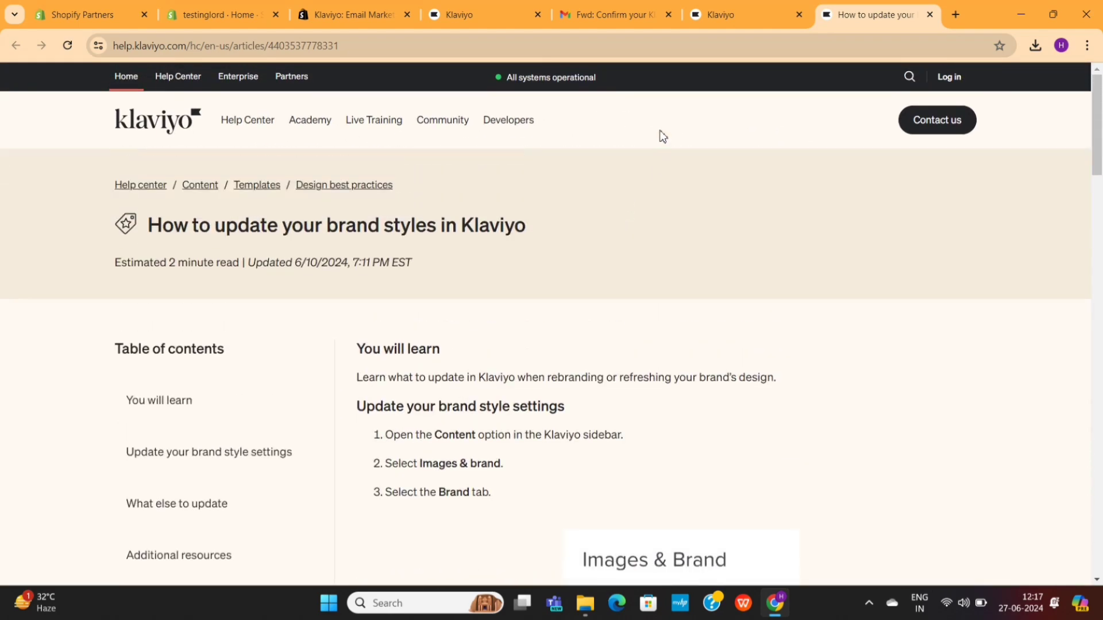
left_click(719, 23)
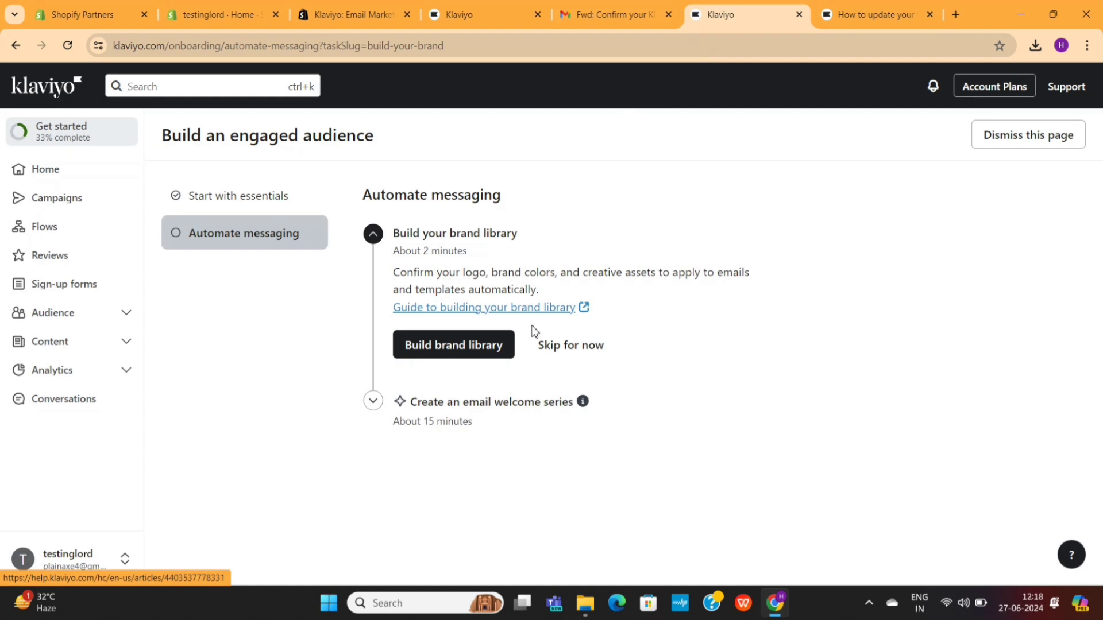
Step: Start the brand library and preview the logo image's upload, import URL and dynamic options
left_click(487, 352)
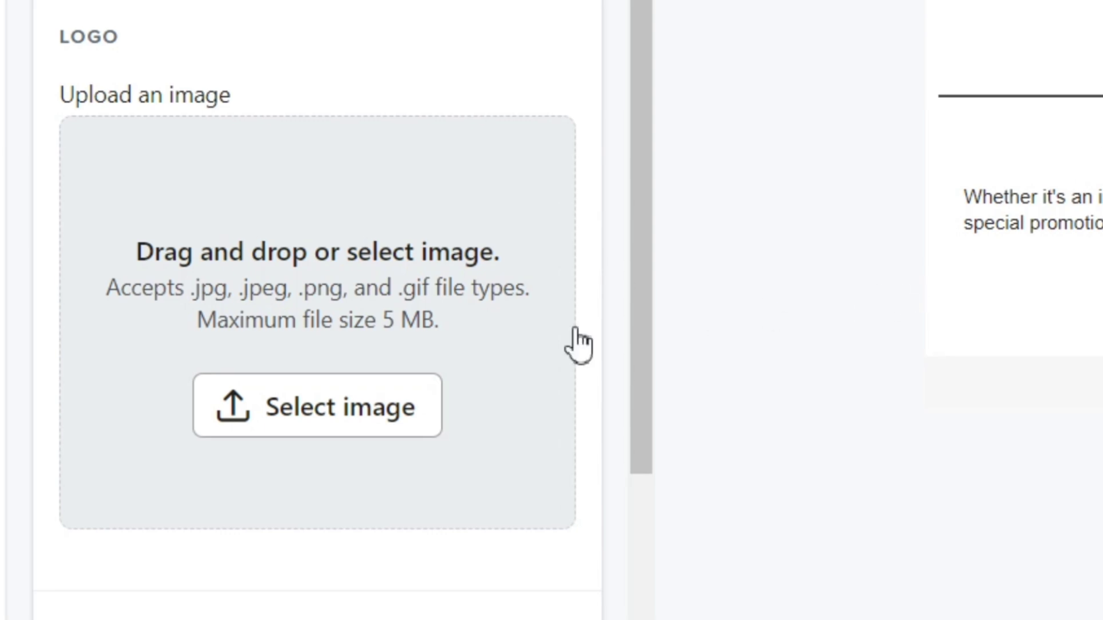
left_click(365, 411)
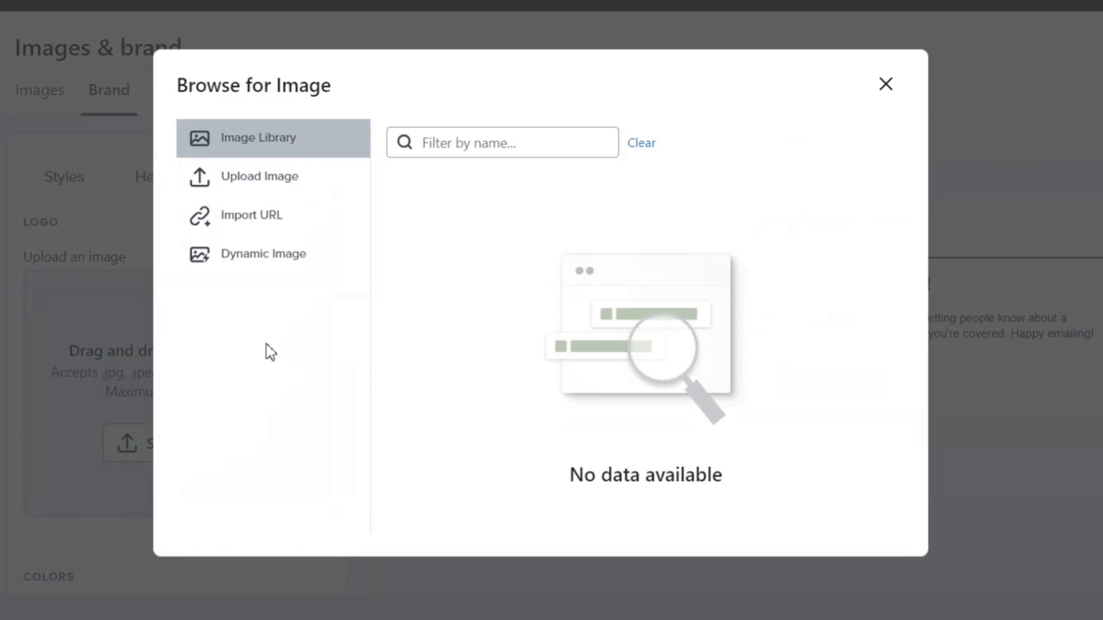
left_click(282, 187)
left_click(276, 274)
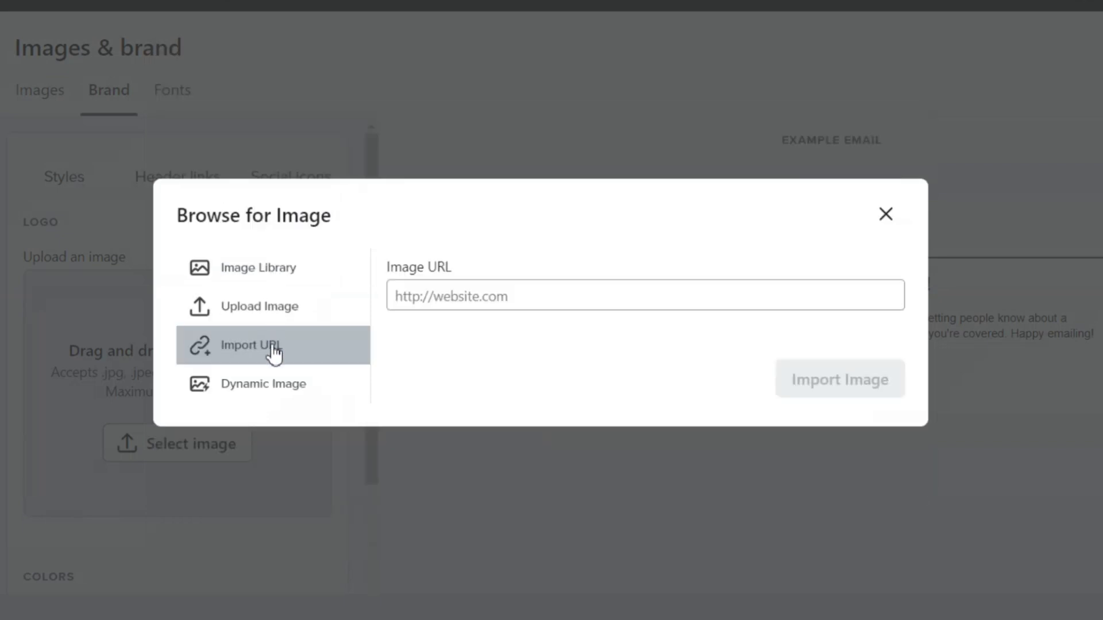
left_click(274, 396)
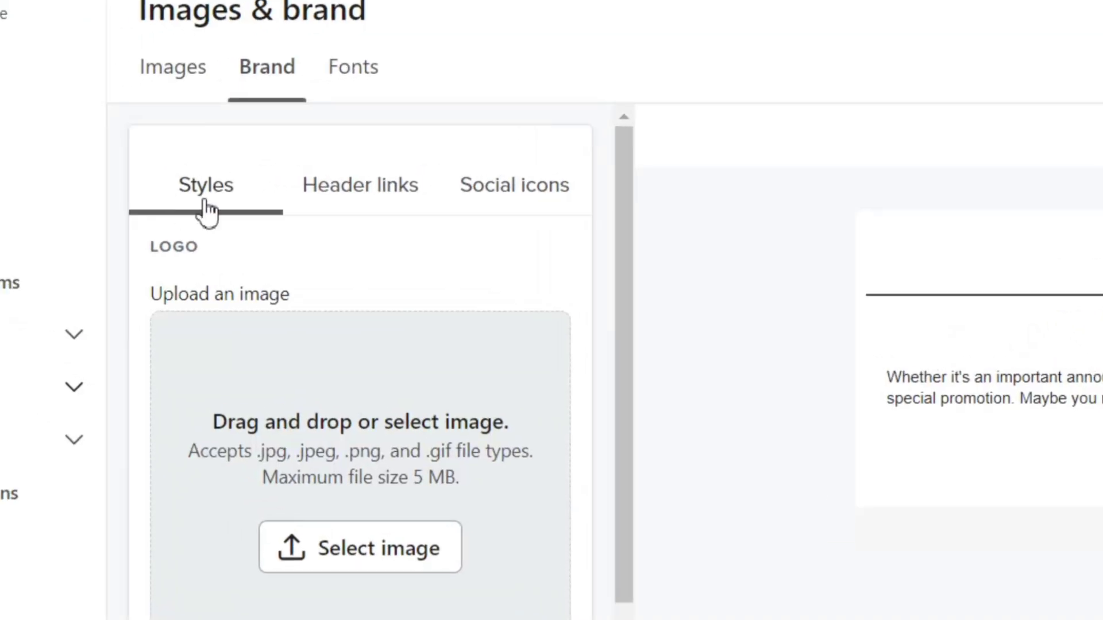
Step: Add an empty header link in Header links, then delete it
left_click(346, 196)
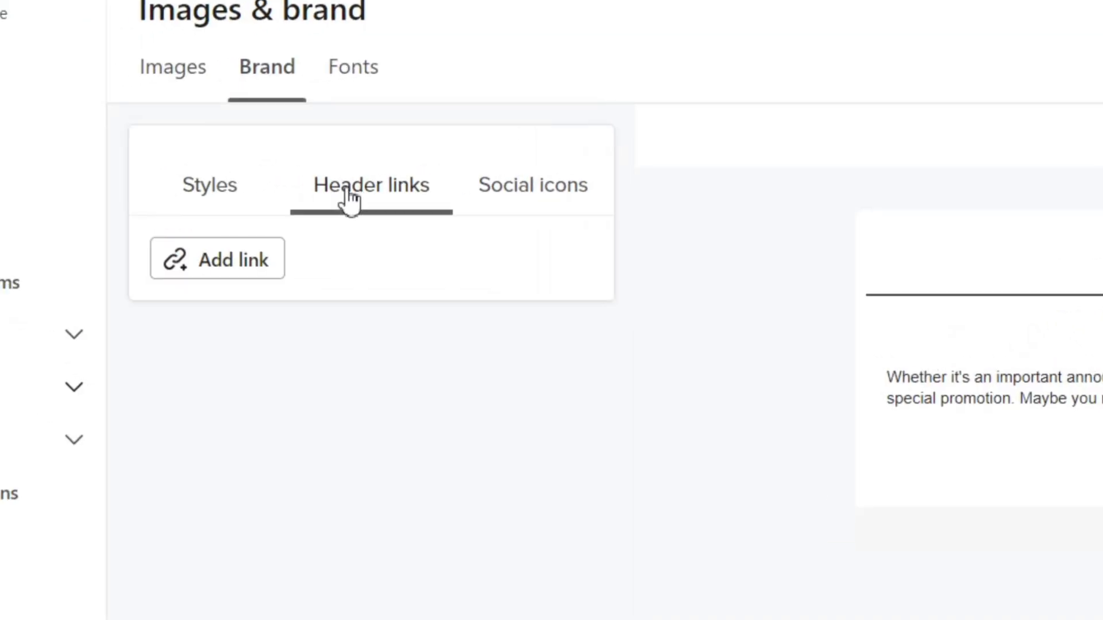
left_click(270, 262)
left_click(278, 405)
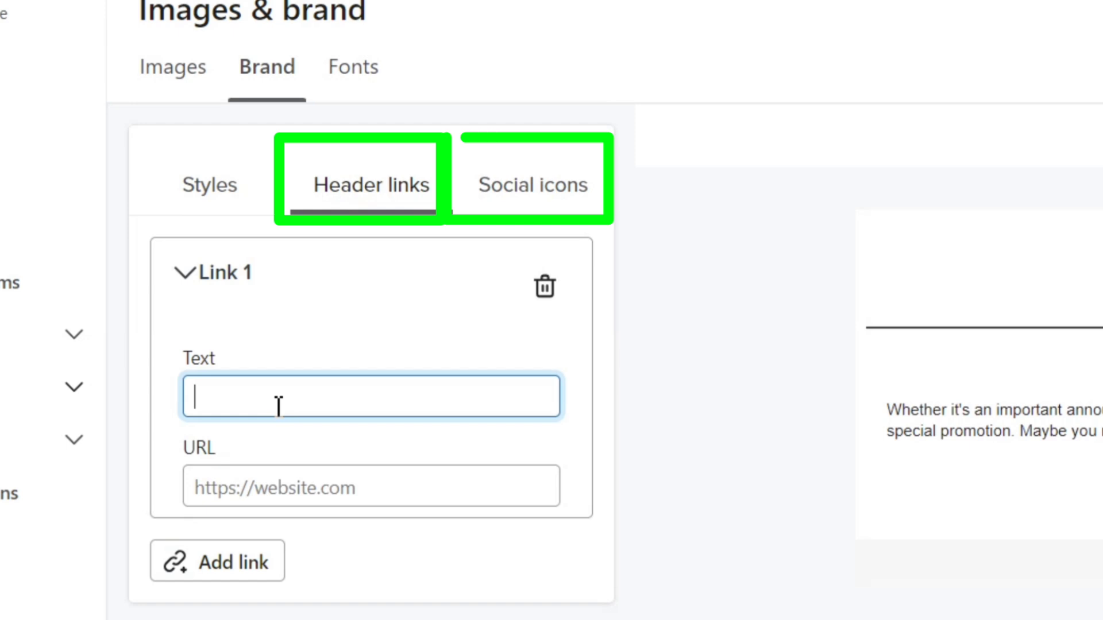
left_click(523, 296)
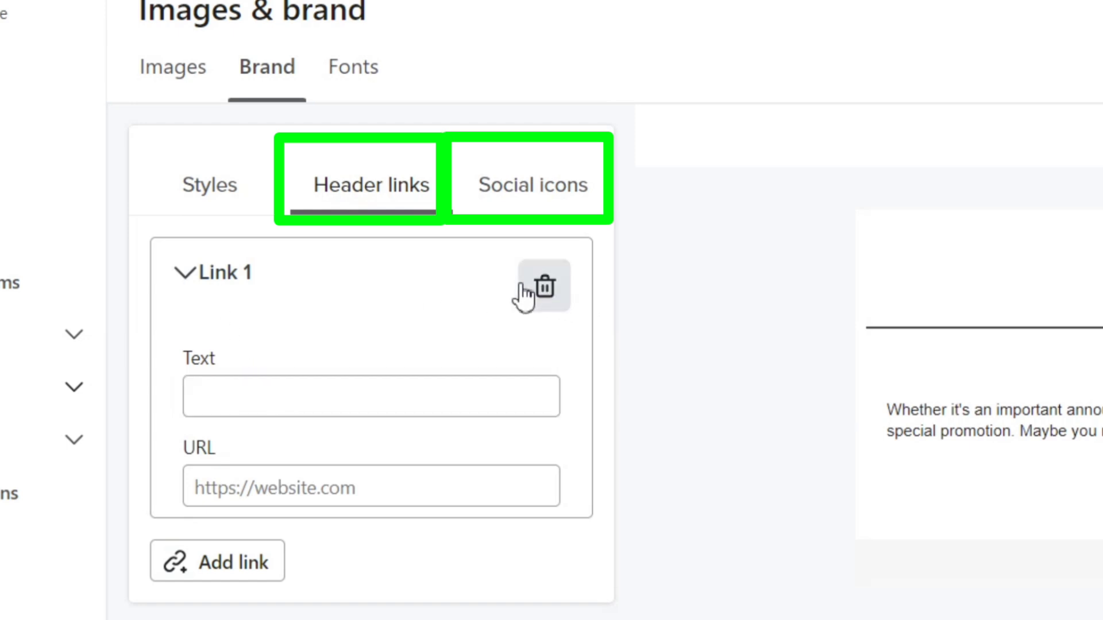
left_click(522, 296)
Step: Enter a Twitter profile URL under Social icons, then expand the Facebook entry
left_click(537, 198)
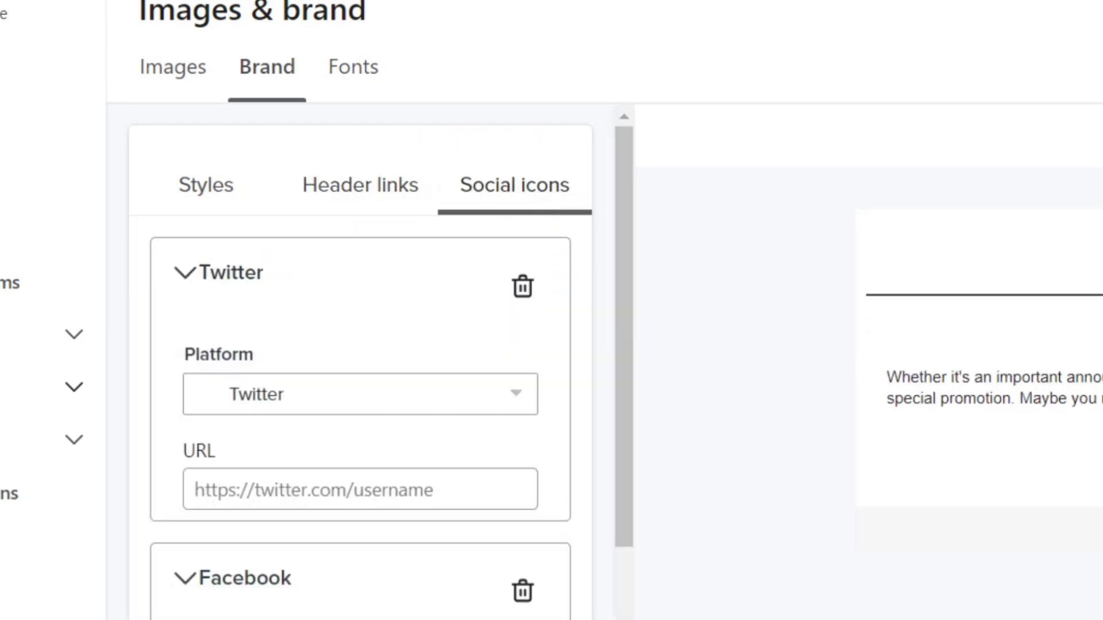
left_click(278, 508)
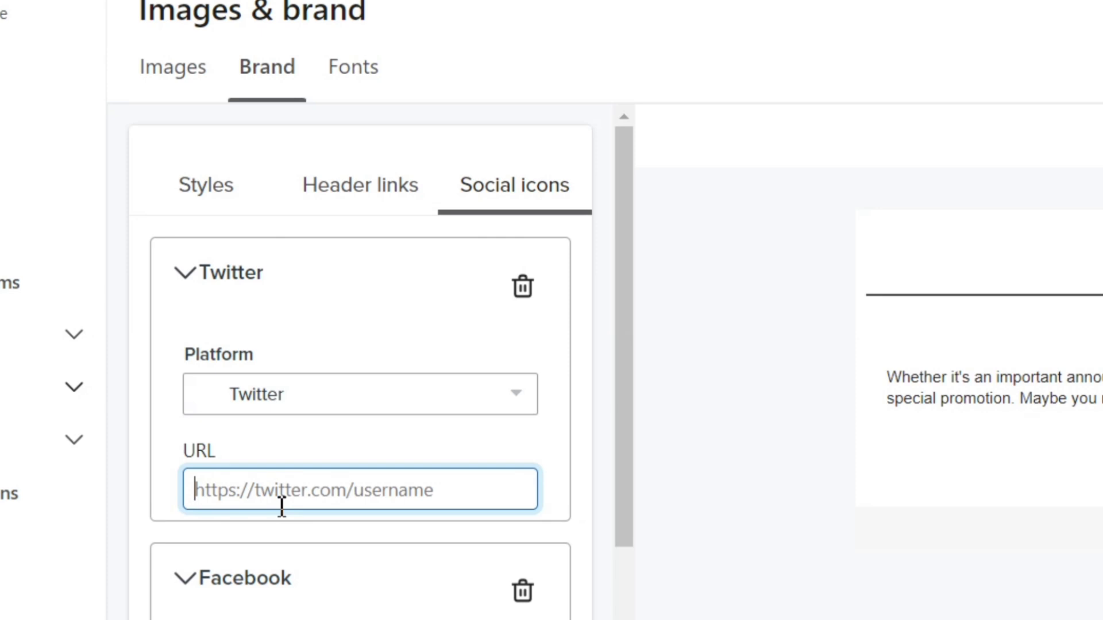
scroll(281, 506, "down", 2)
left_click(319, 460)
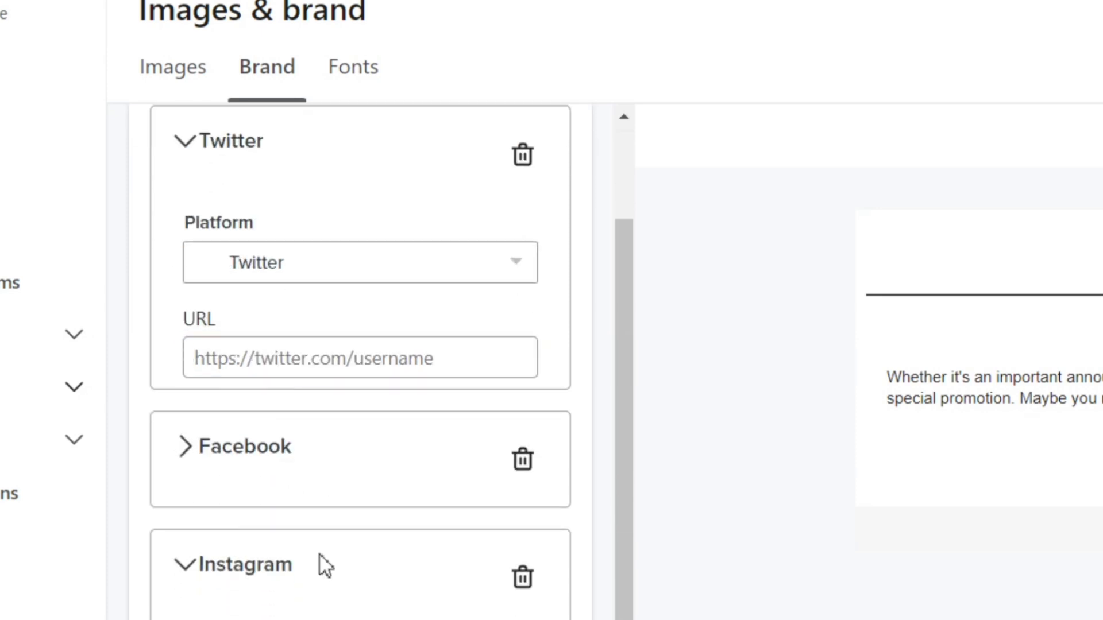
scroll(224, 419, "up", 2)
left_click(356, 494)
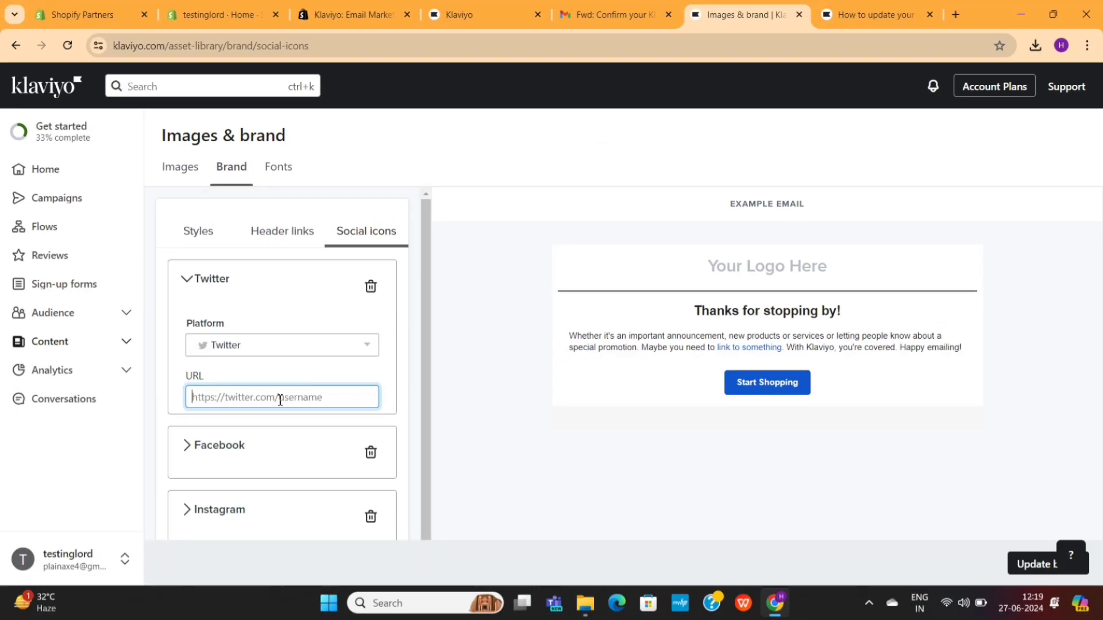
type("twitter.com/senseiecom")
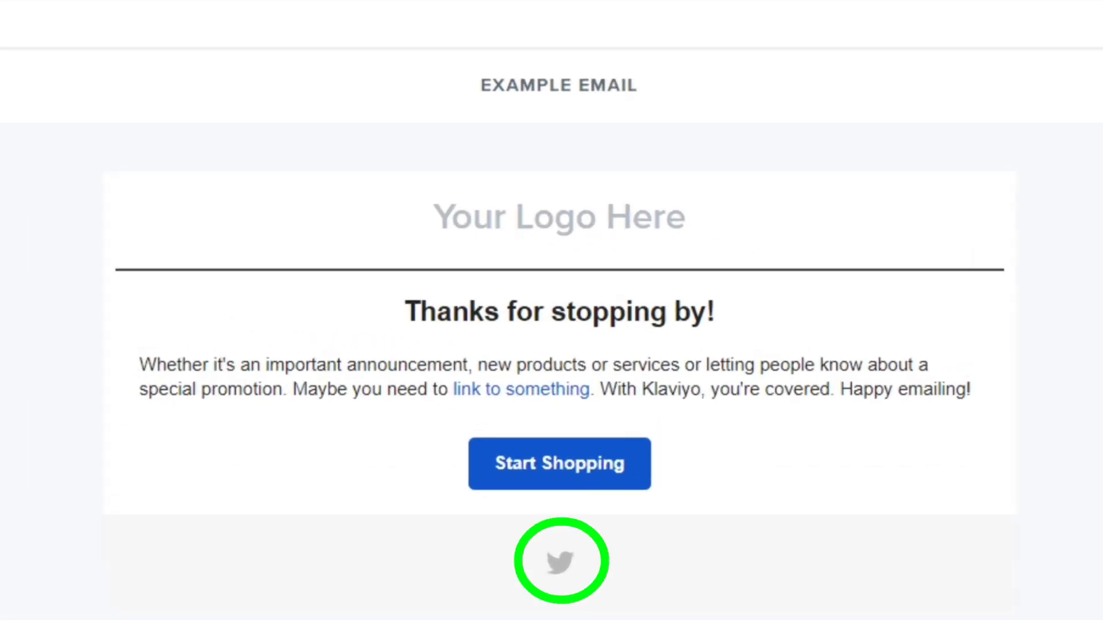
left_click(153, 172)
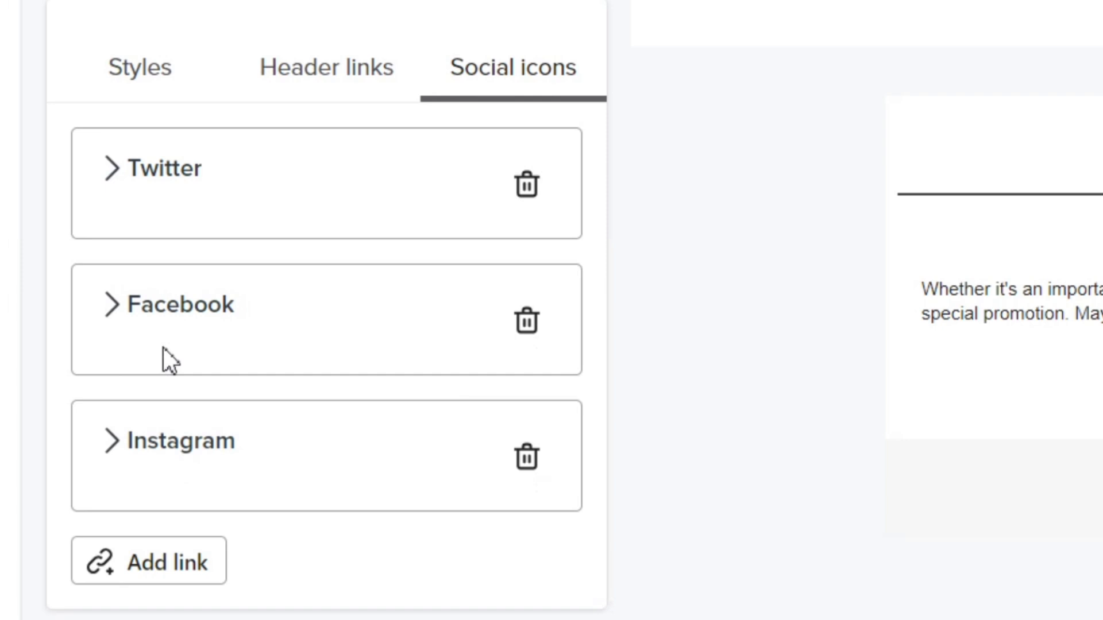
left_click(167, 310)
left_click(218, 556)
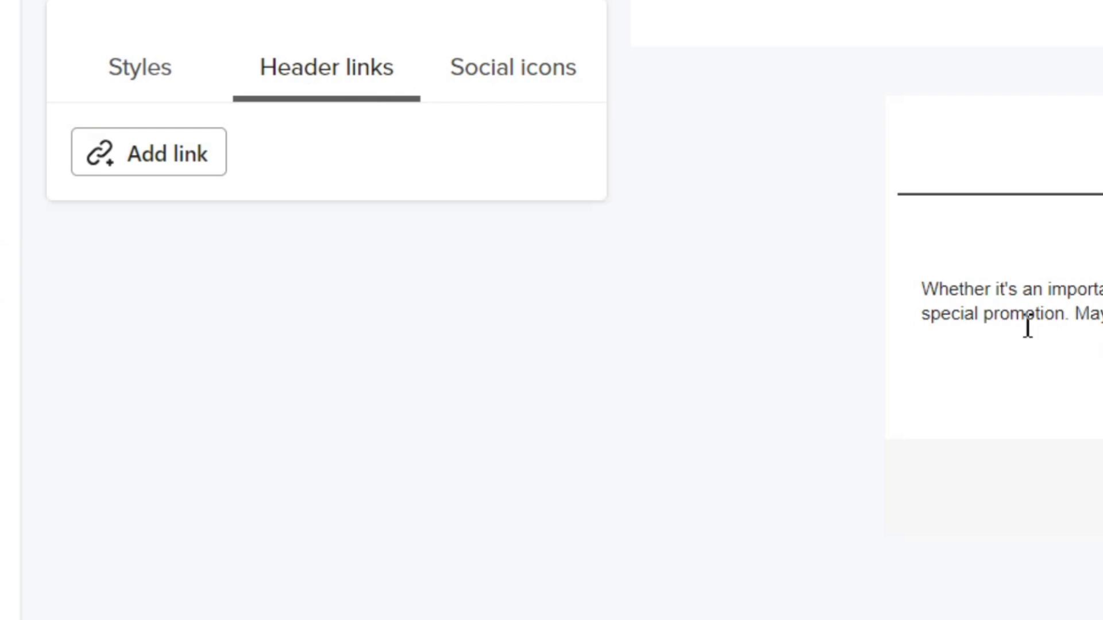
Step: Add header link 'Get 10% Disocunt on your next order' with an ecomsensei URL and check the preview
left_click(201, 168)
left_click(240, 310)
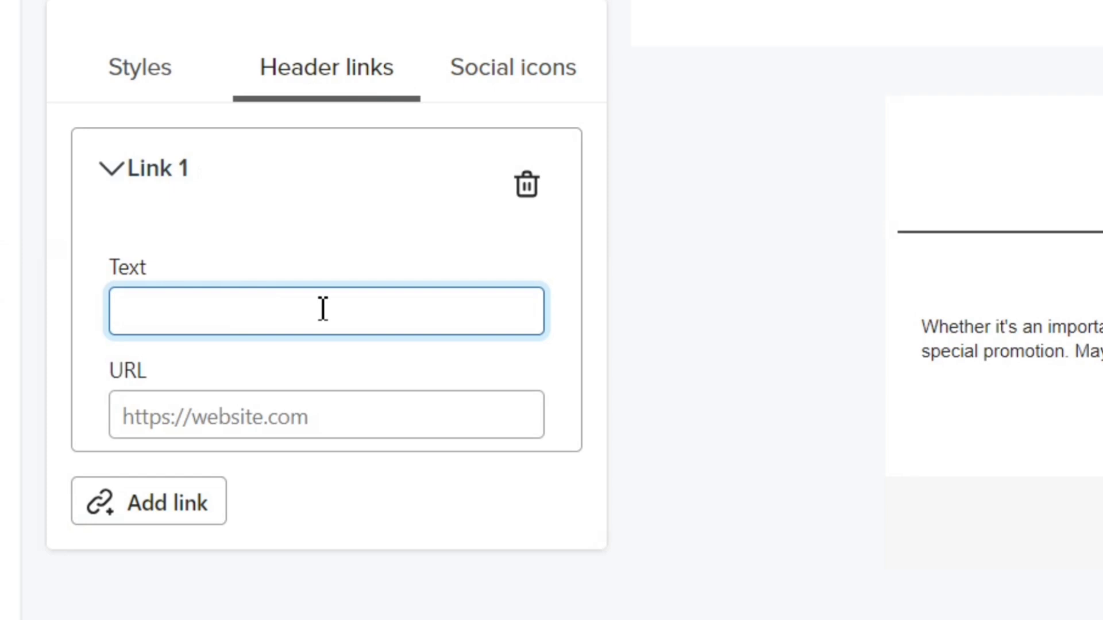
type("Get 10% D")
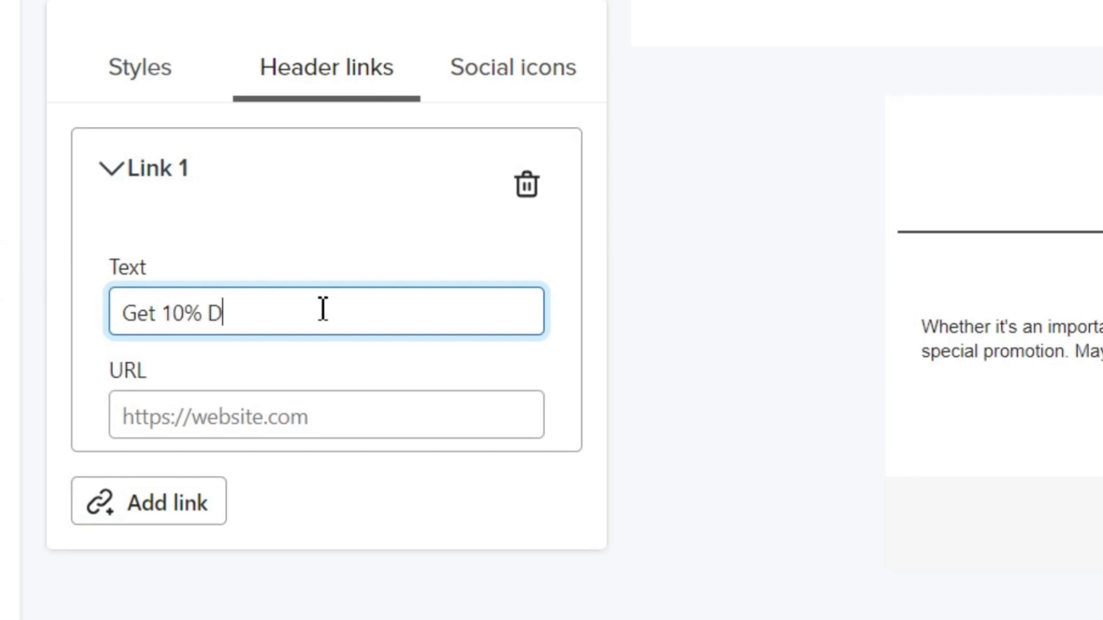
type("isocunt on your next ord")
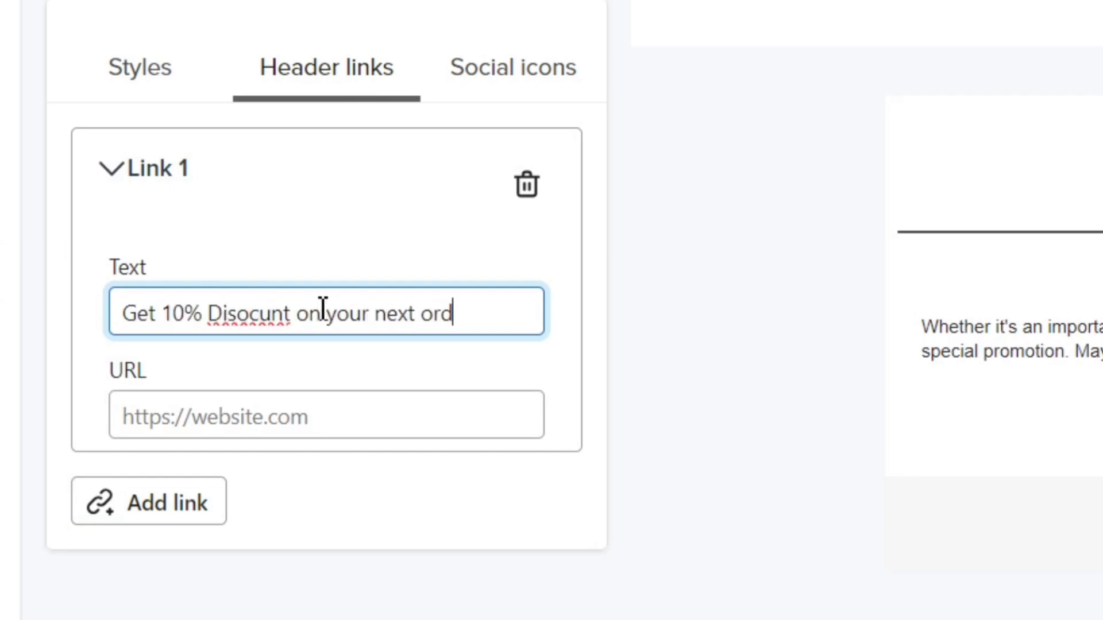
type("er")
left_click(309, 416)
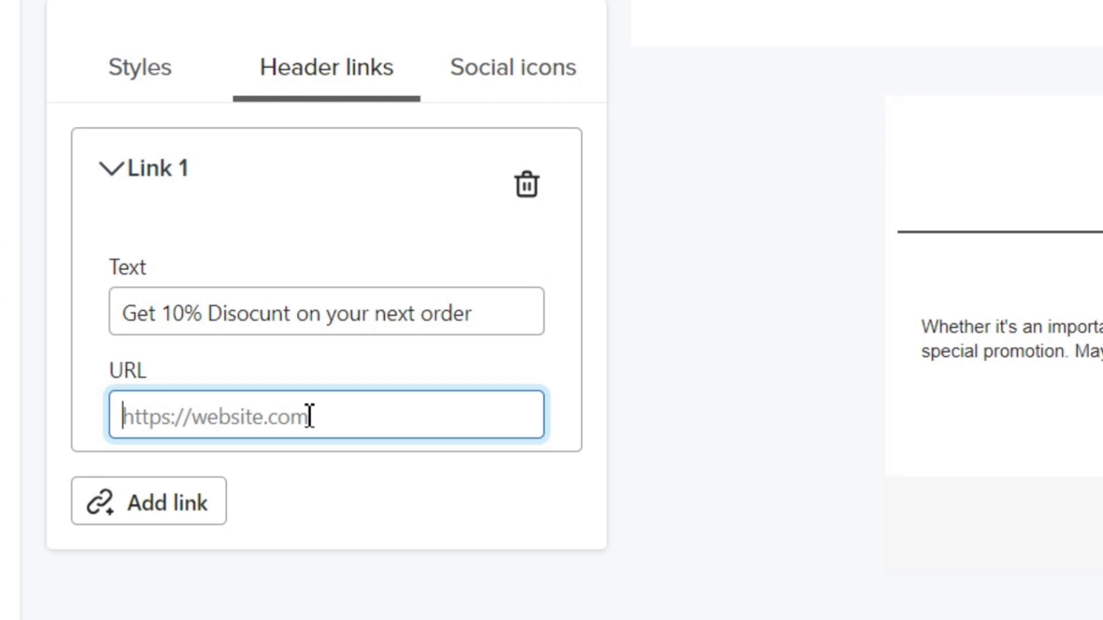
type("eco")
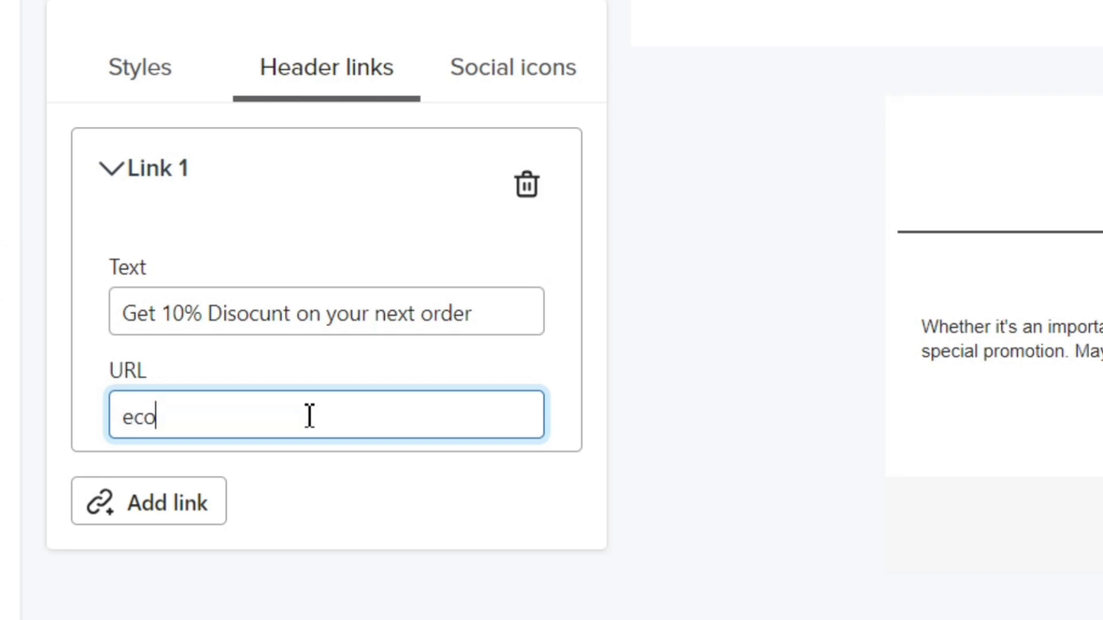
type("msensei")
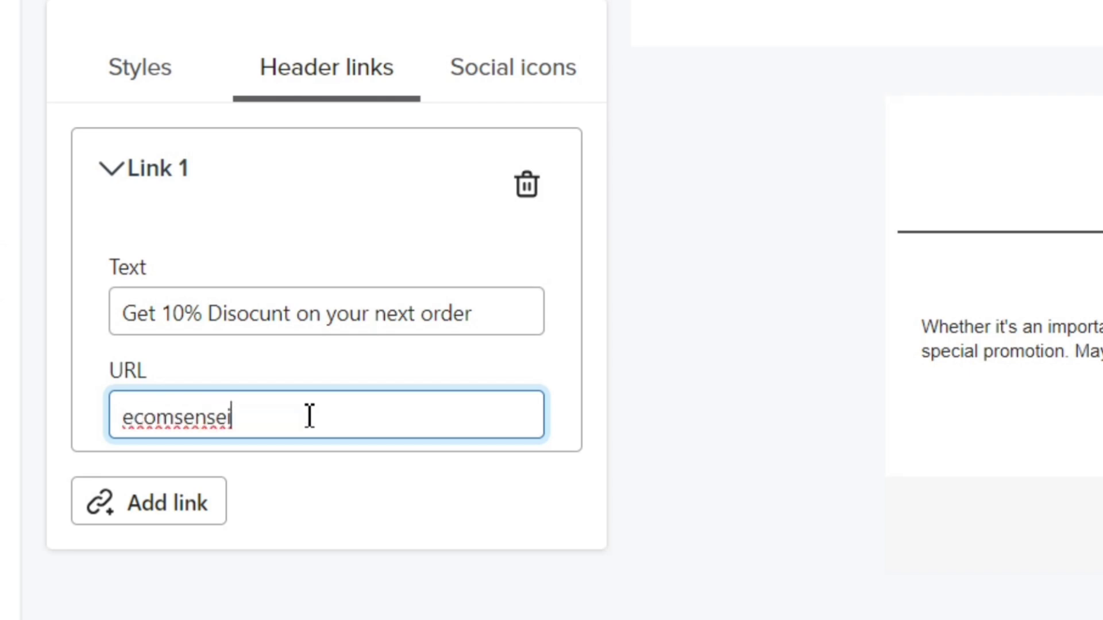
left_click_drag(351, 263, 824, 270)
left_click(824, 270)
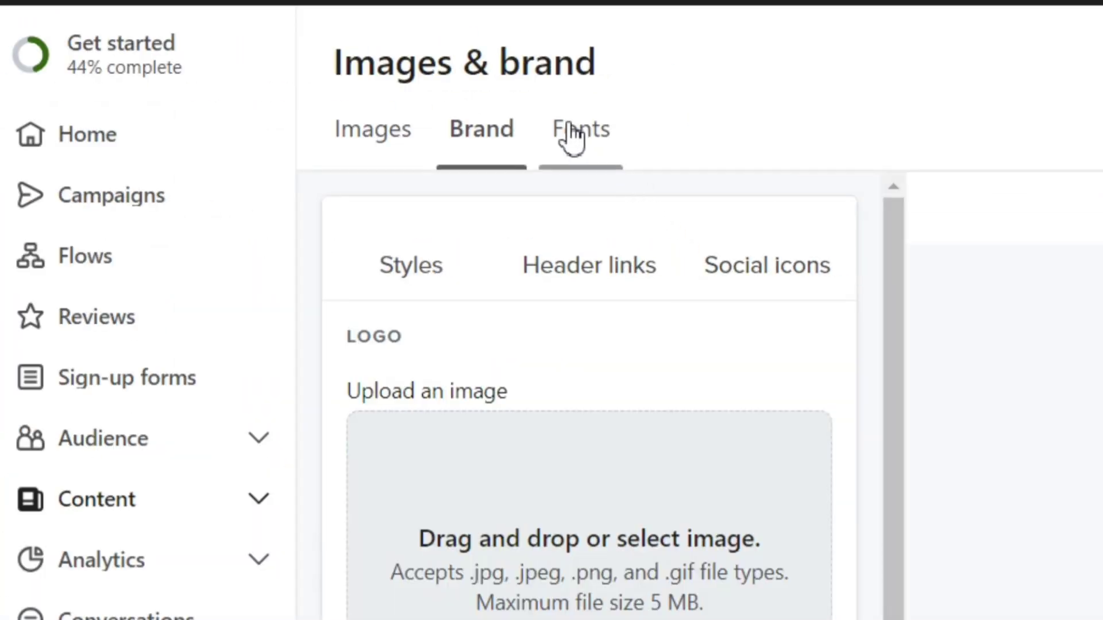
Step: Browse the brand fonts, fallback fonts, image library and styles, then go back to Get started
left_click(569, 129)
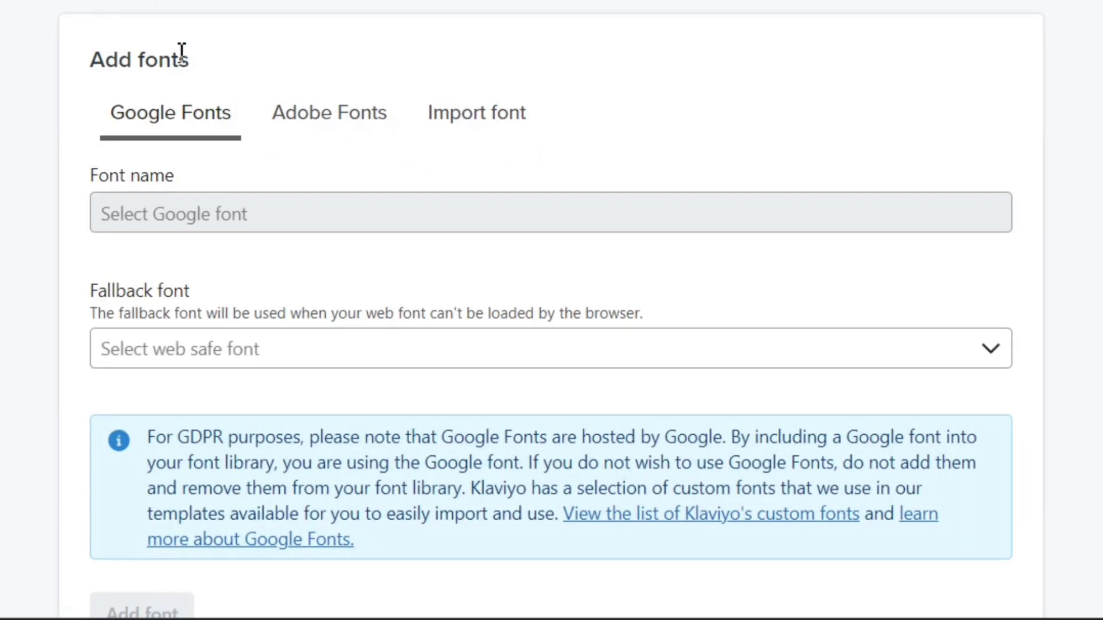
scroll(246, 67, "down", 5)
left_click(254, 109)
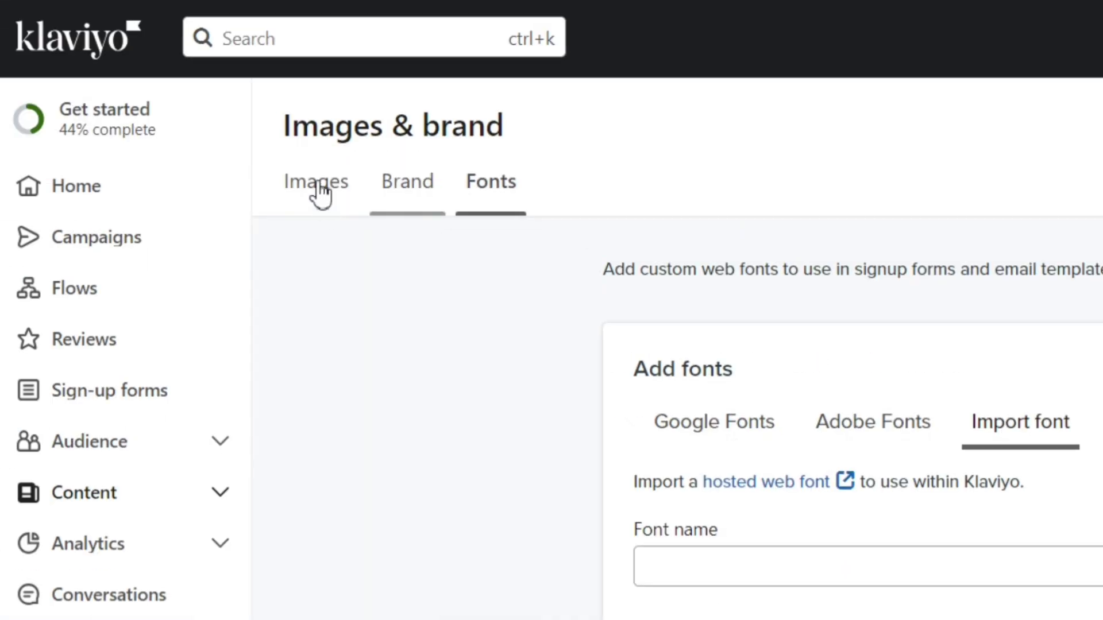
left_click(320, 193)
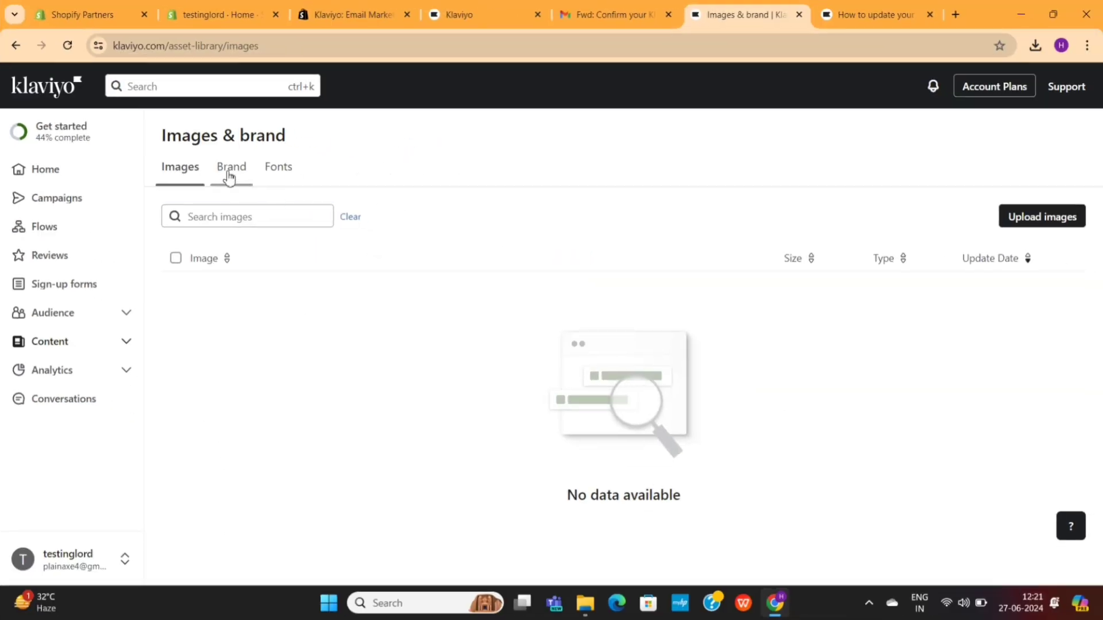
left_click(229, 177)
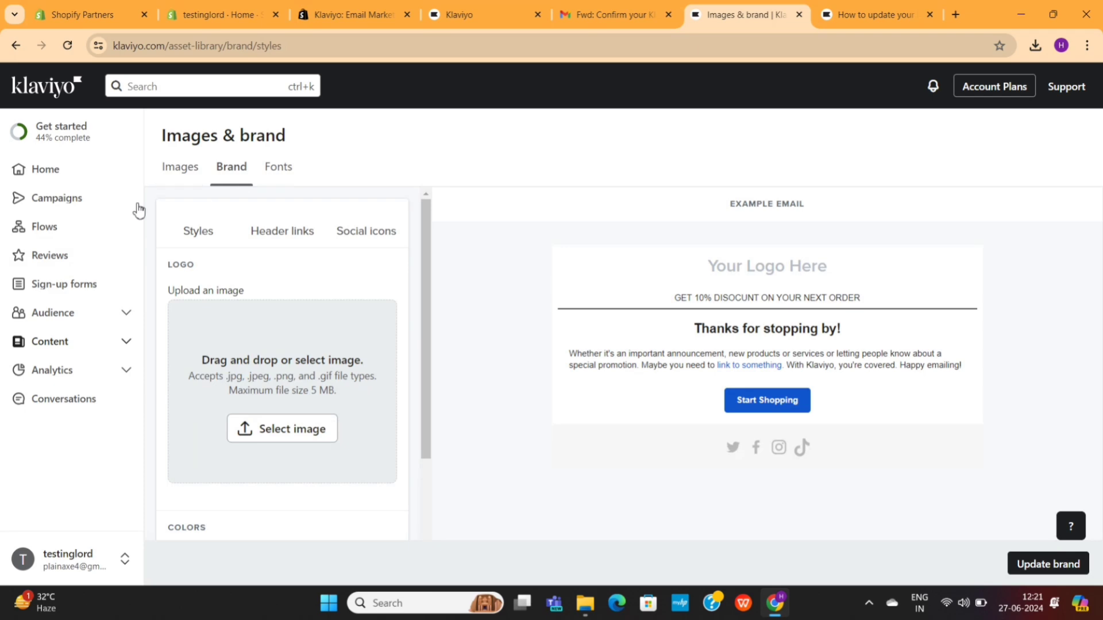
left_click(54, 134)
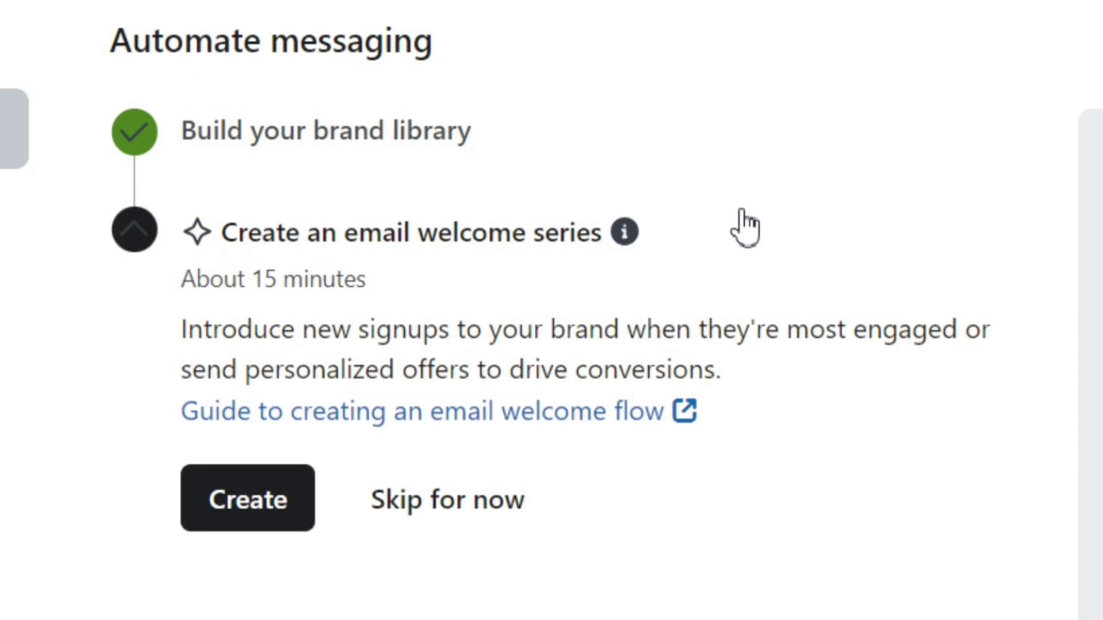
Step: Start the 'Create an email welcome series' step under Automate messaging
left_click_drag(162, 325, 815, 359)
left_click(682, 372)
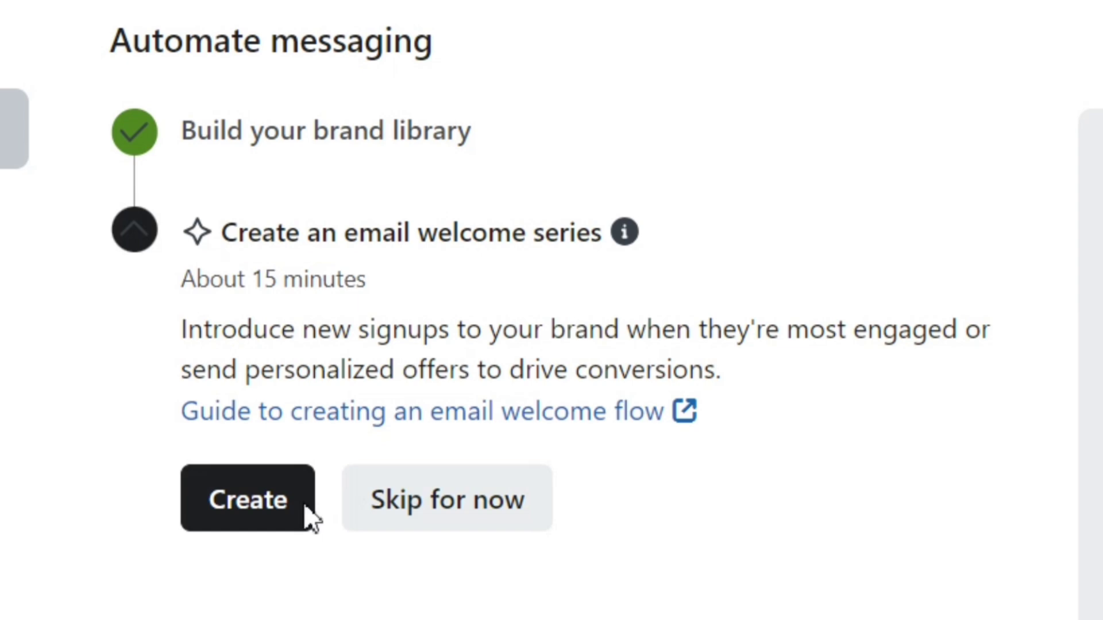
left_click(284, 506)
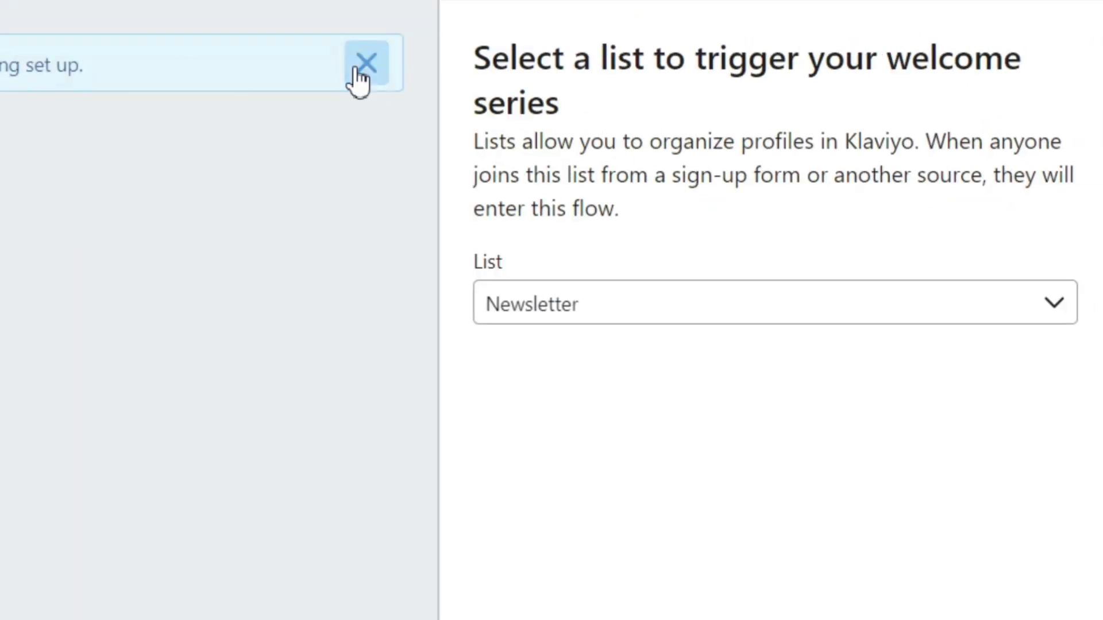
Step: Keep Newsletter as the welcome series trigger list and proceed to the coupon step
left_click(362, 66)
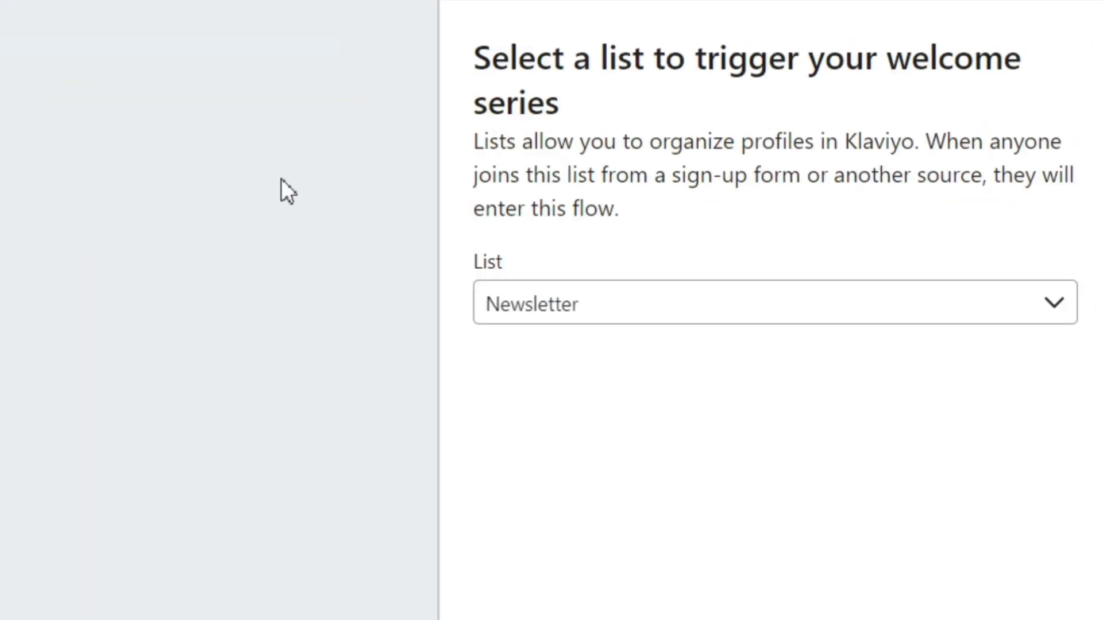
left_click(542, 301)
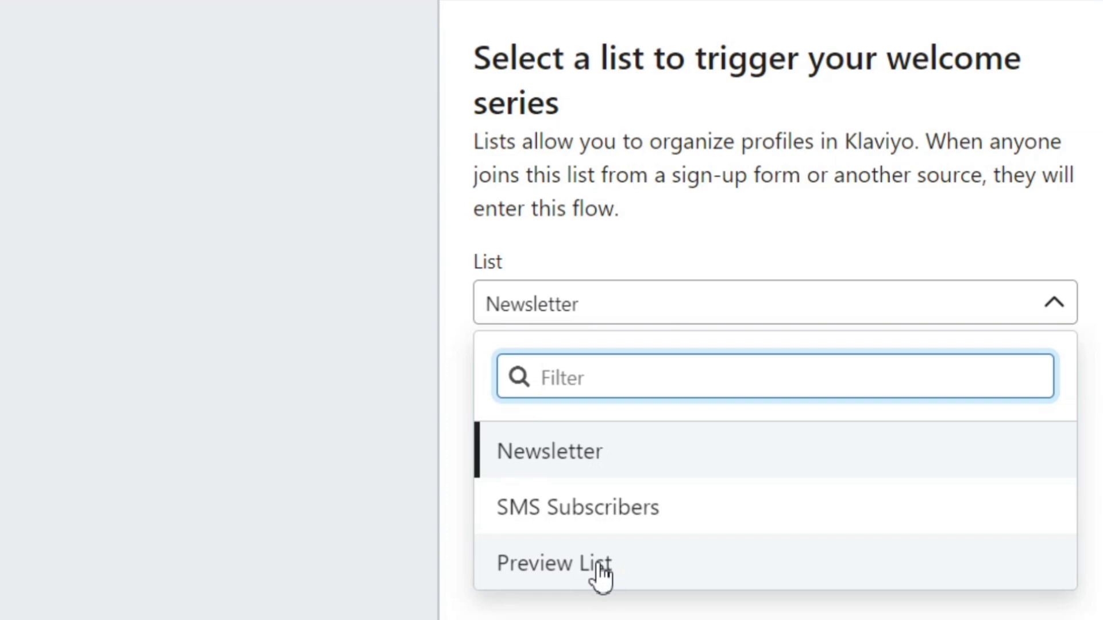
left_click(598, 470)
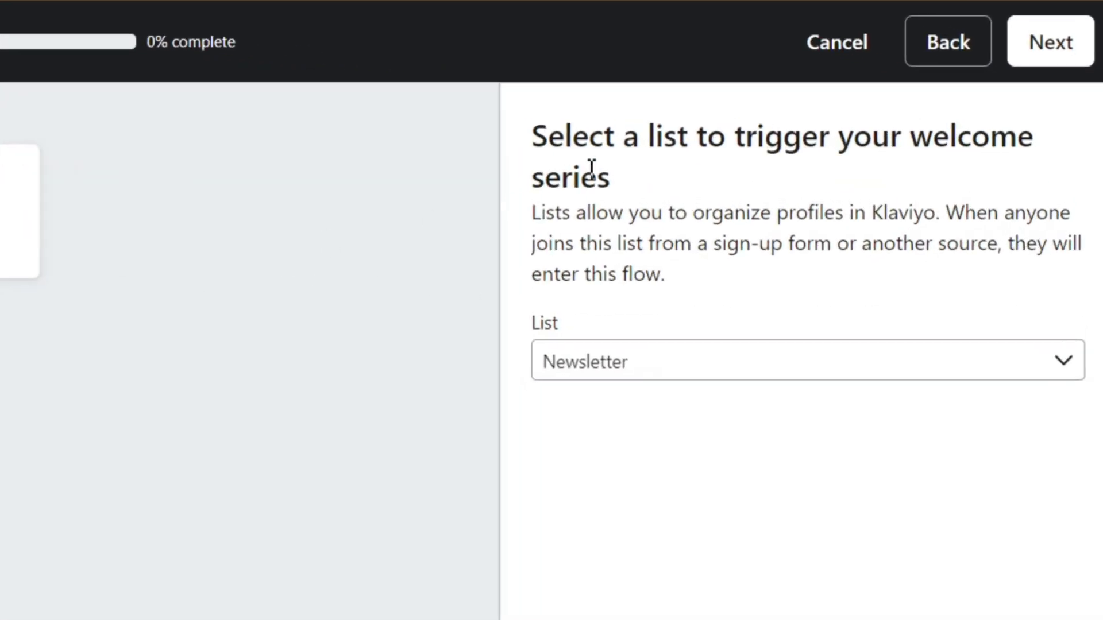
left_click(1030, 63)
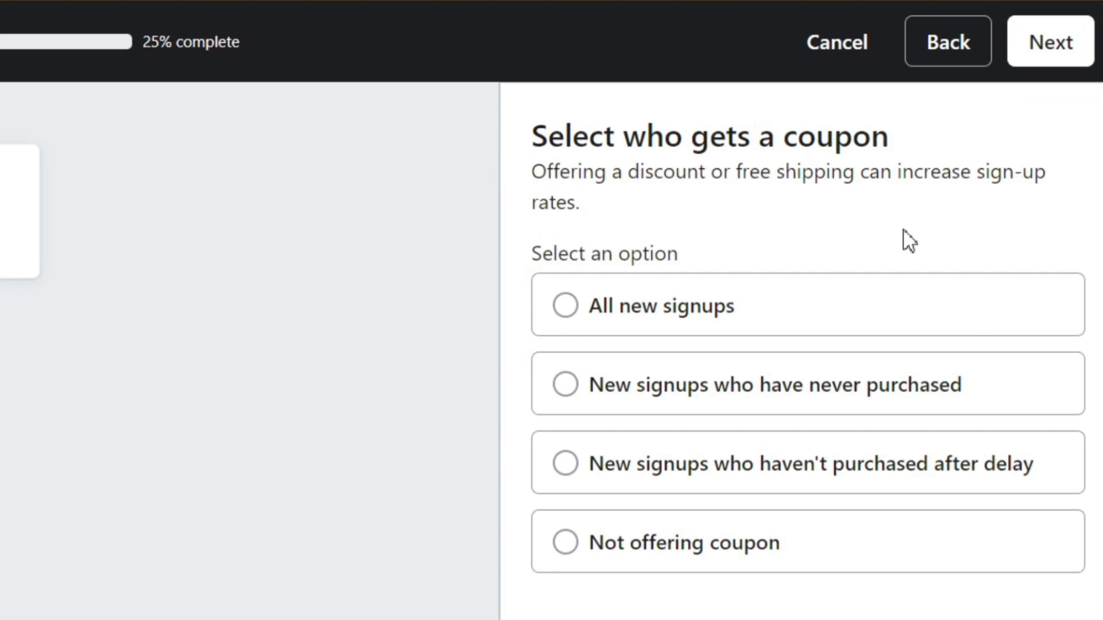
Step: Compare the coupon recipient options, settle on All new signups, and continue
triple_click(689, 143)
left_click(495, 168)
left_click_drag(523, 158, 965, 152)
left_click(1009, 143)
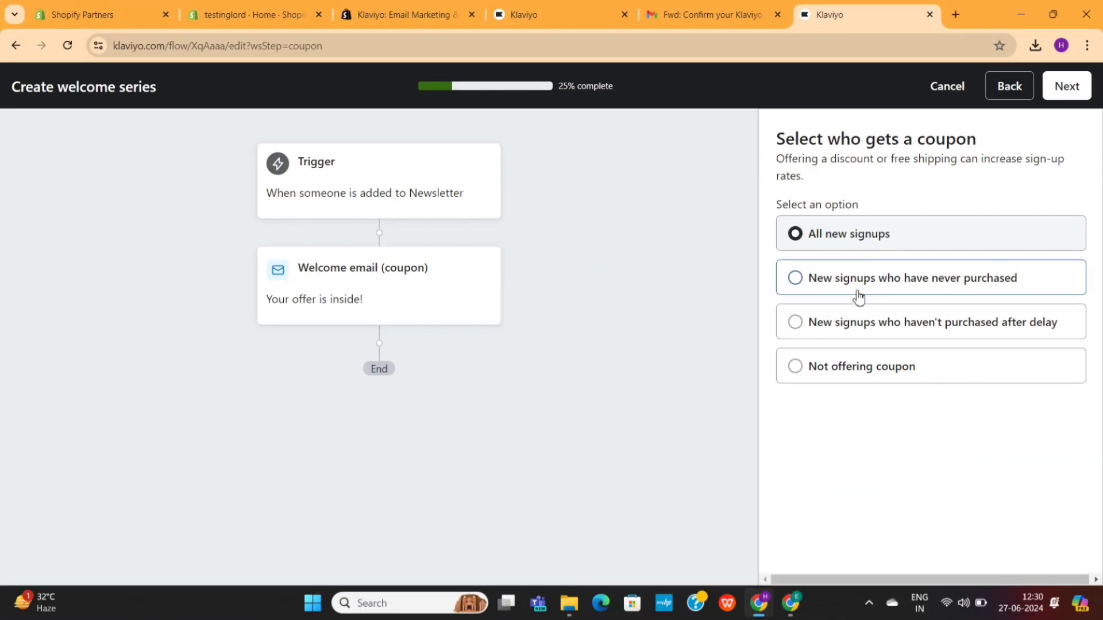
left_click(864, 295)
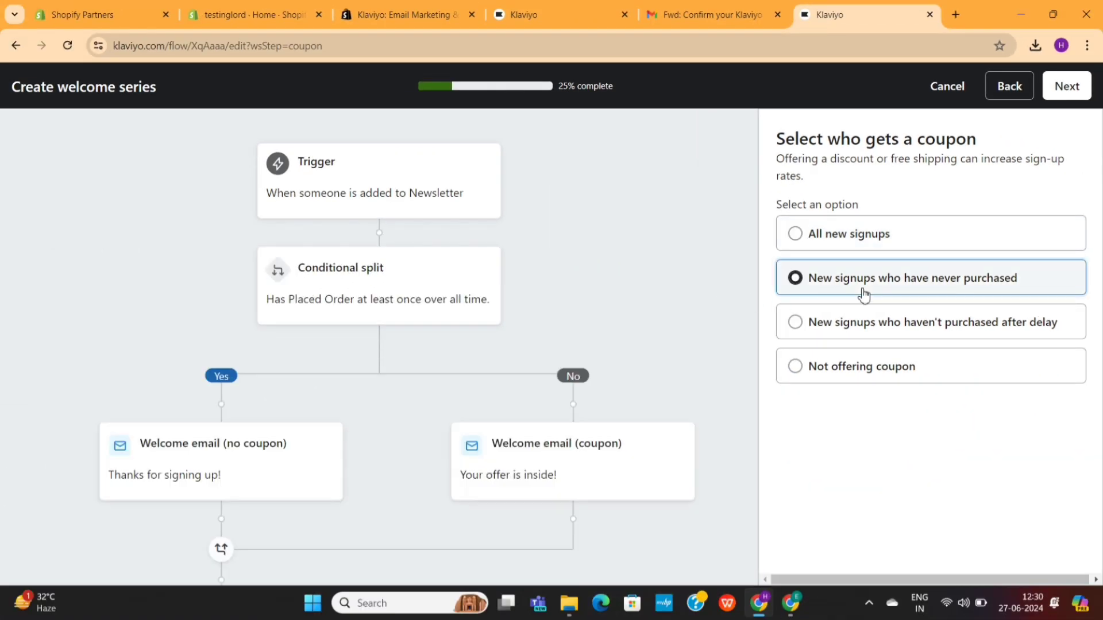
left_click(893, 335)
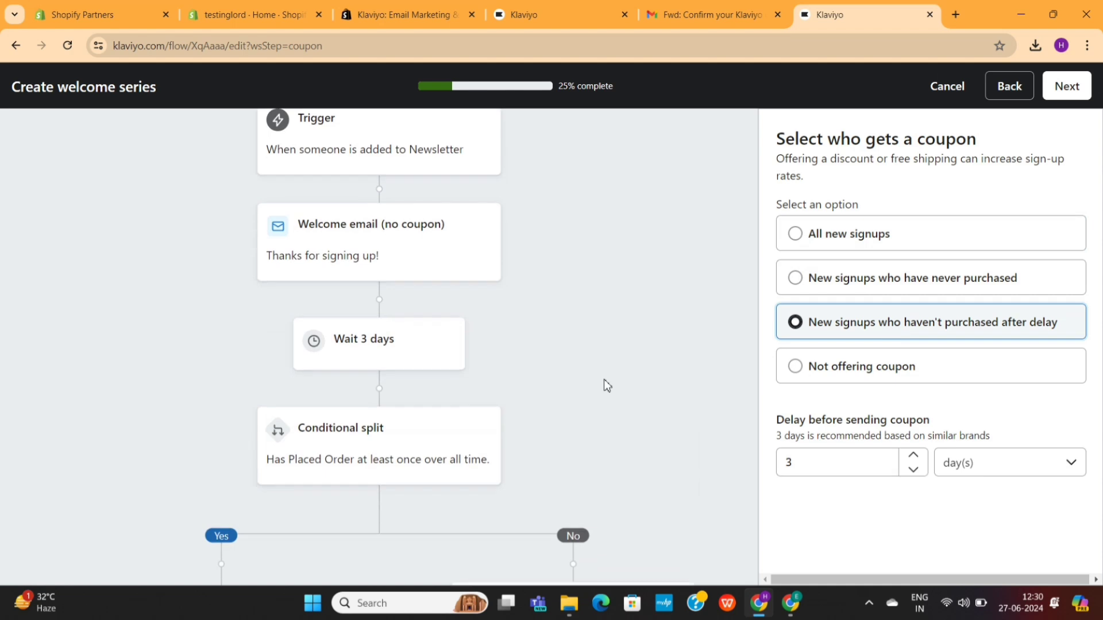
scroll(605, 379, "down", 4)
scroll(604, 379, "up", 3)
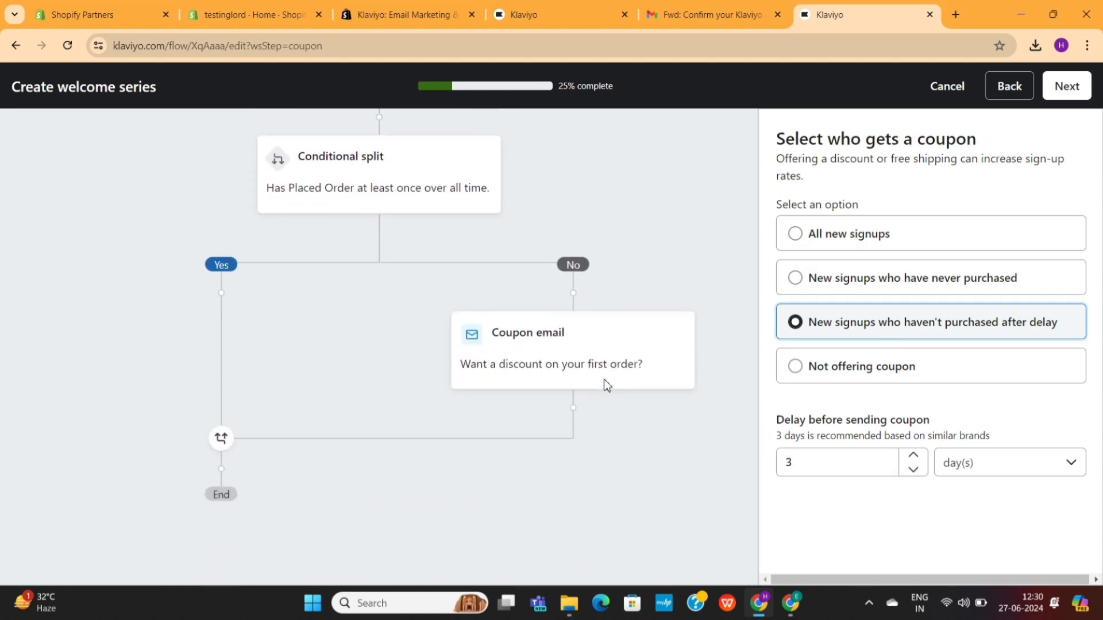
key("Up")
key("Up")
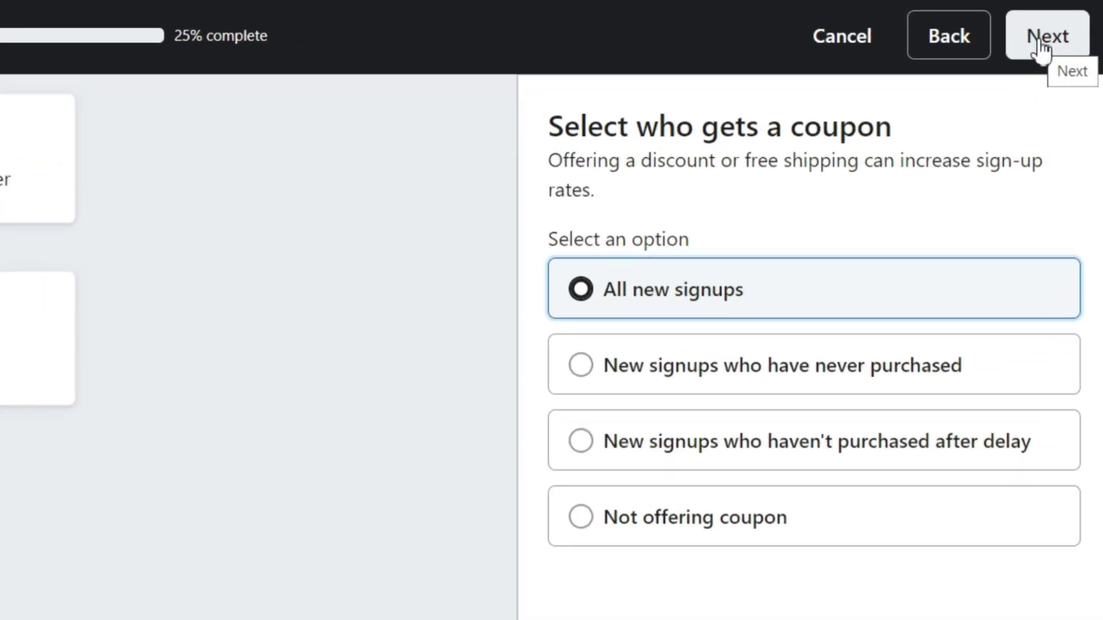
left_click(1064, 92)
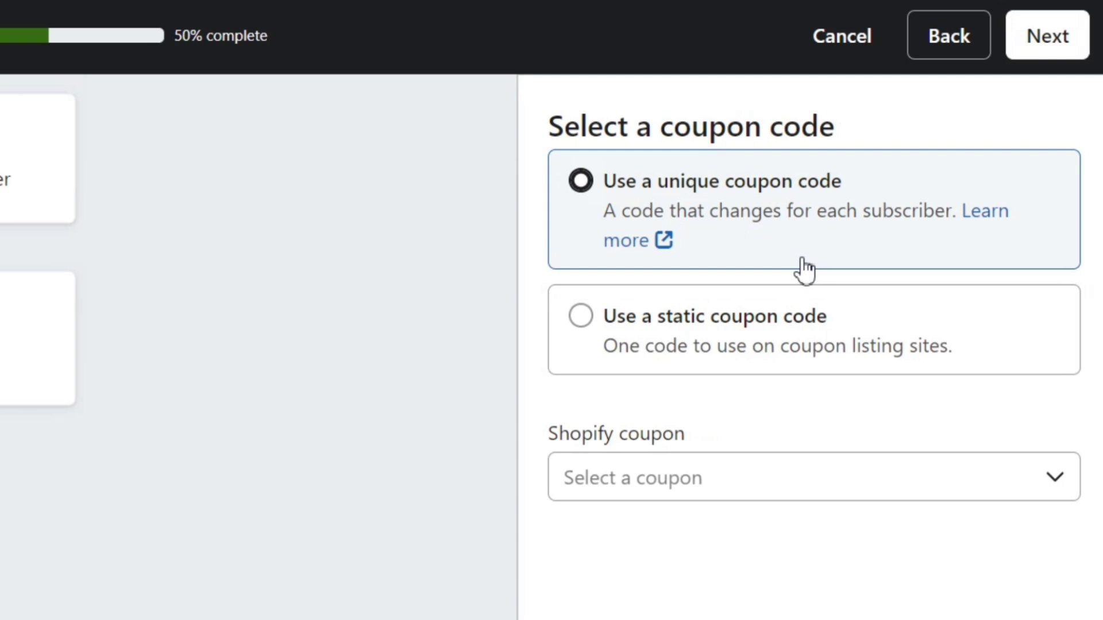
Step: Use static coupon code SAVE10 with description '10% OFF', then continue
left_click(746, 342)
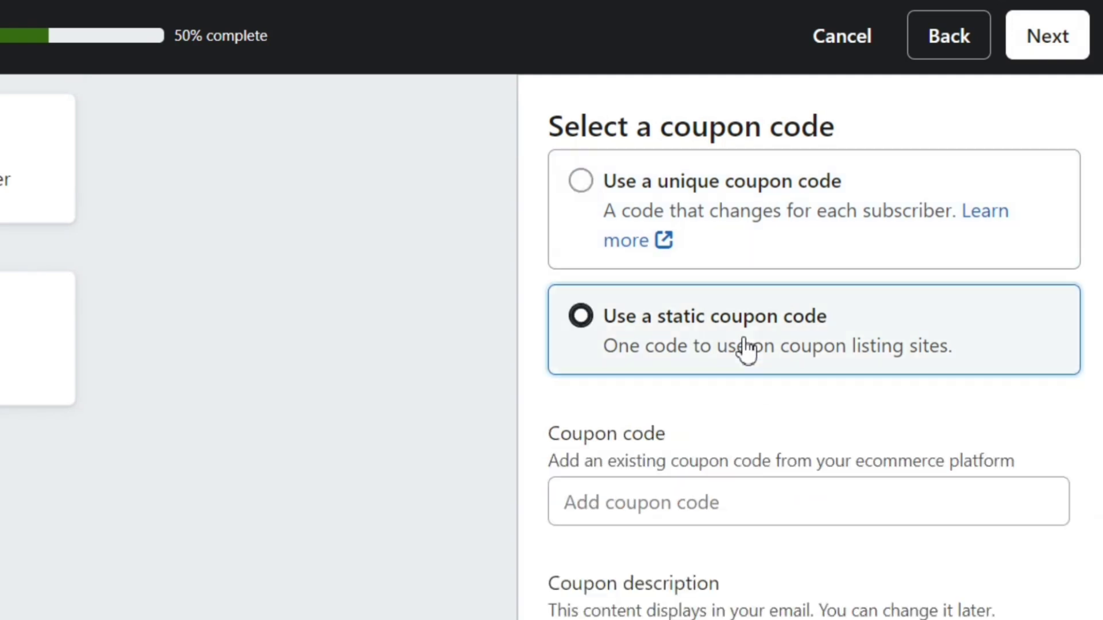
scroll(743, 347, "down", 2)
left_click(680, 418)
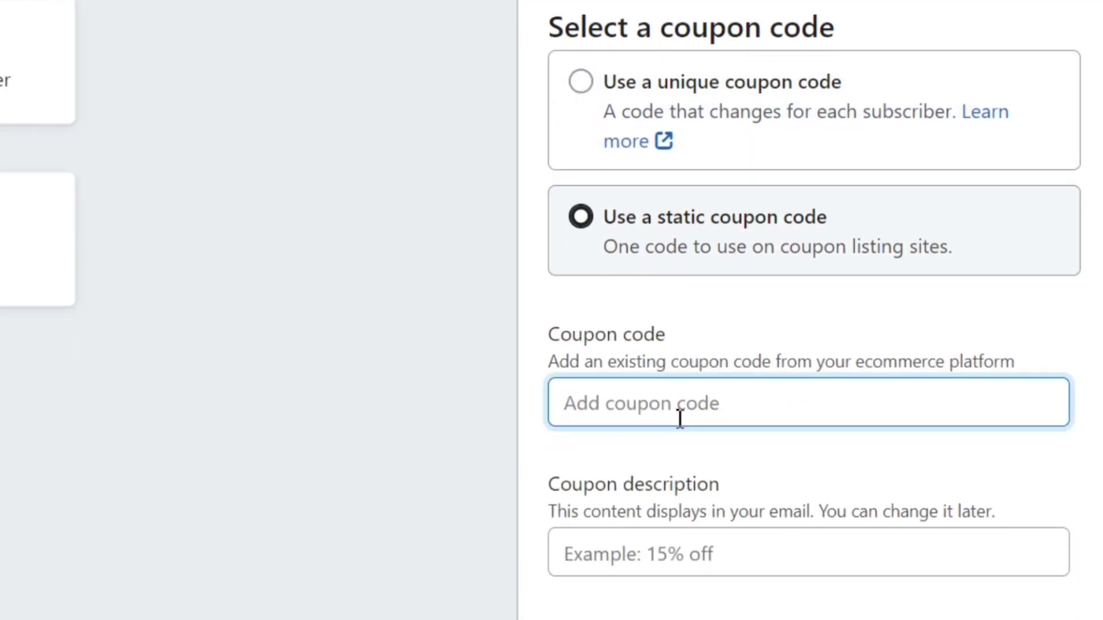
type("SAVE10")
left_click(687, 560)
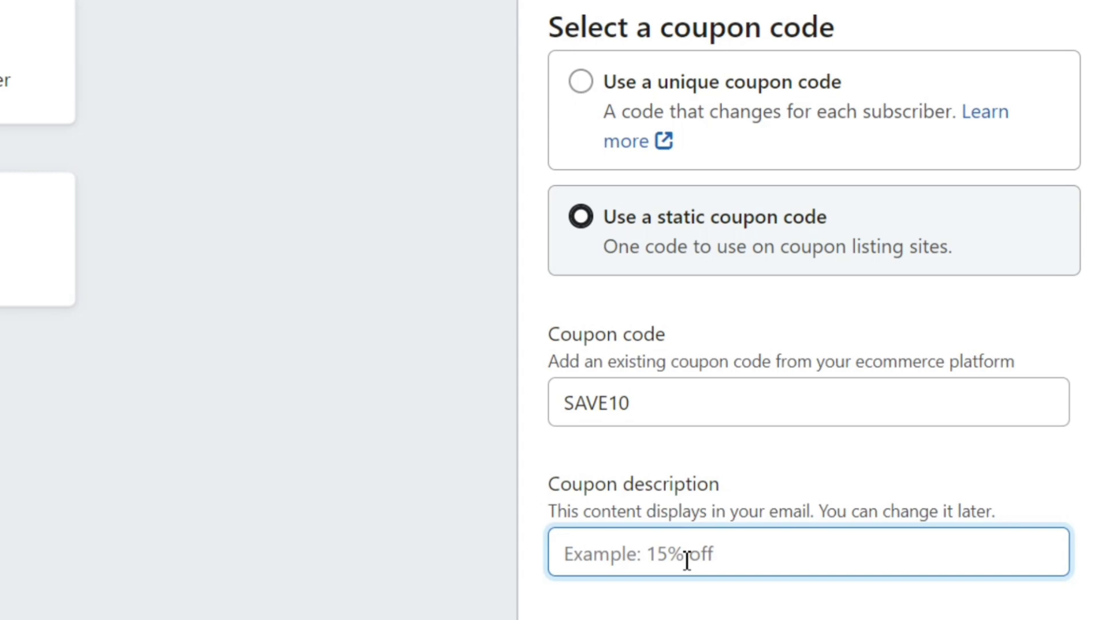
type("10% OFF")
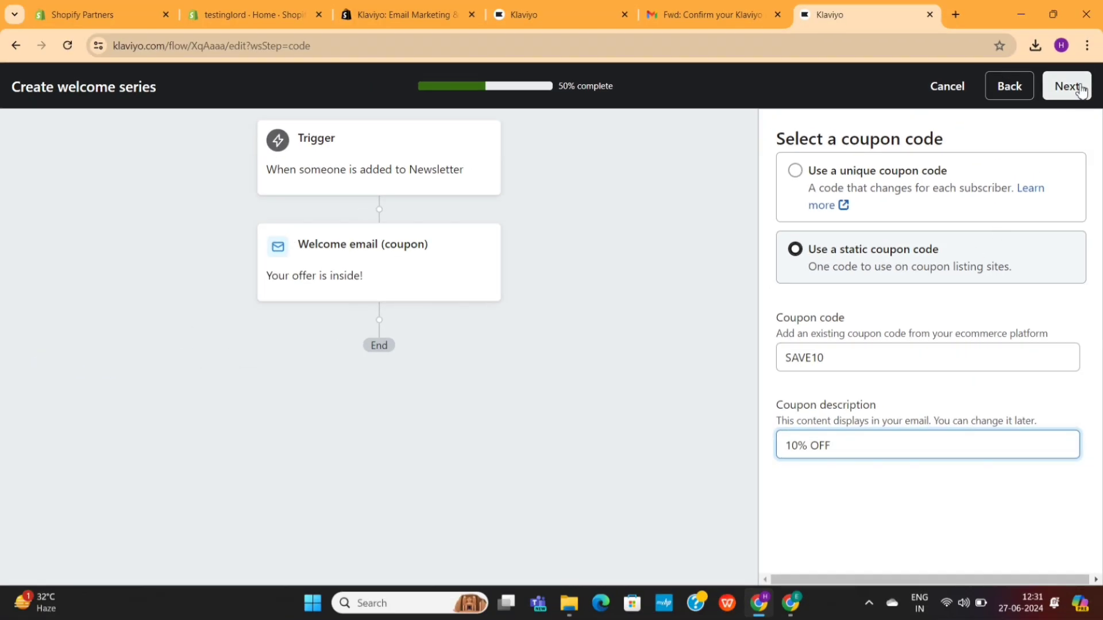
left_click(1072, 87)
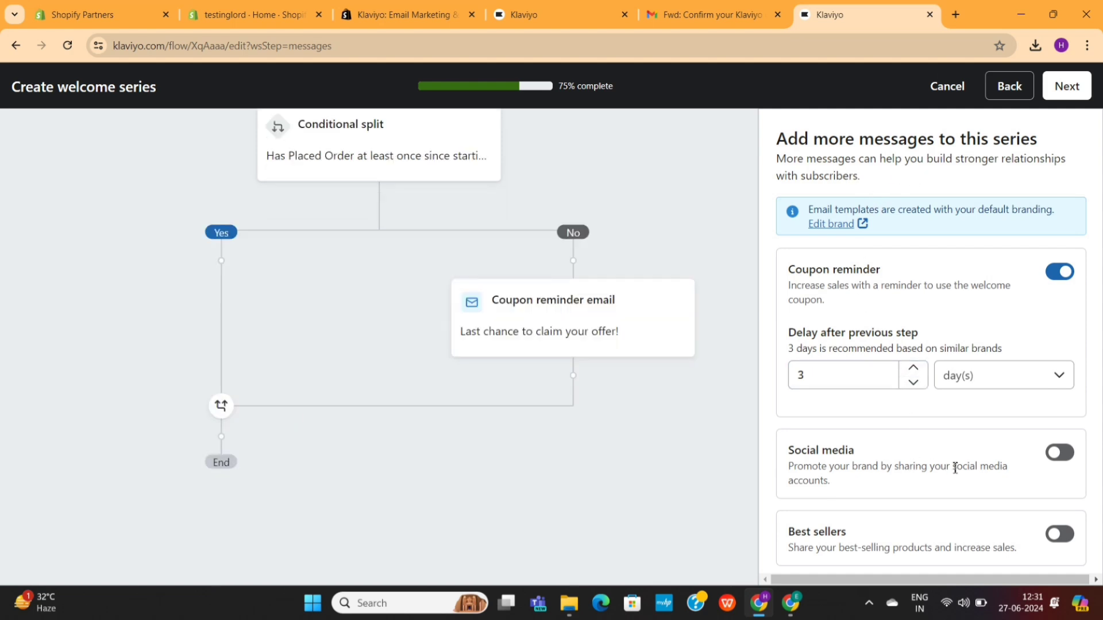
Step: Turn on the Social media and Best sellers emails, then generate the welcome series flow
left_click(1055, 455)
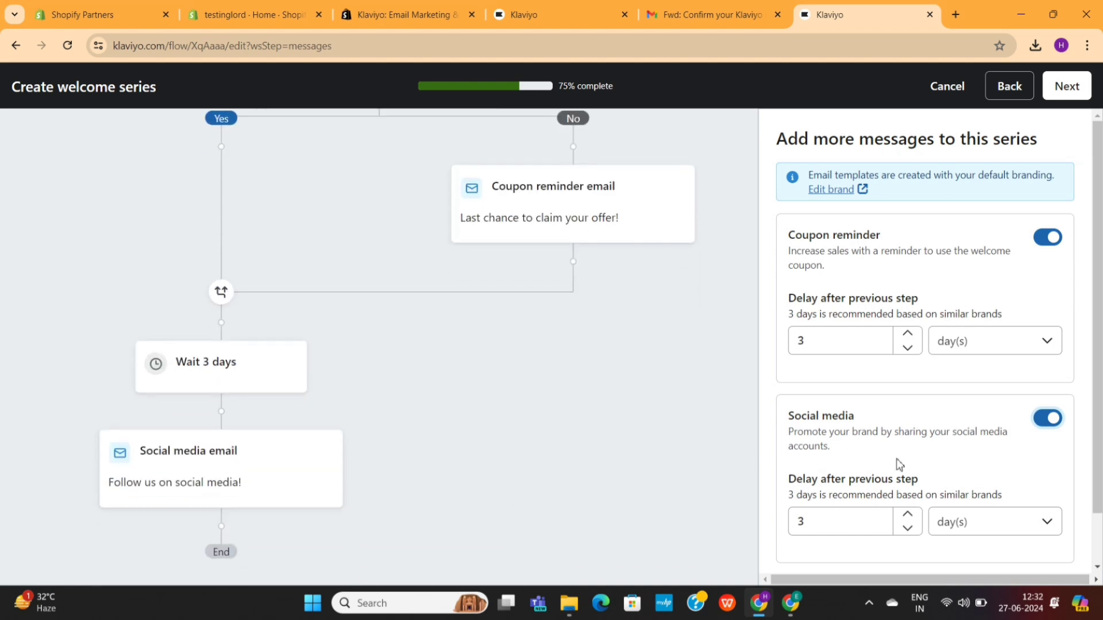
scroll(931, 460, "down", 1)
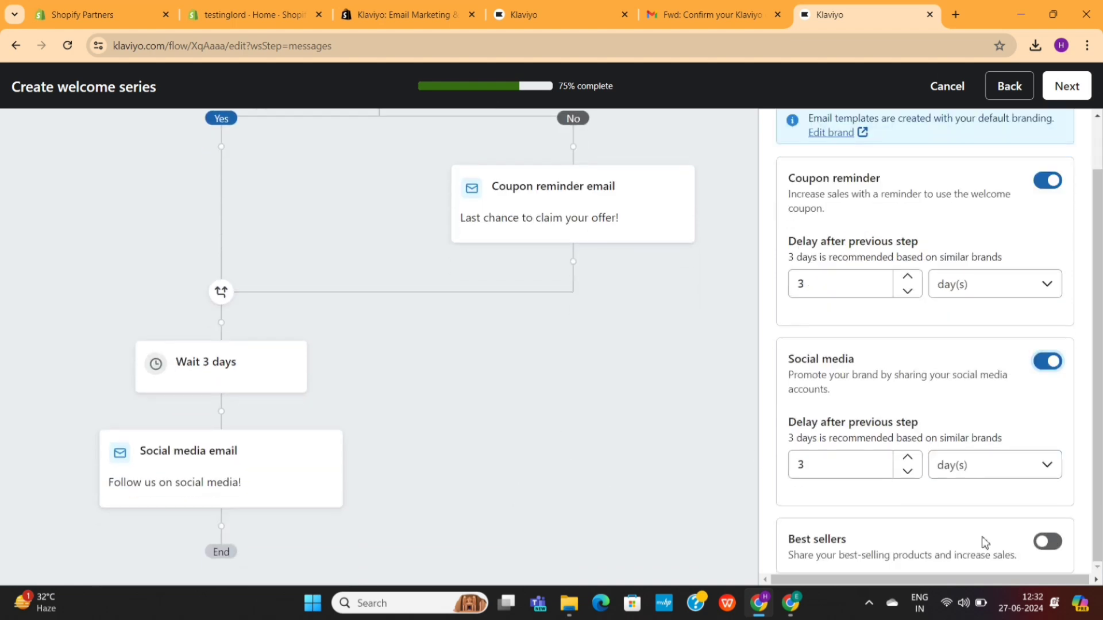
left_click(1043, 542)
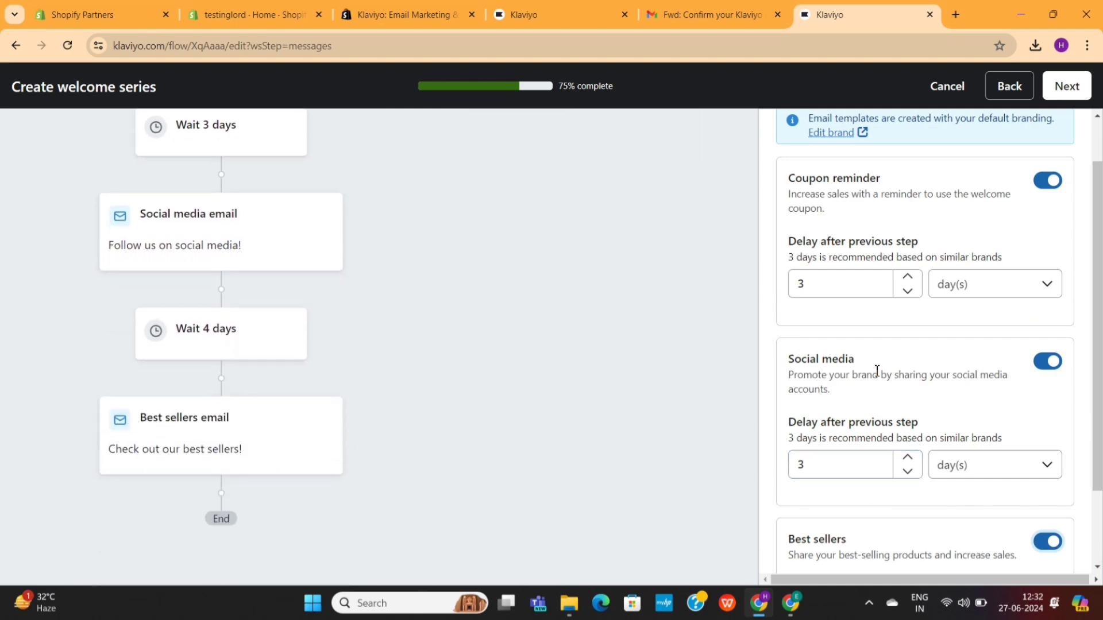
scroll(877, 371, "up", 1)
left_click(1071, 92)
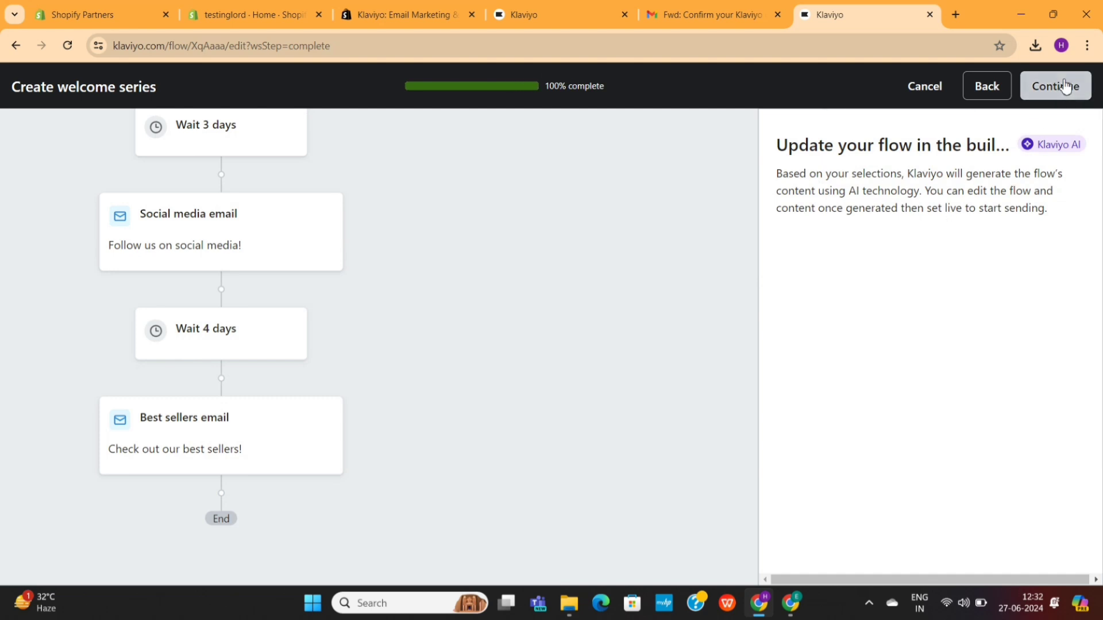
left_click(1066, 85)
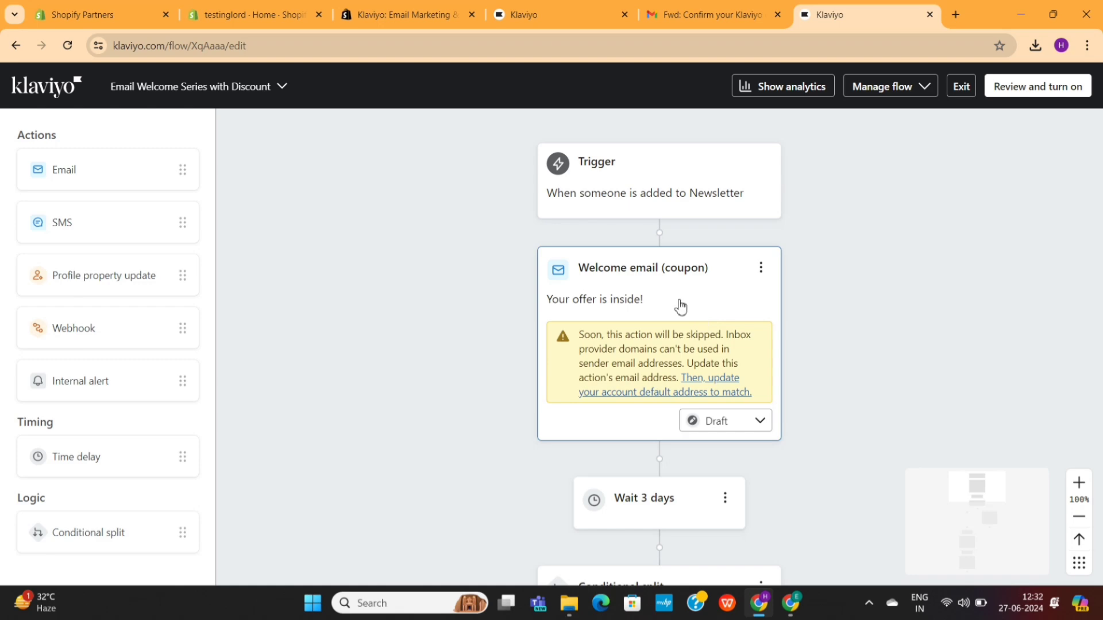
Step: Open the Welcome email (coupon) details and launch its 'Welcome to testinglord' SAVE10 template for editing
left_click(721, 299)
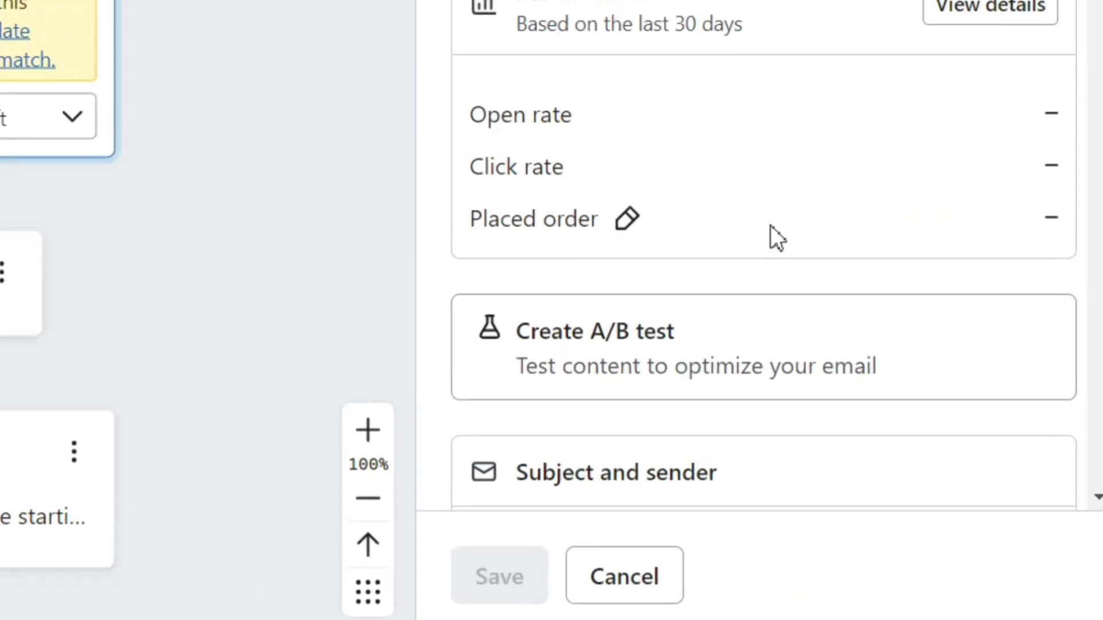
scroll(935, 385, "down", 7)
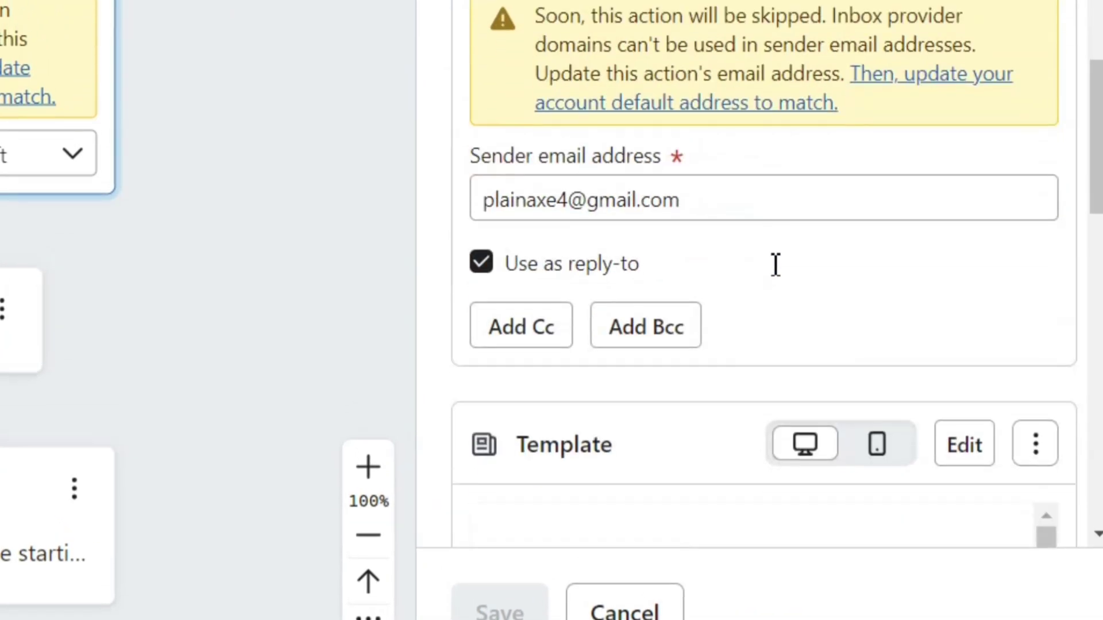
scroll(935, 379, "up", 1)
scroll(771, 282, "down", 4)
scroll(778, 329, "down", 2)
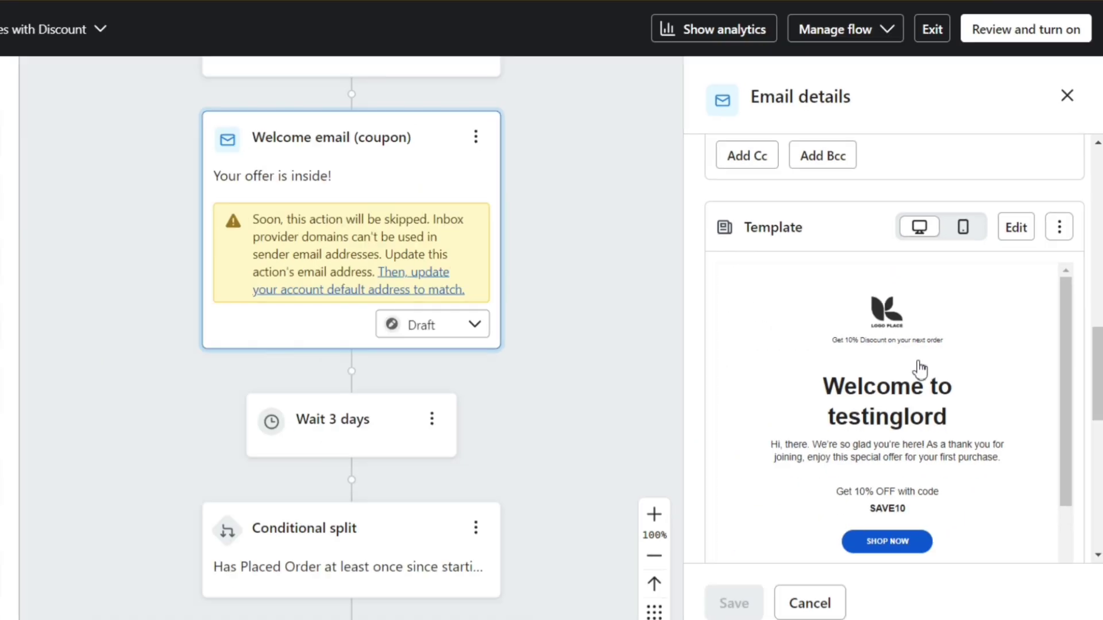
left_click(967, 153)
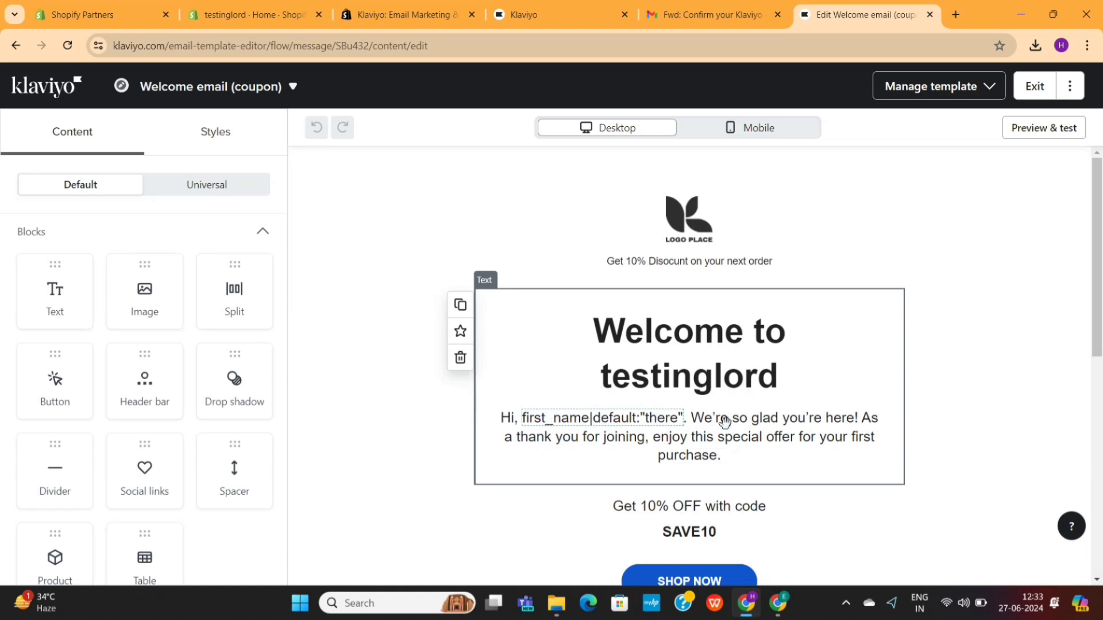
scroll(725, 422, "down", 1)
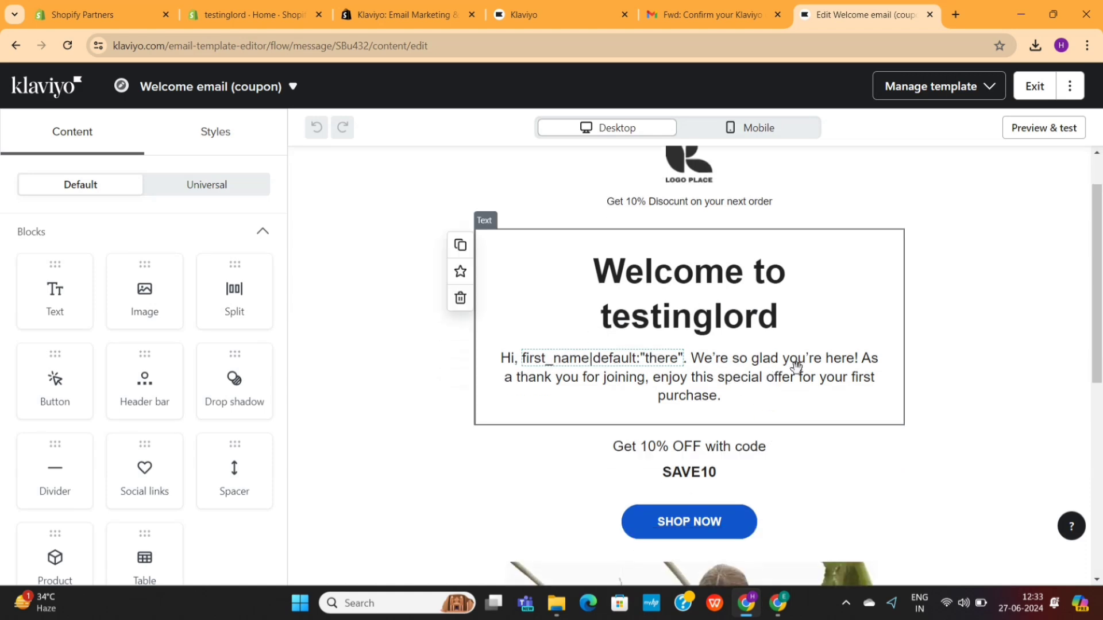
scroll(738, 392, "down", 4)
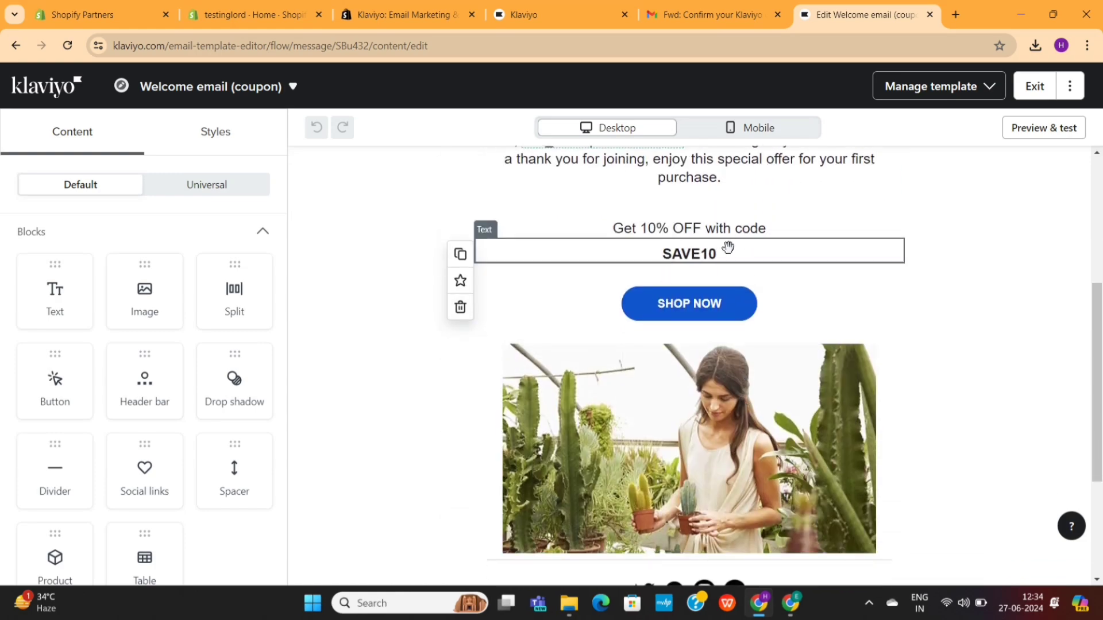
scroll(799, 310, "down", 2)
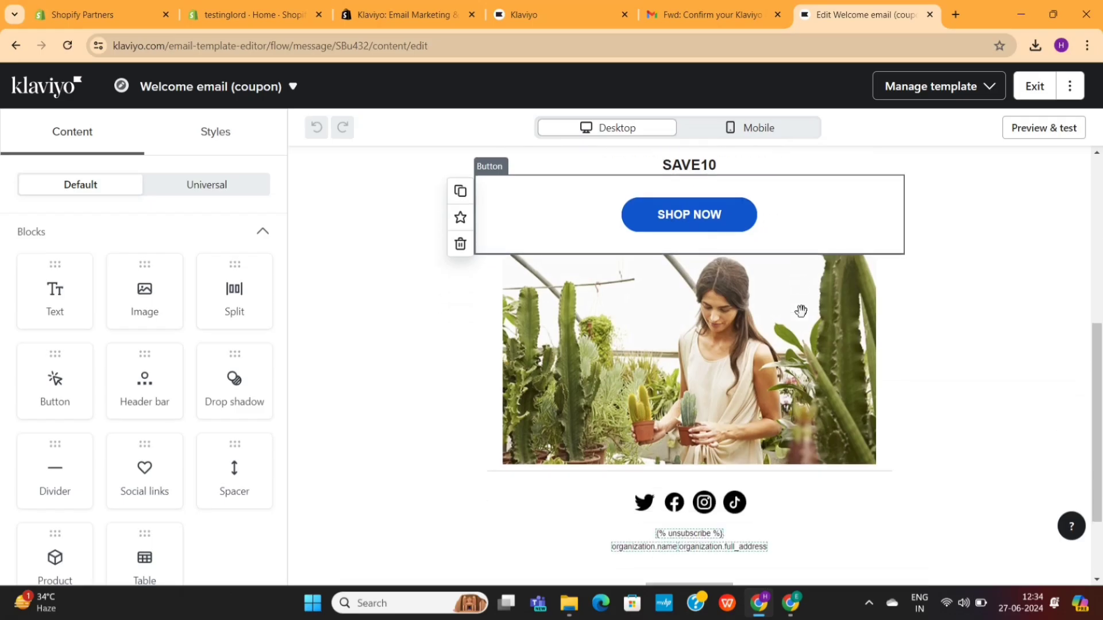
Step: Remove the greenhouse photo from the welcome email's image block
left_click(704, 379)
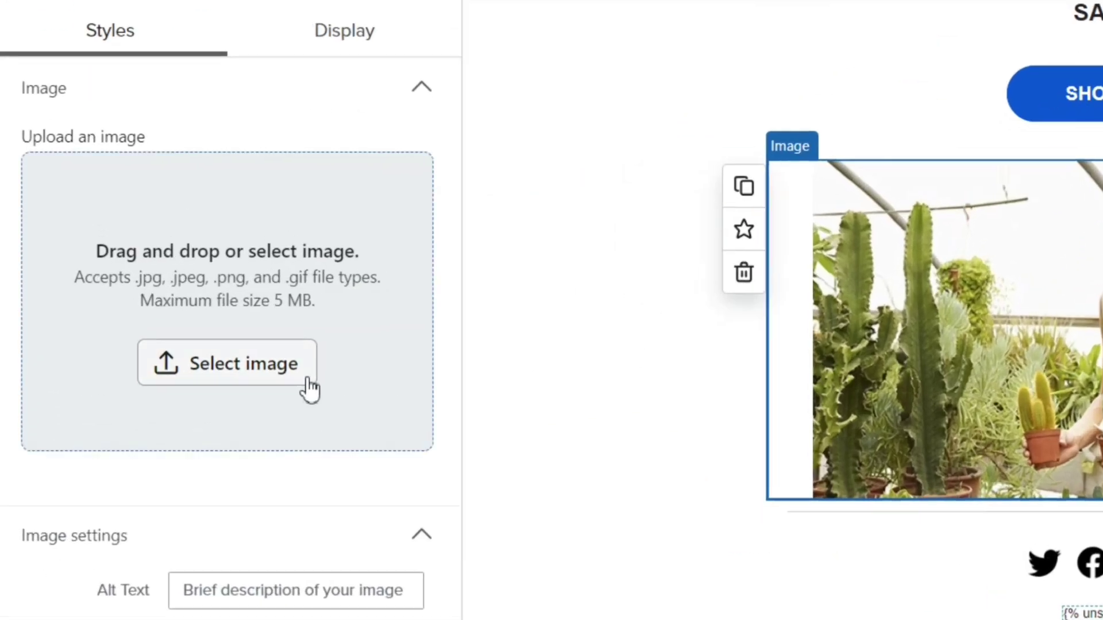
left_click(282, 379)
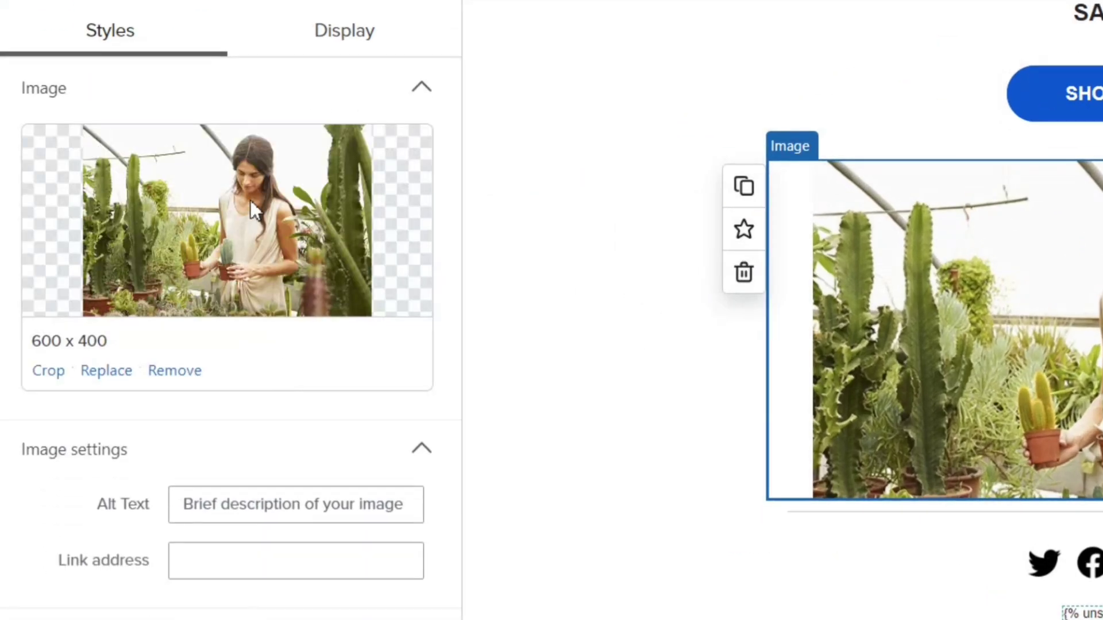
left_click(189, 372)
Step: Browse the upload, product catalog and image library sources, then close without choosing an image
left_click(192, 378)
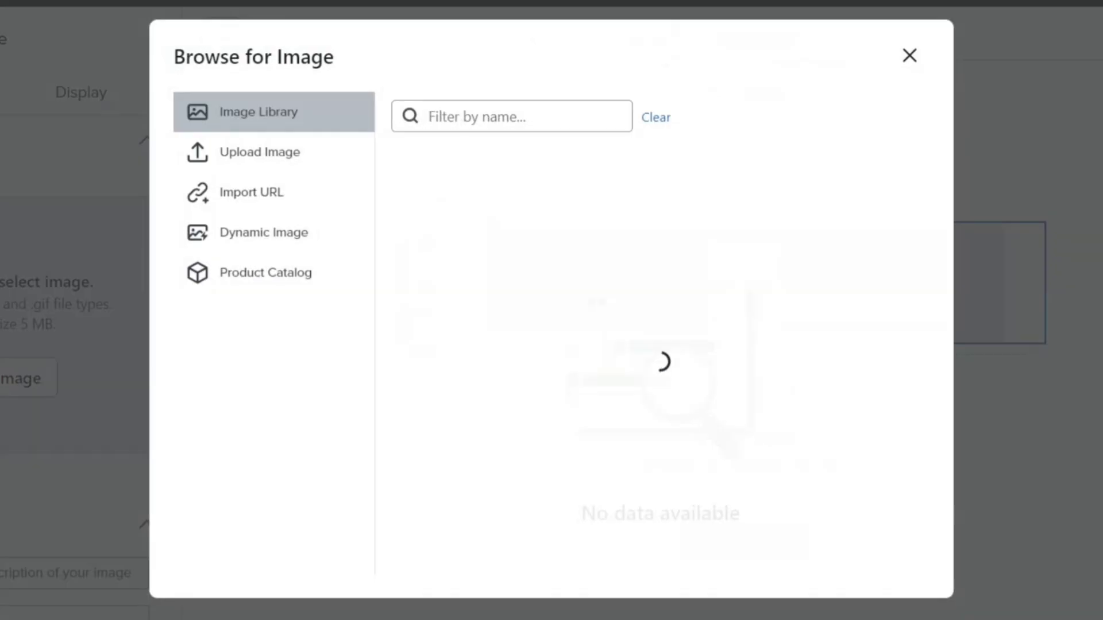
left_click(265, 173)
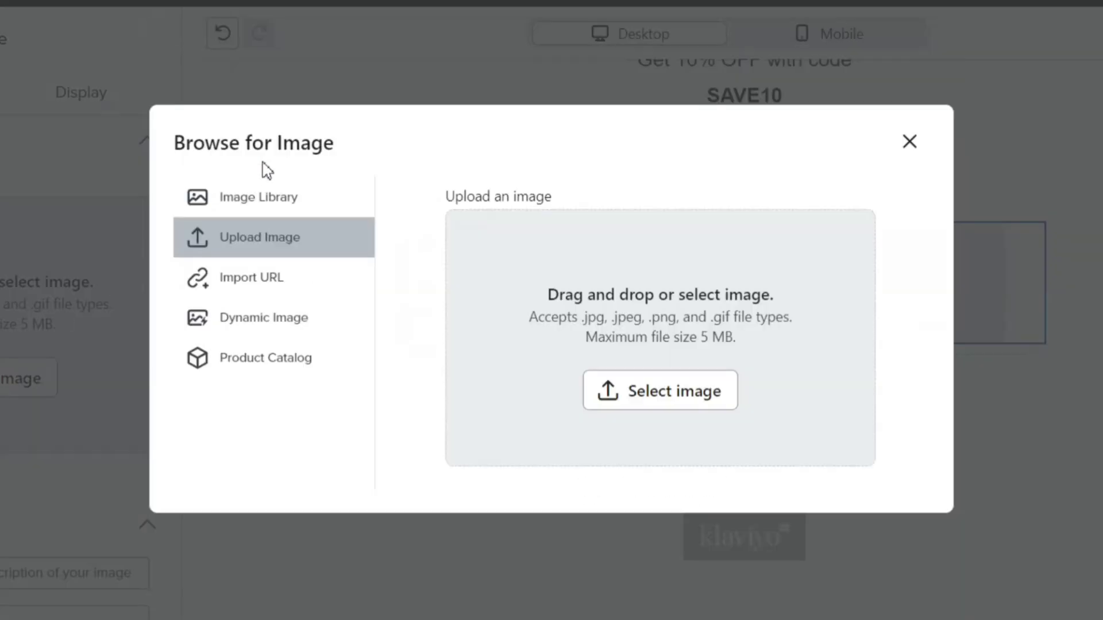
left_click(287, 358)
scroll(649, 473, "down", 3)
scroll(402, 321, "up", 3)
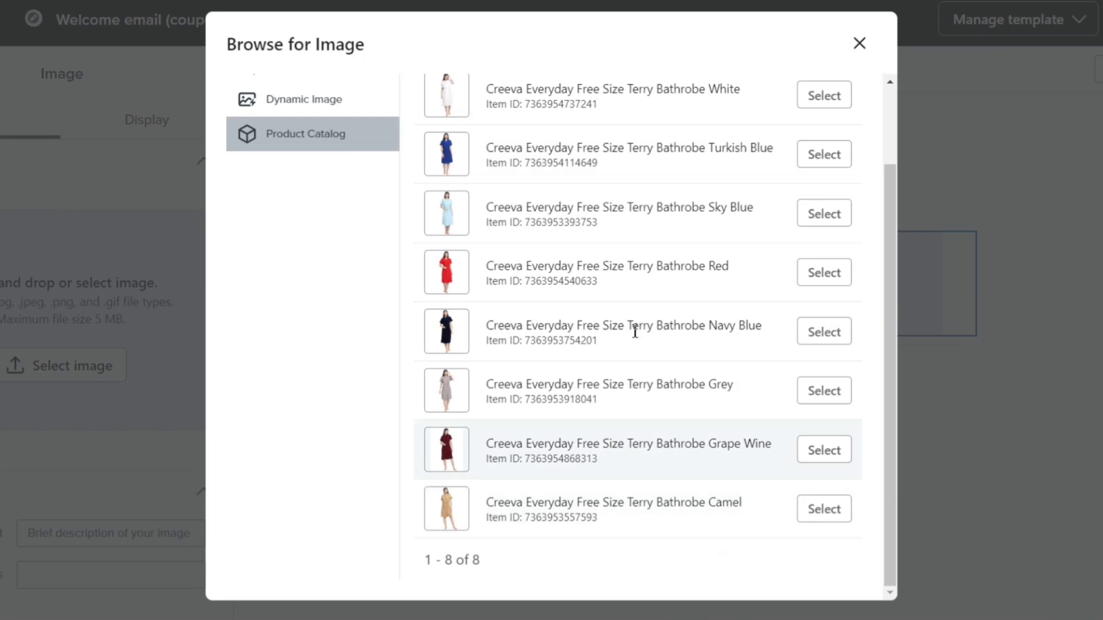
left_click(288, 102)
left_click(858, 111)
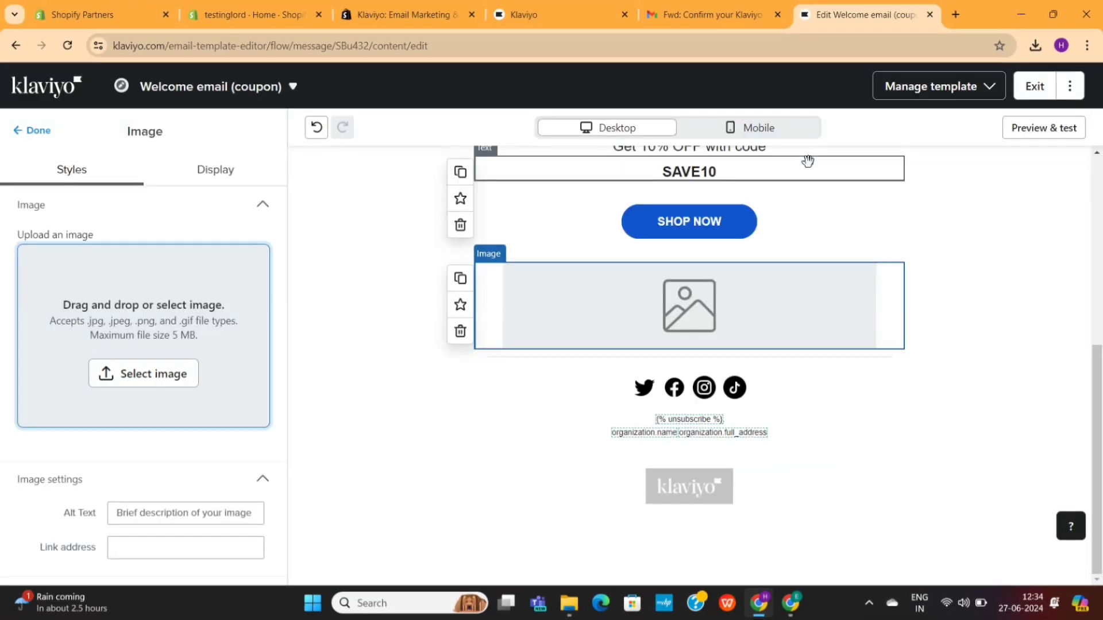
Step: Switch the welcome email preview to mobile width
scroll(209, 436, "down", 3)
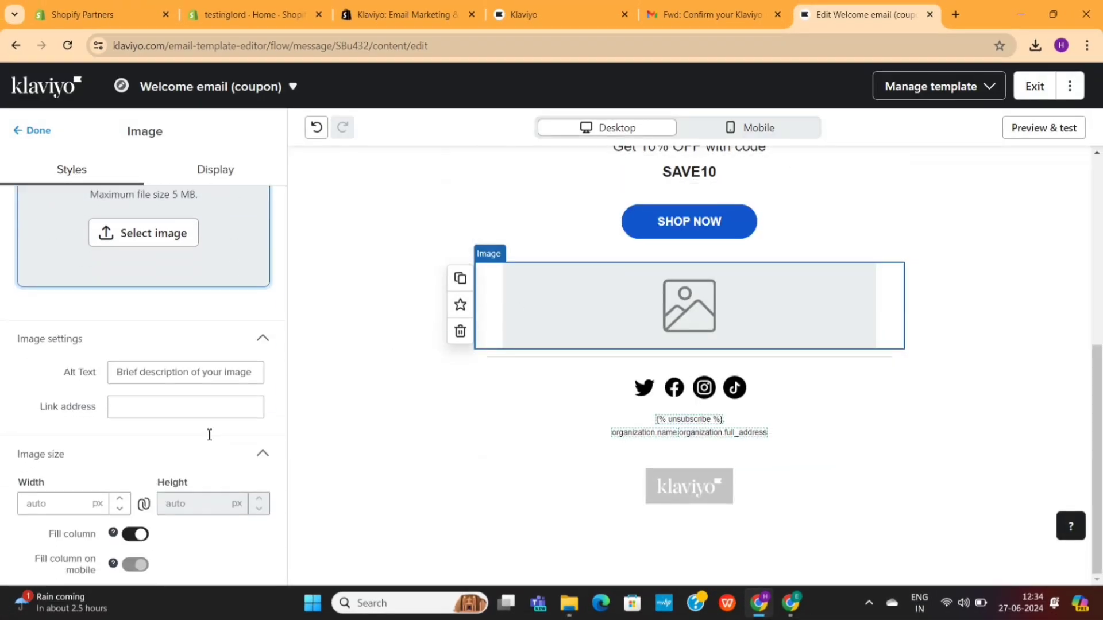
scroll(162, 425, "down", 7)
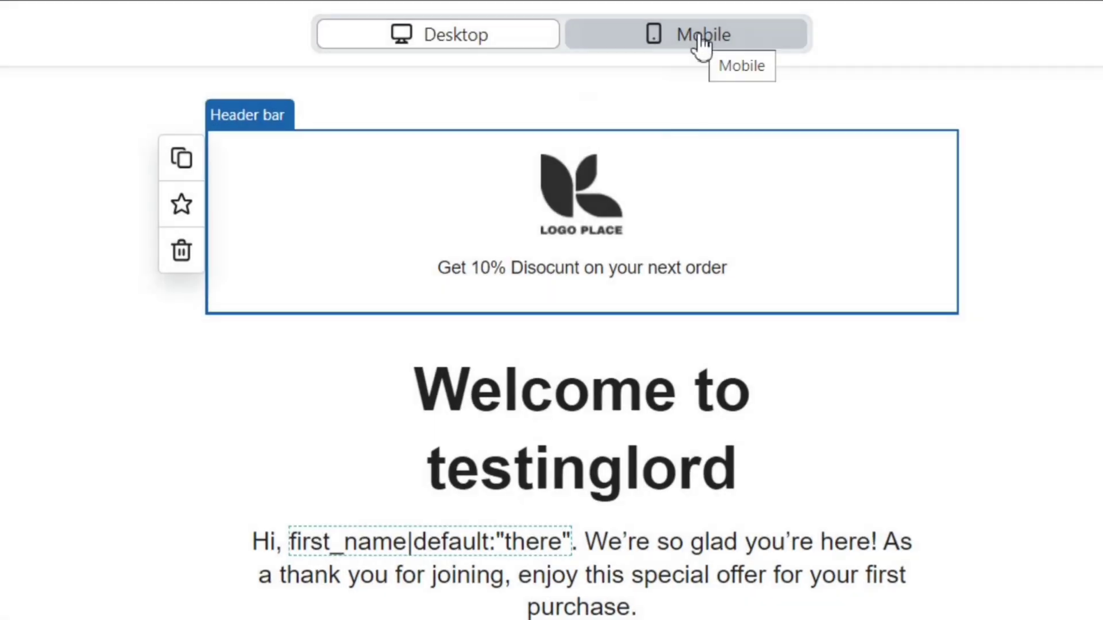
left_click(700, 37)
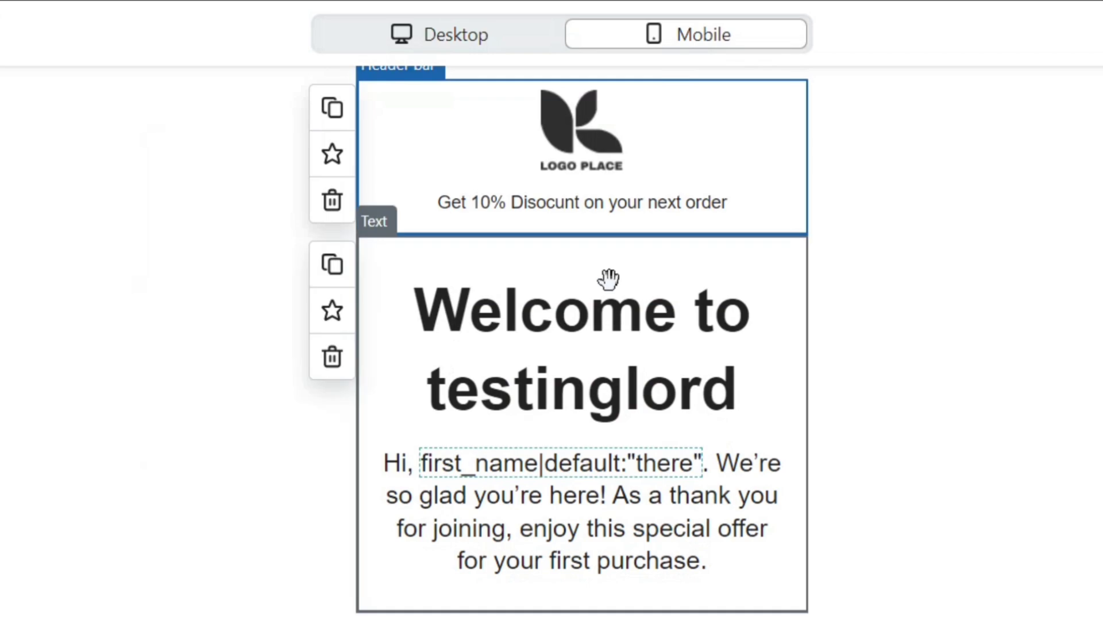
Step: Review the Welcome email (coupon) mobile preview, then exit back to the Email Welcome Series with Discount flow
scroll(600, 389, "down", 10)
scroll(607, 390, "up", 3)
scroll(599, 391, "up", 8)
scroll(598, 387, "down", 4)
scroll(598, 387, "up", 4)
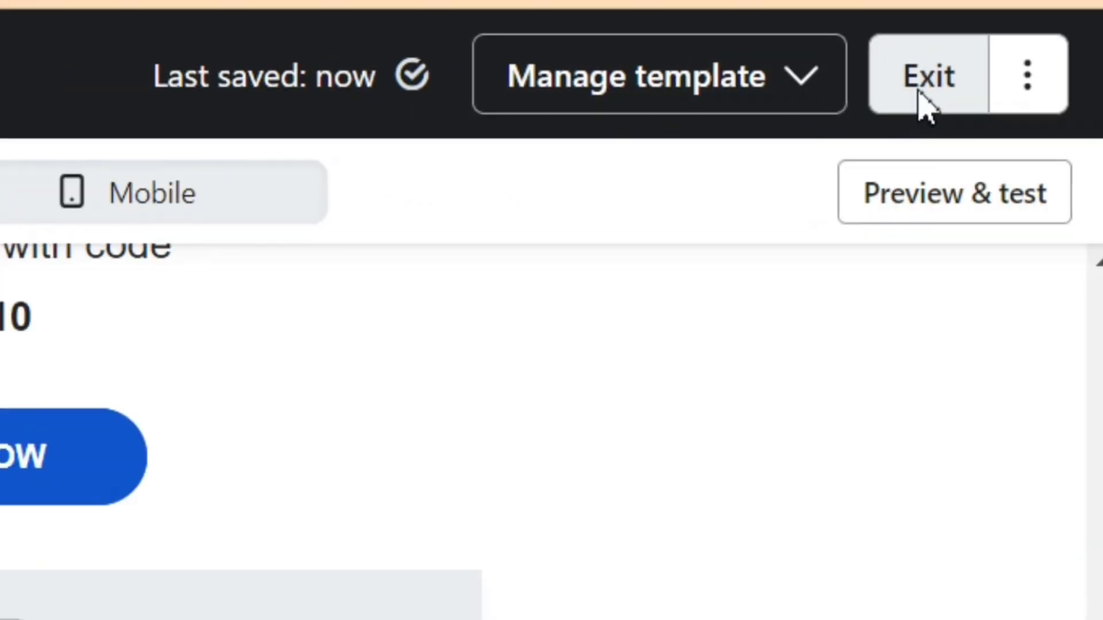
left_click(922, 106)
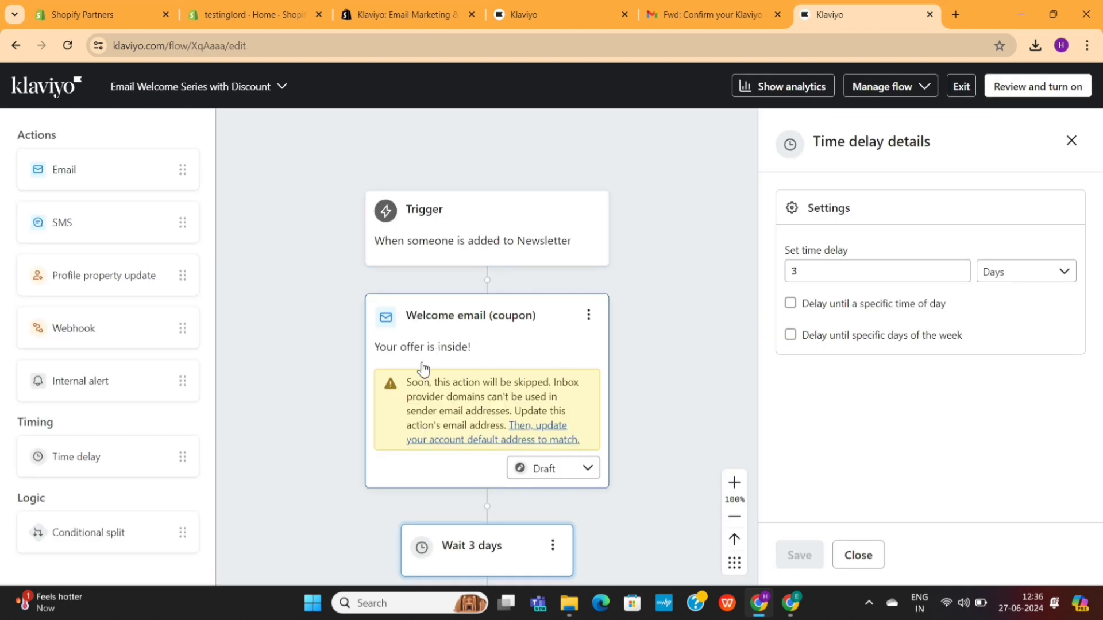
Step: Change the Welcome email (coupon) status from Draft to Live and dismiss the congrats notice
scroll(549, 454, "down", 3)
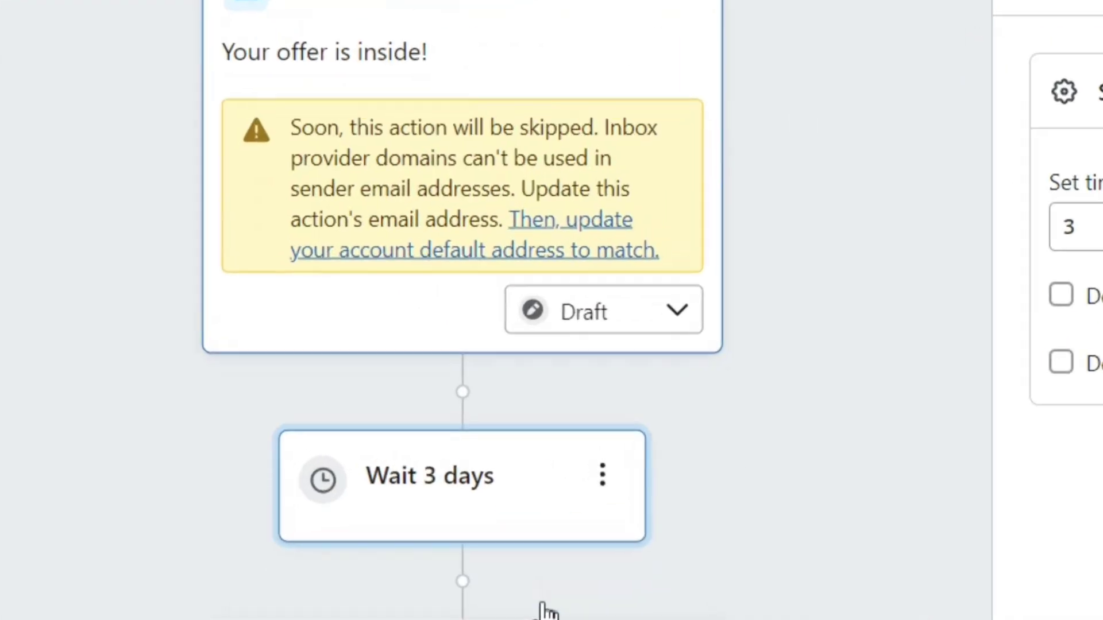
left_click(633, 332)
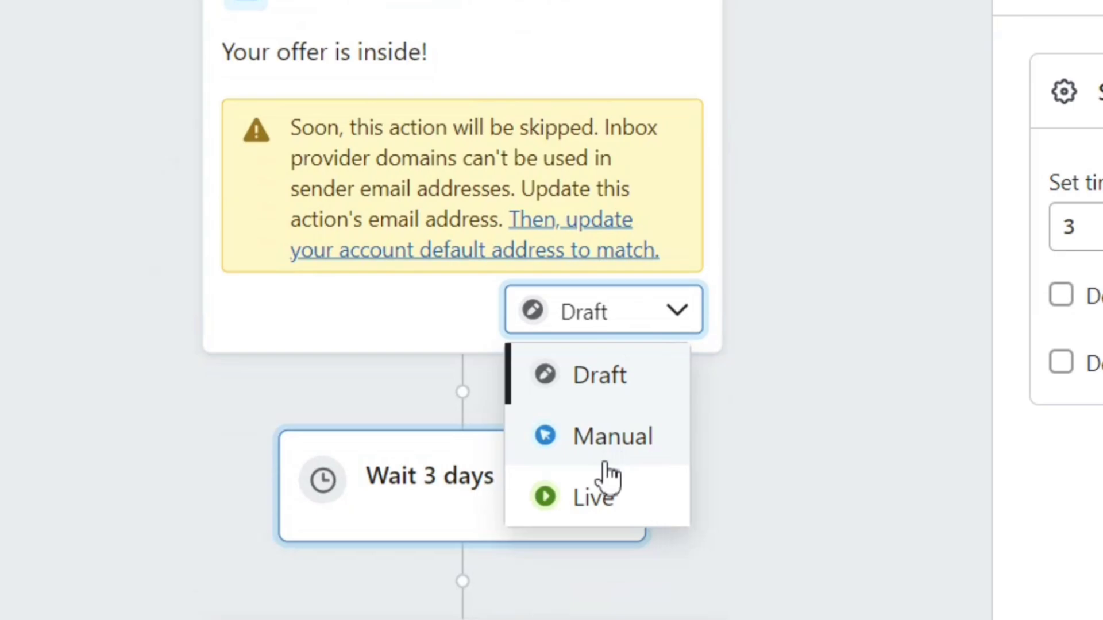
left_click(600, 500)
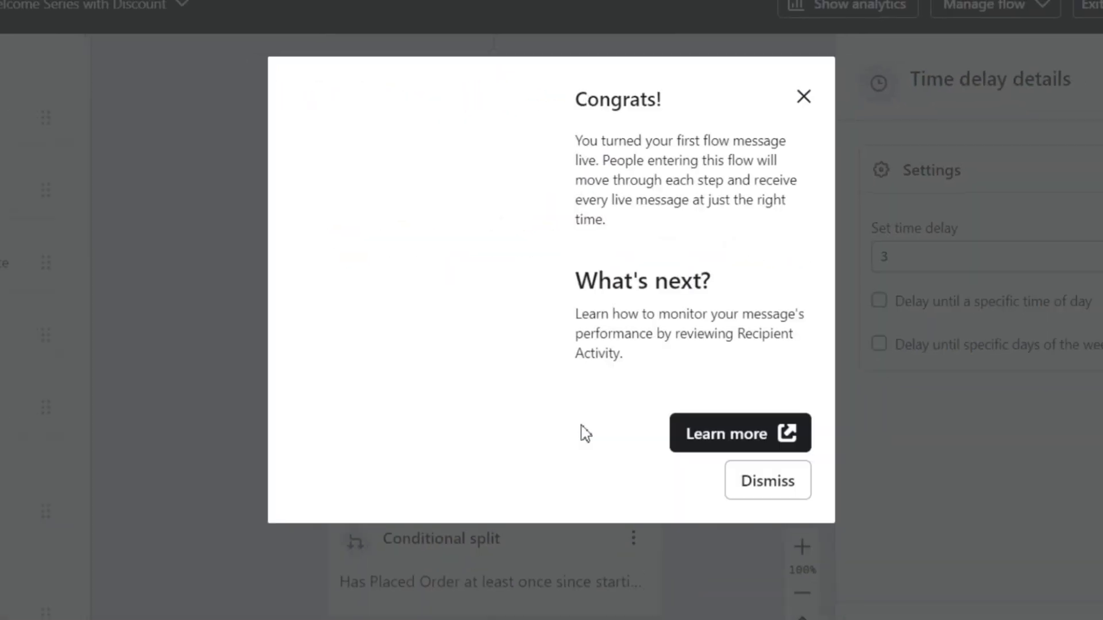
key("Escape")
left_click(488, 400)
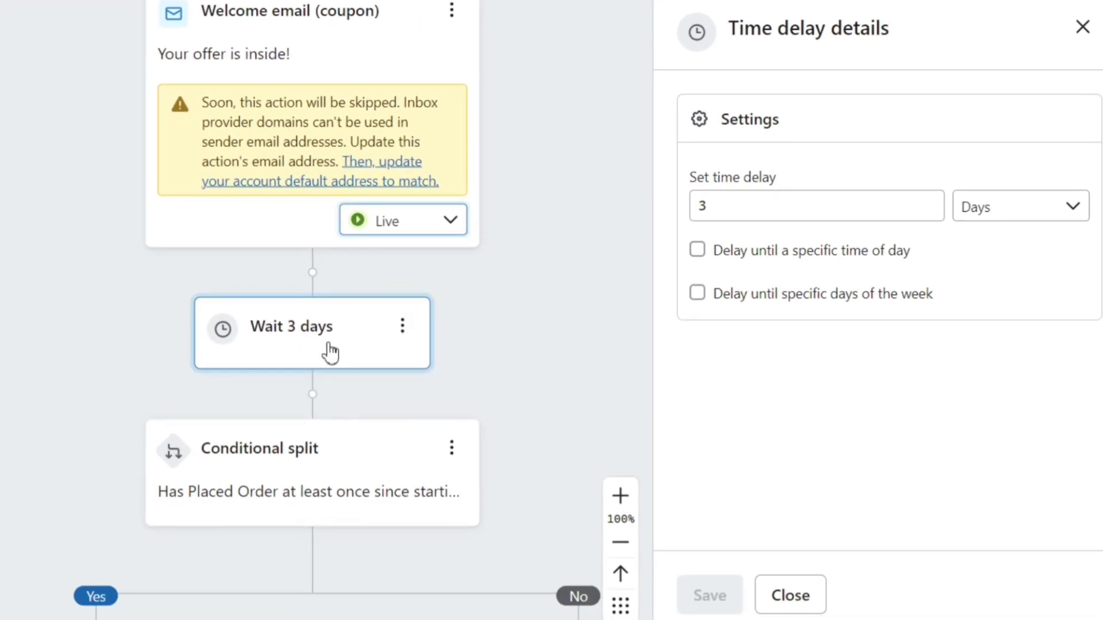
Step: Change the wait after the welcome email from 3 to 2 days, save, and view the Conditional split
left_click(727, 211)
left_click_drag(727, 211, 675, 210)
type("2")
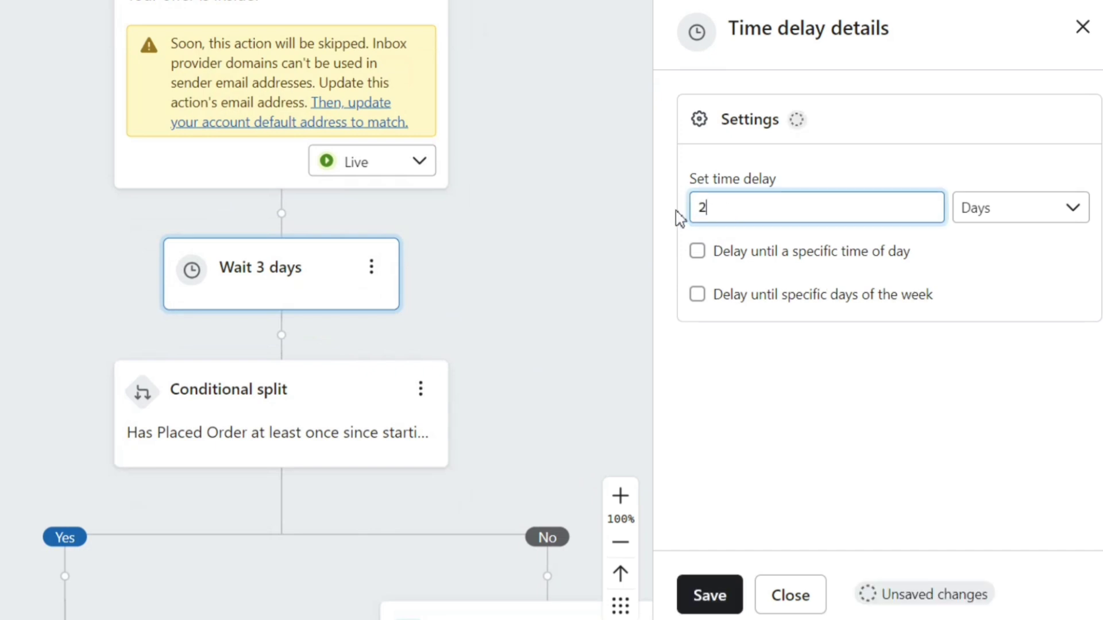
left_click(710, 597)
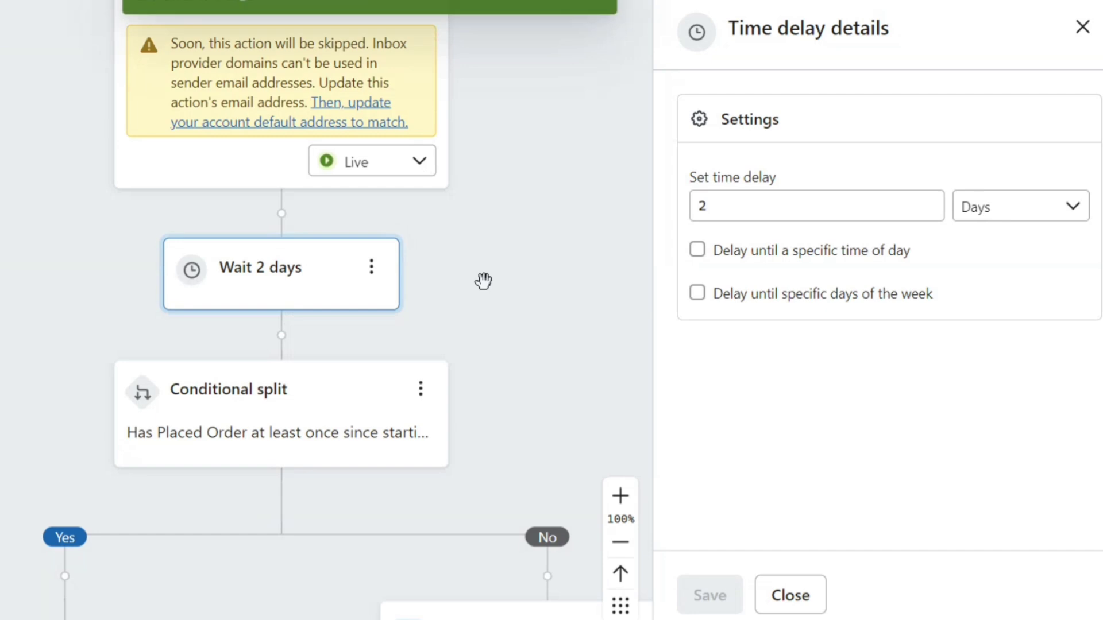
scroll(436, 346, "down", 3)
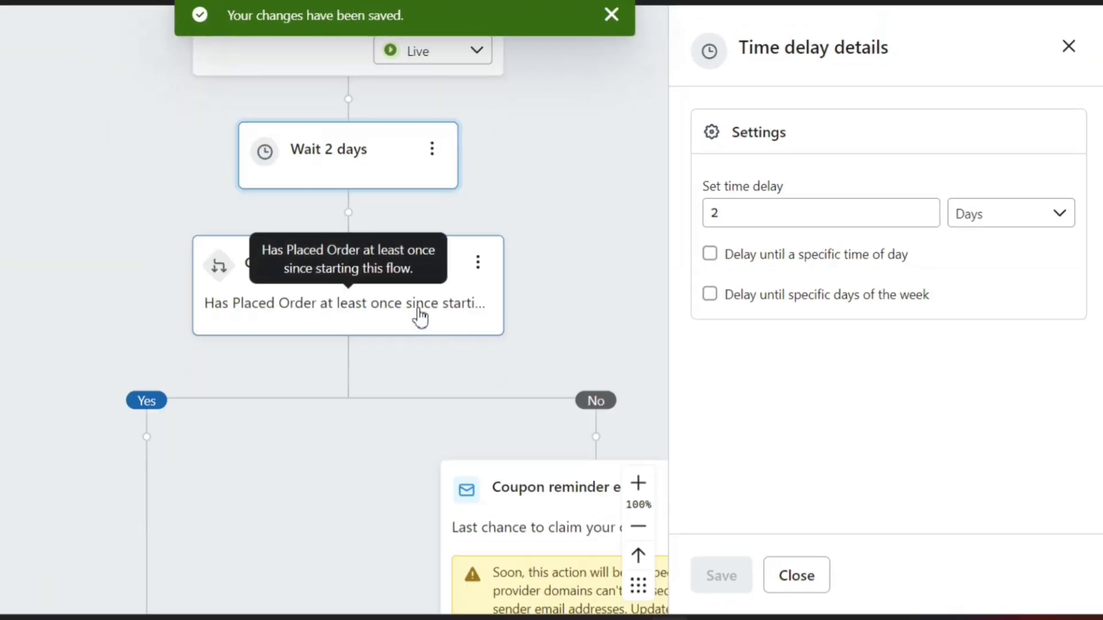
left_click(420, 316)
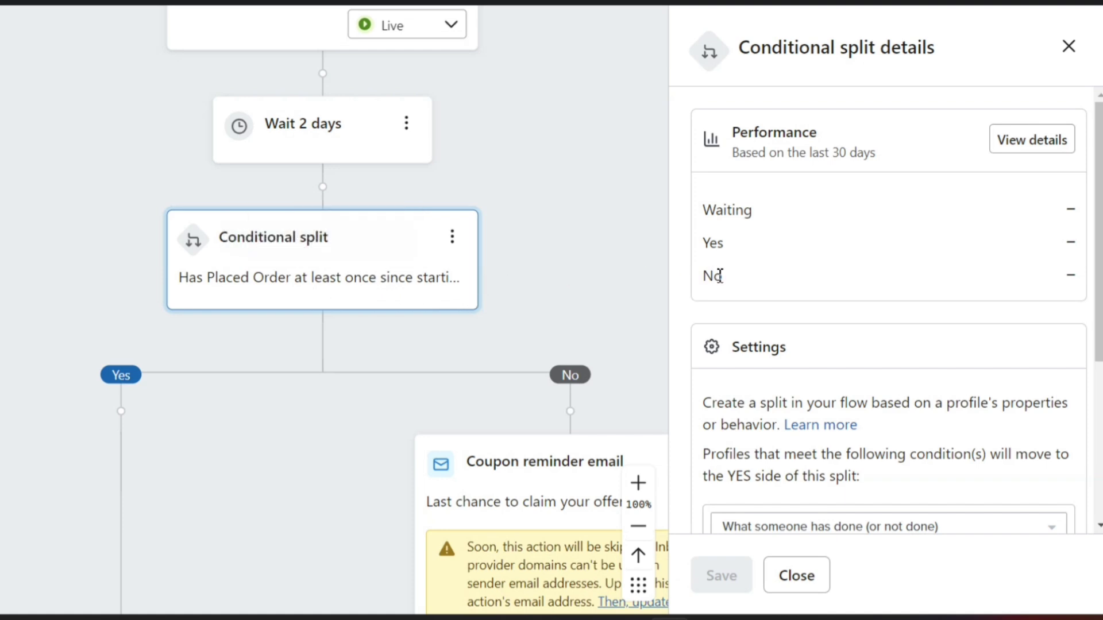
Step: Scroll past Wait 2 days, close the Conditional split panel, and reveal the Coupon reminder email card
scroll(514, 279, "down", 1)
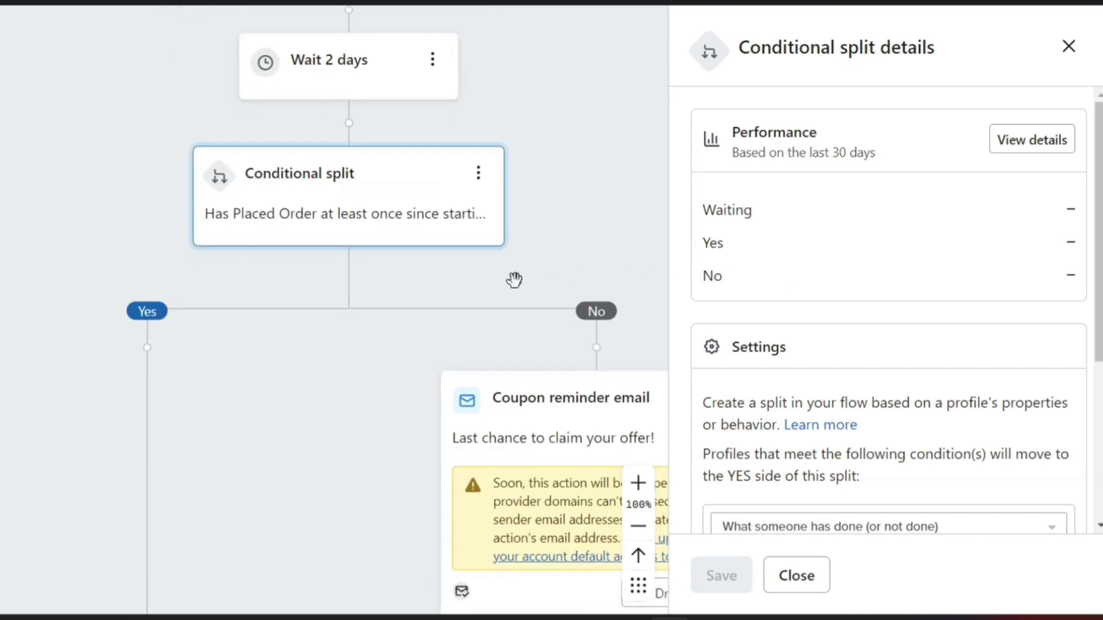
scroll(515, 280, "down", 2)
scroll(514, 280, "down", 2)
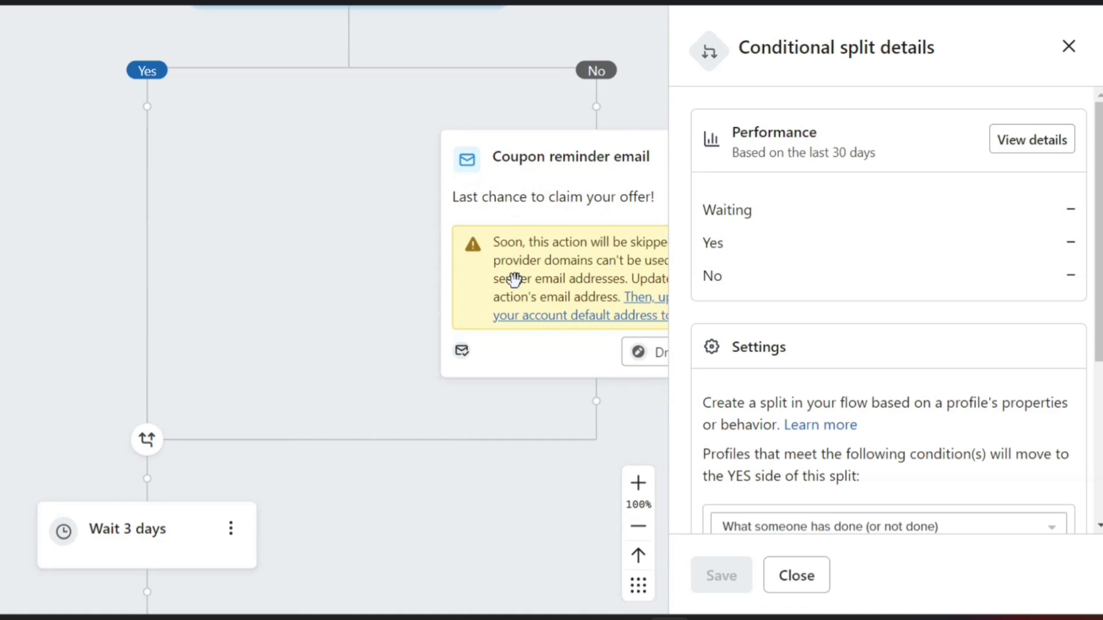
scroll(514, 280, "up", 2)
scroll(515, 280, "up", 5)
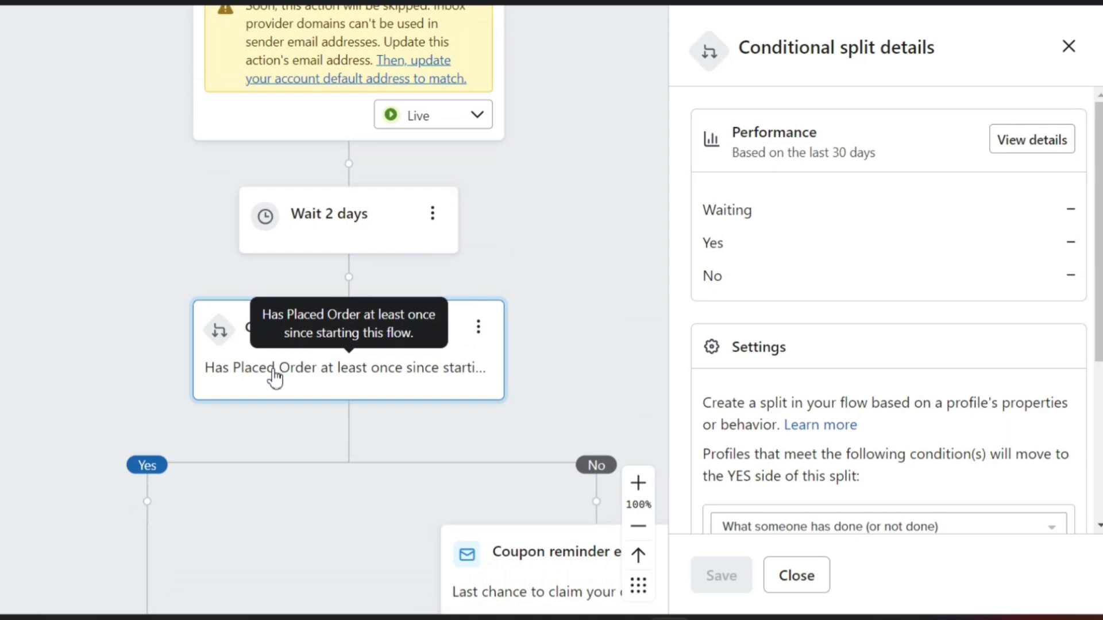
scroll(319, 370, "down", 2)
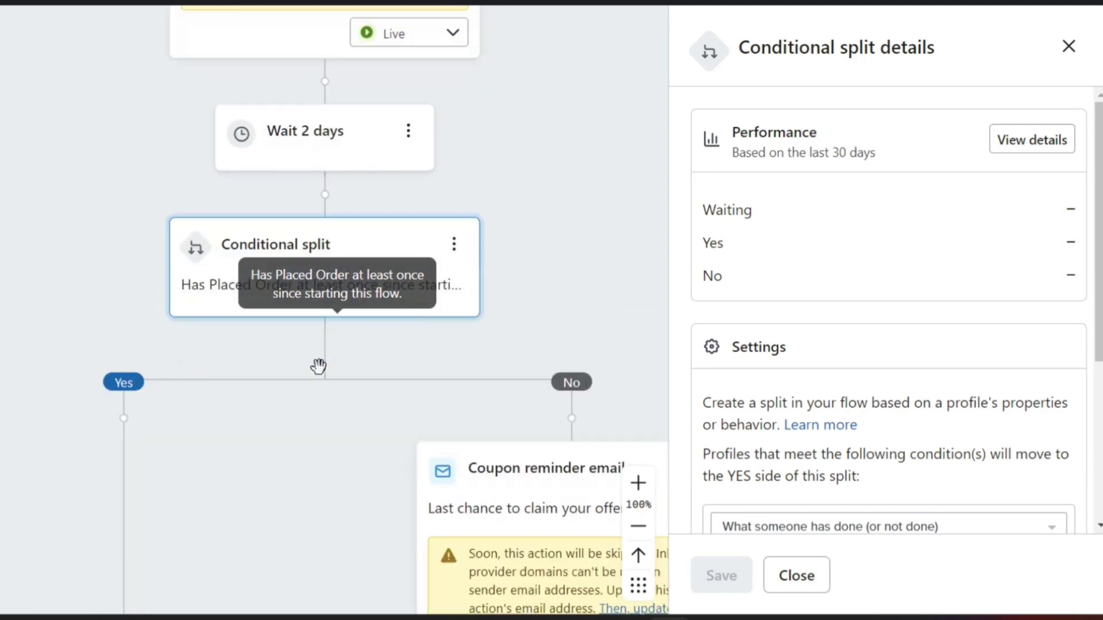
scroll(840, 396, "down", 5)
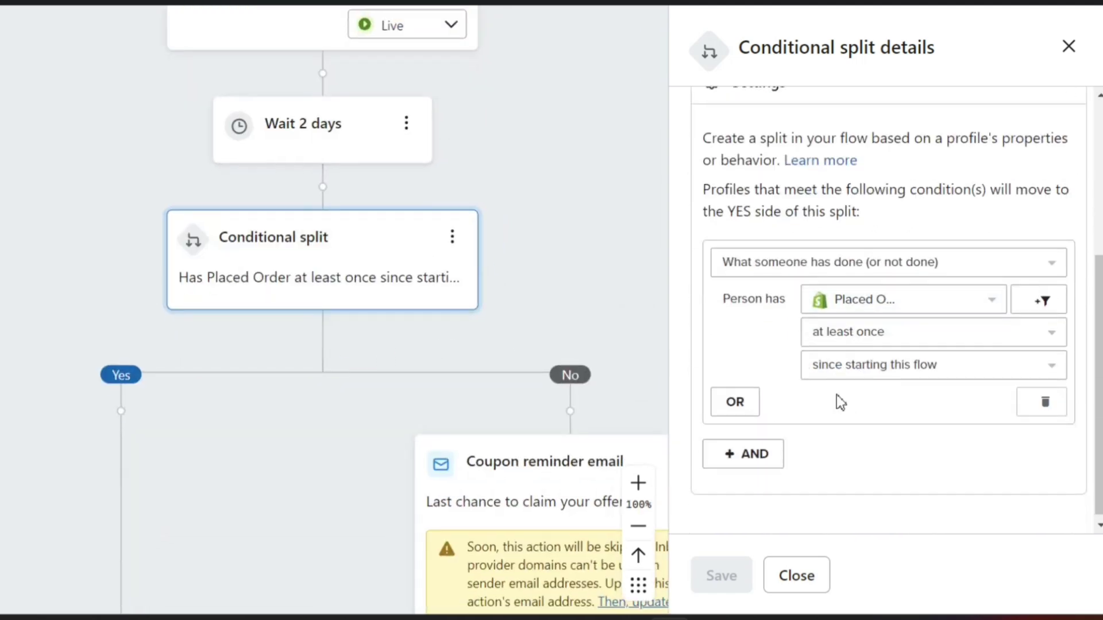
scroll(874, 405, "down", 1)
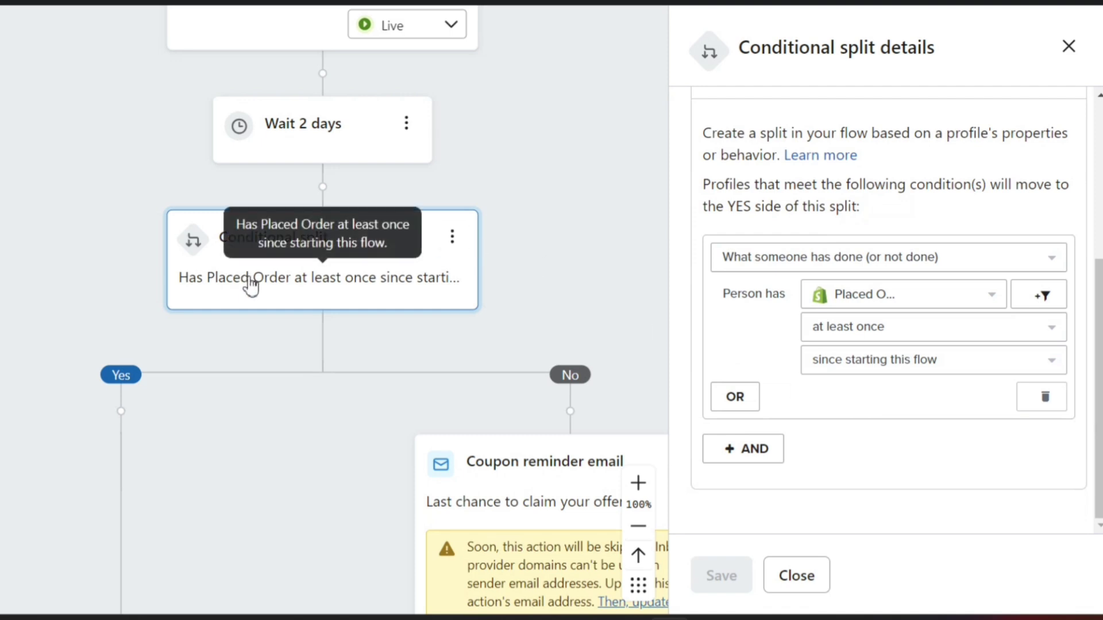
left_click(1067, 46)
scroll(413, 278, "down", 3)
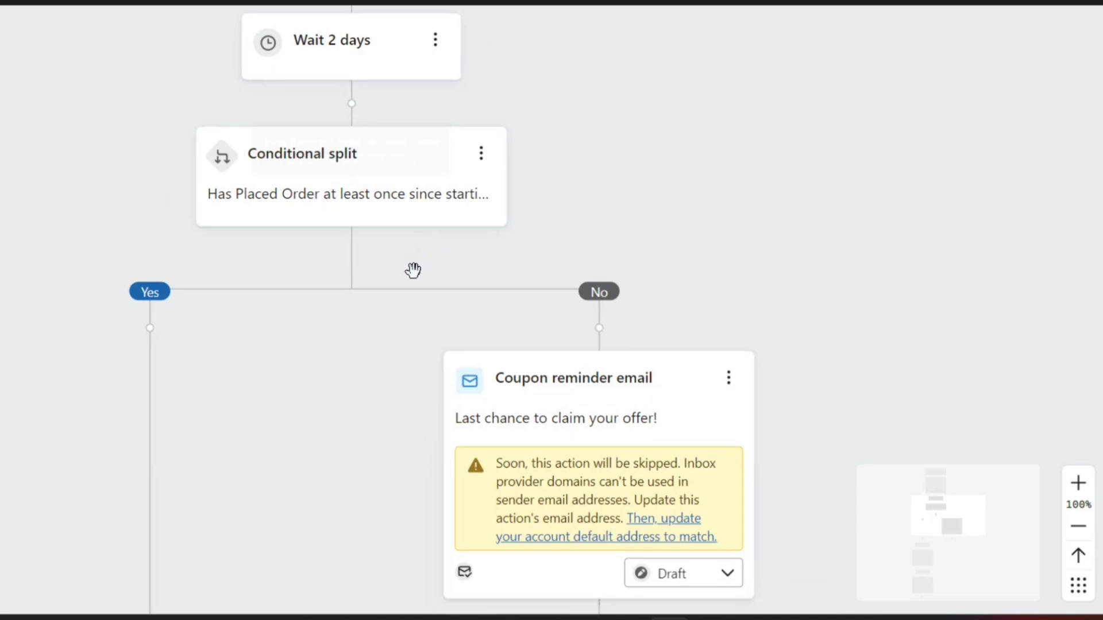
scroll(445, 167, "down", 3)
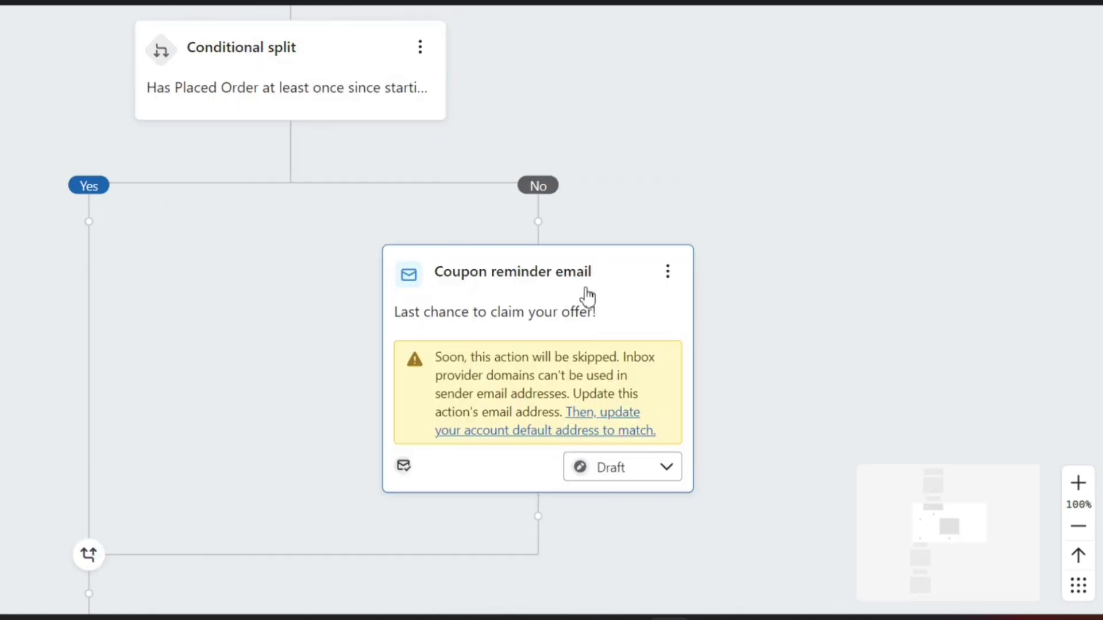
Step: Open the Coupon reminder email and scroll its 'Your discount is waiting!' SAVE10 preview down to Settings
left_click(585, 293)
scroll(801, 367, "down", 3)
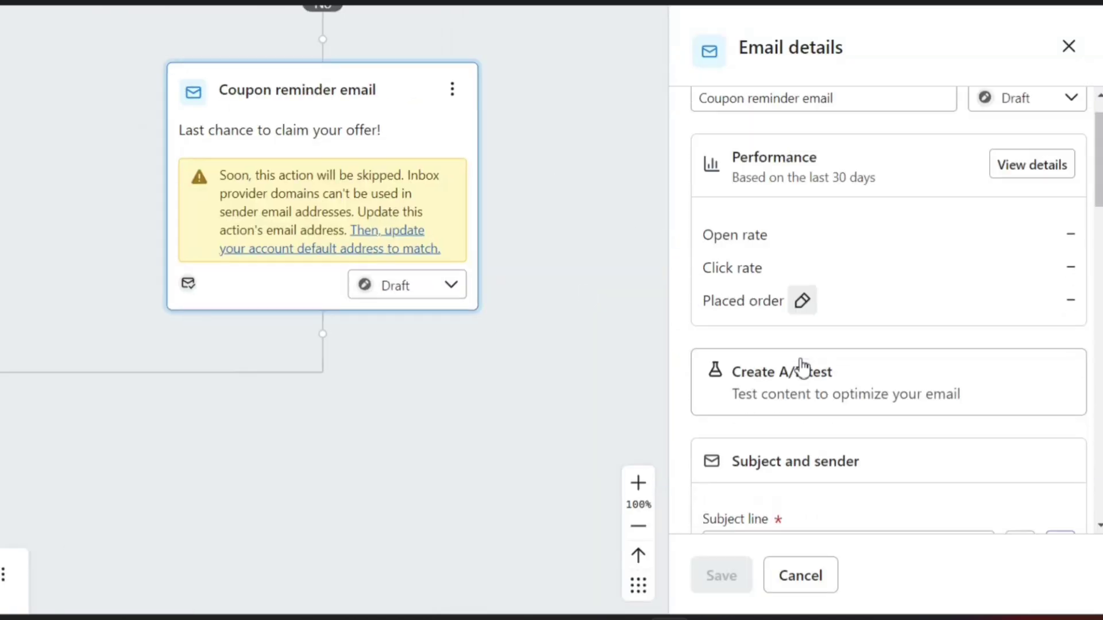
scroll(803, 366, "down", 10)
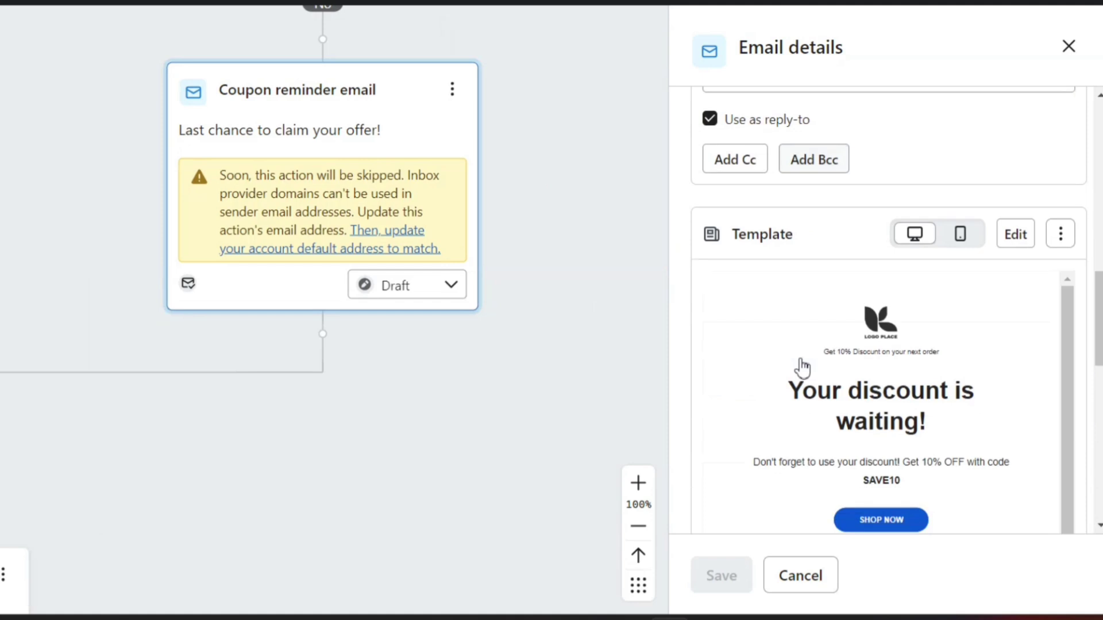
scroll(887, 390, "down", 3)
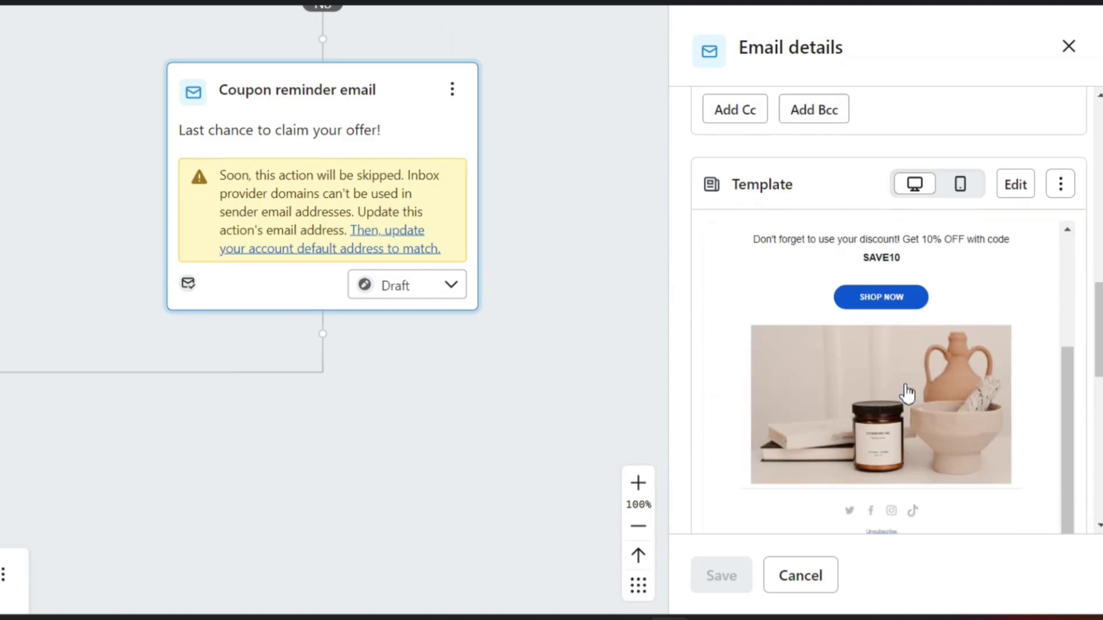
scroll(908, 394, "up", 2)
scroll(891, 398, "down", 2)
scroll(862, 409, "down", 2)
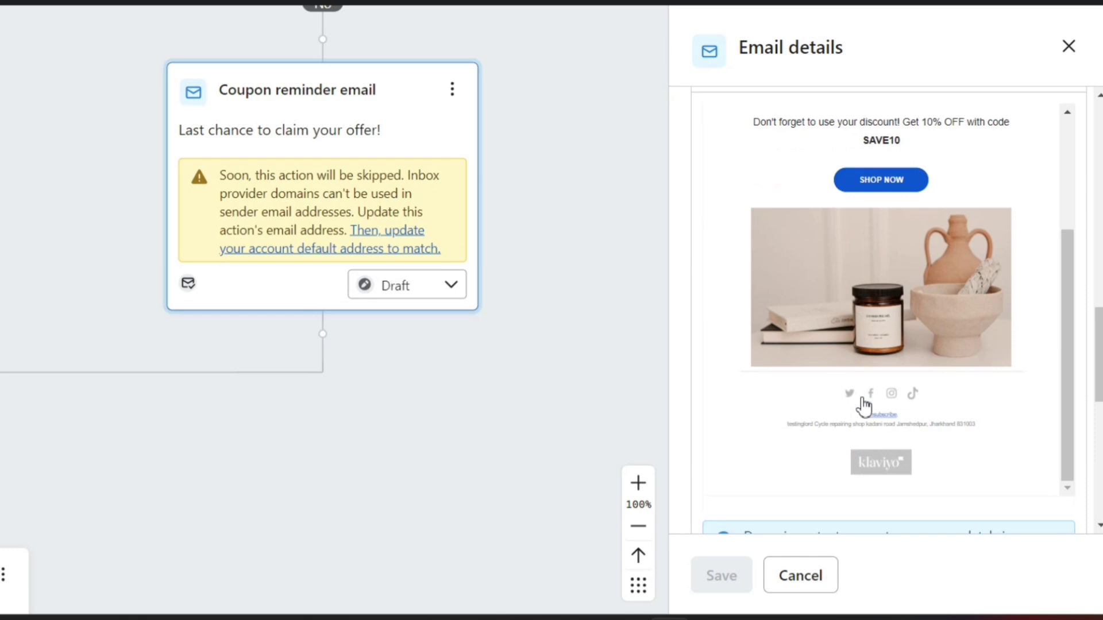
scroll(864, 406, "down", 8)
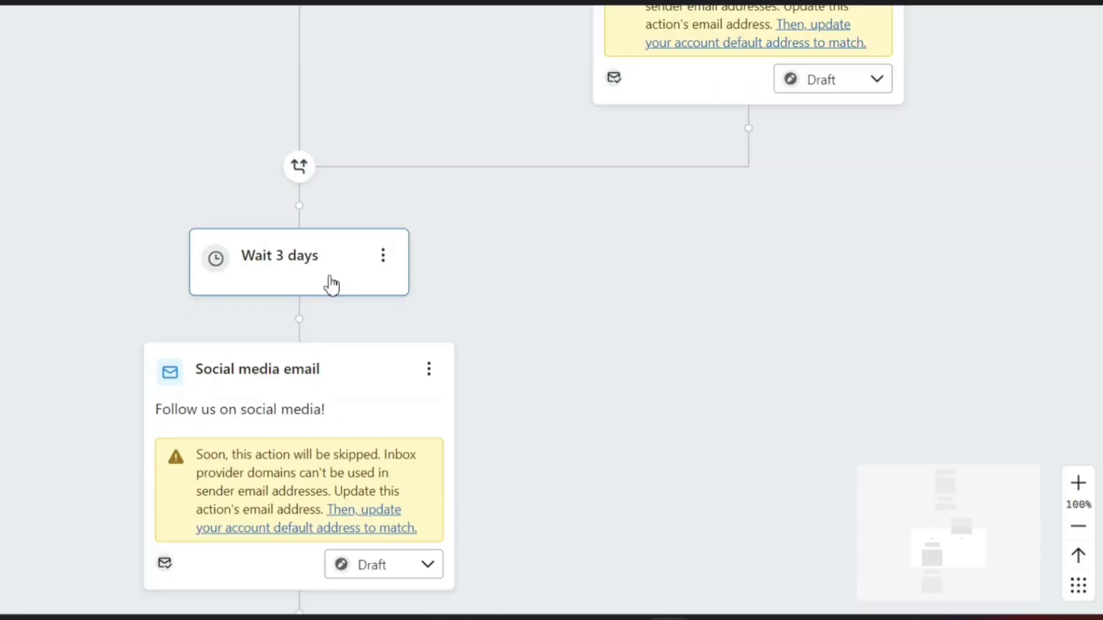
Step: Inspect the Wait 3 days step, then scroll through the Social media email's template and settings
left_click(332, 286)
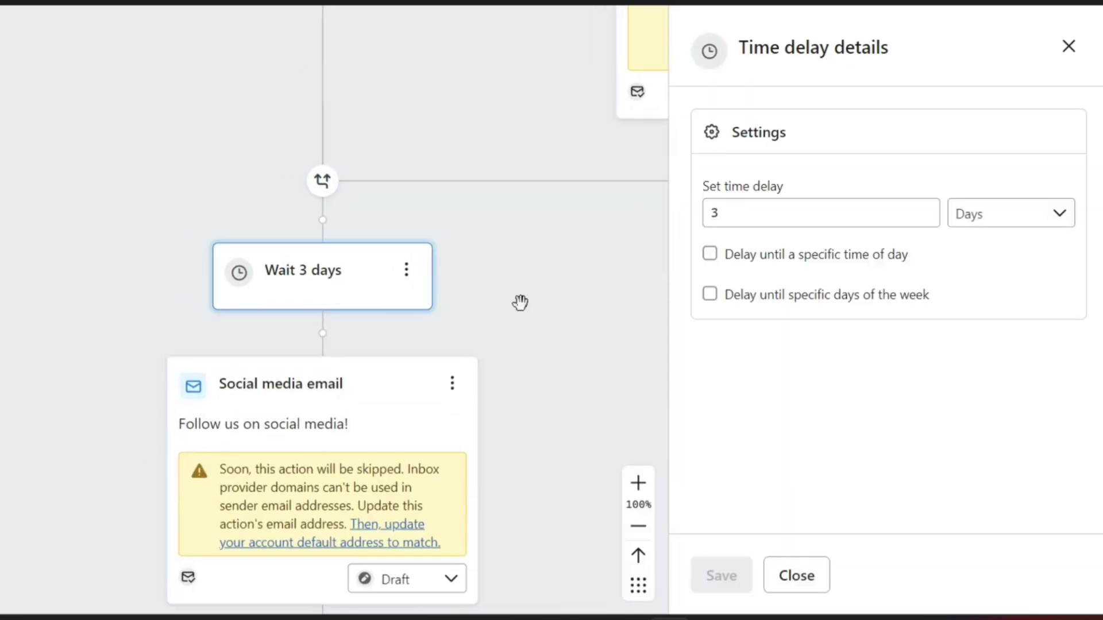
scroll(535, 305, "down", 2)
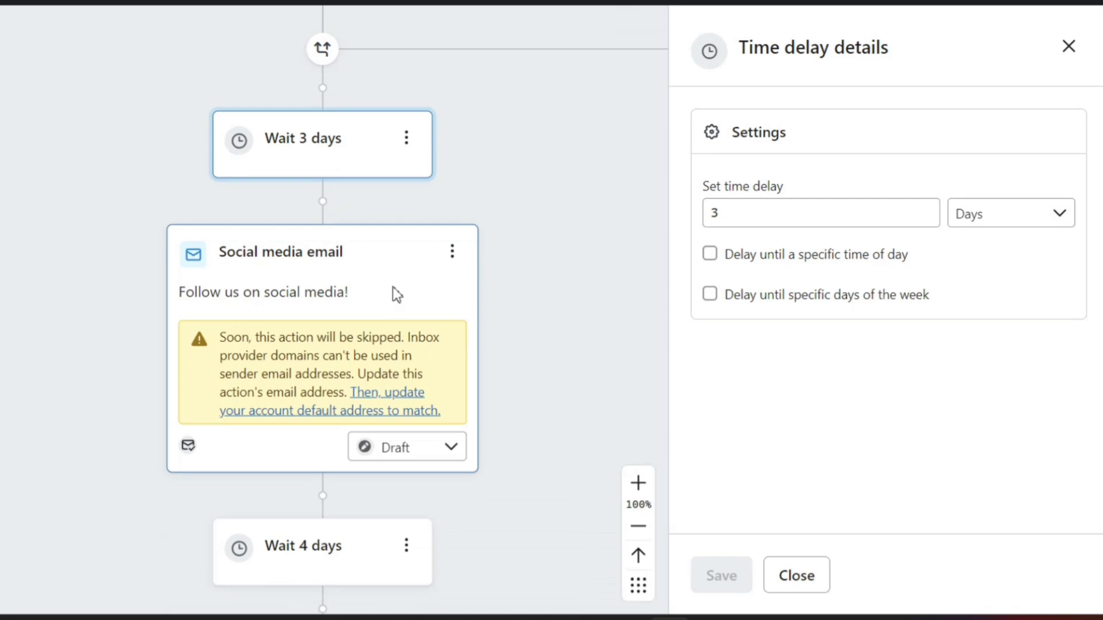
left_click(396, 294)
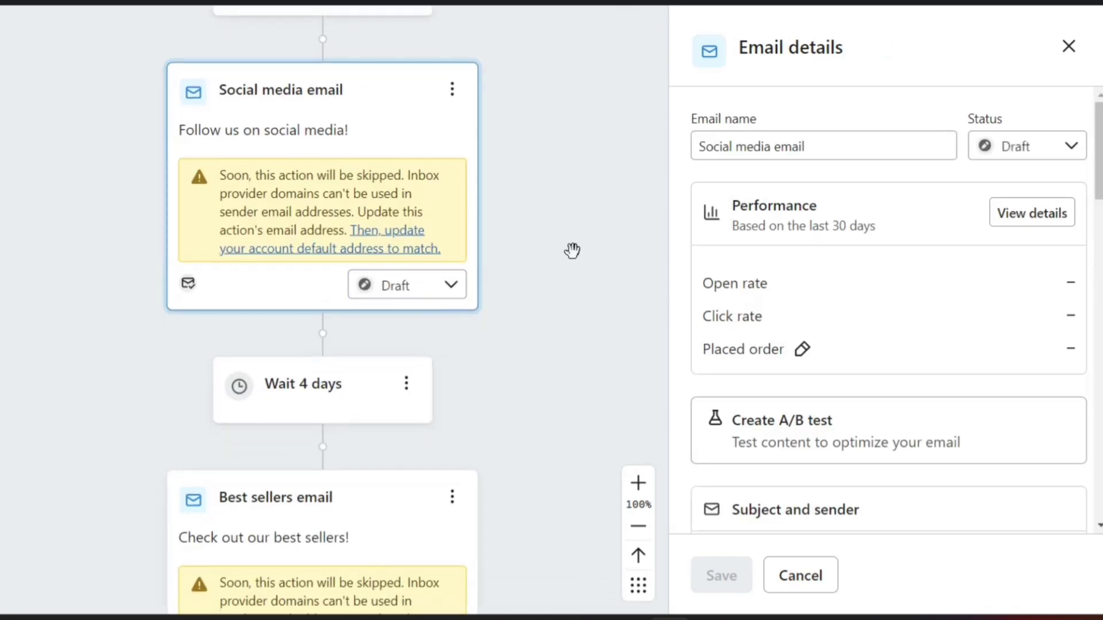
scroll(873, 346, "down", 10)
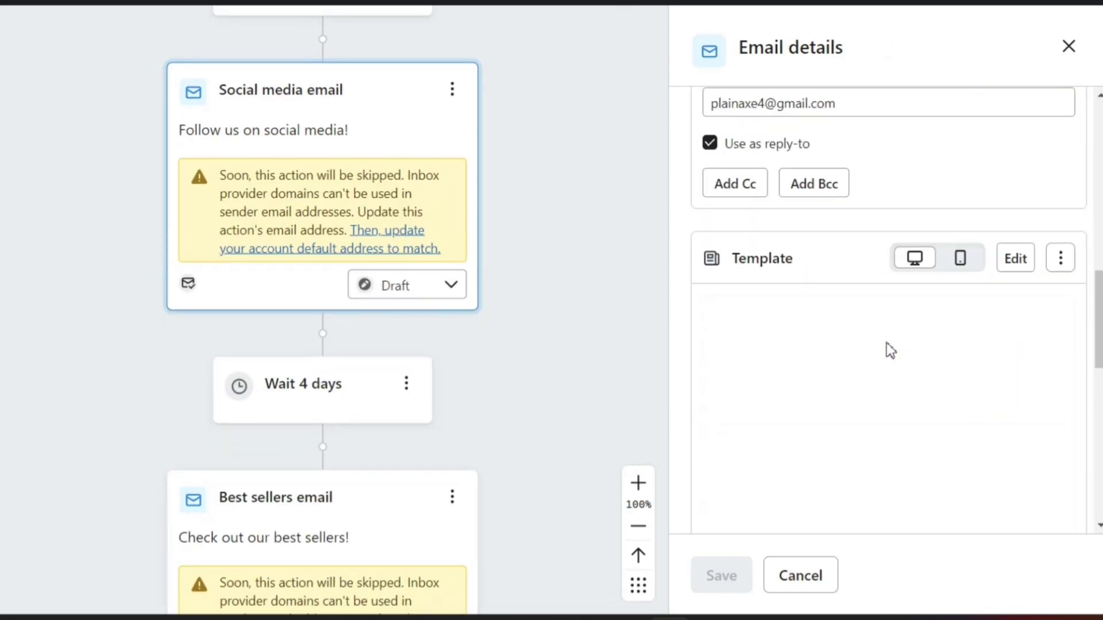
scroll(890, 350, "down", 4)
scroll(889, 344, "up", 10)
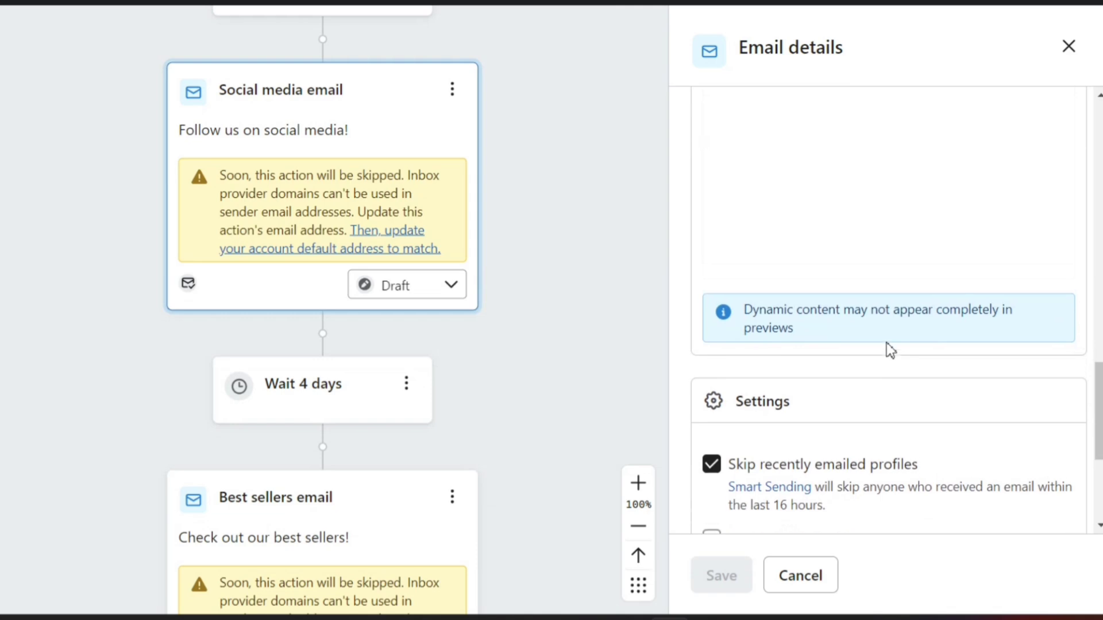
scroll(889, 348, "down", 5)
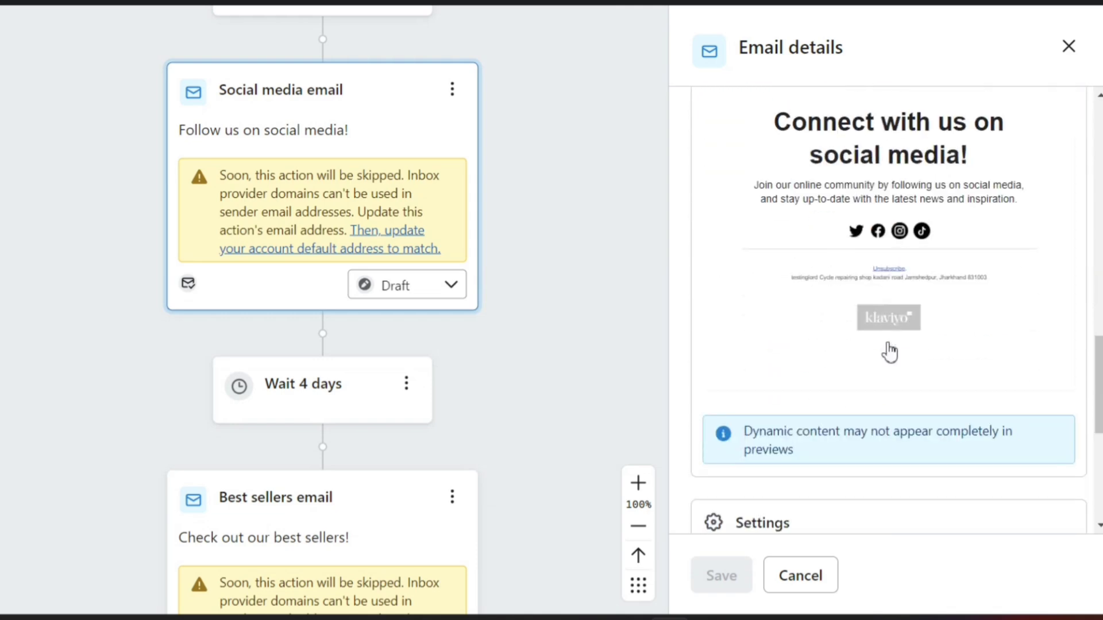
scroll(890, 350, "up", 2)
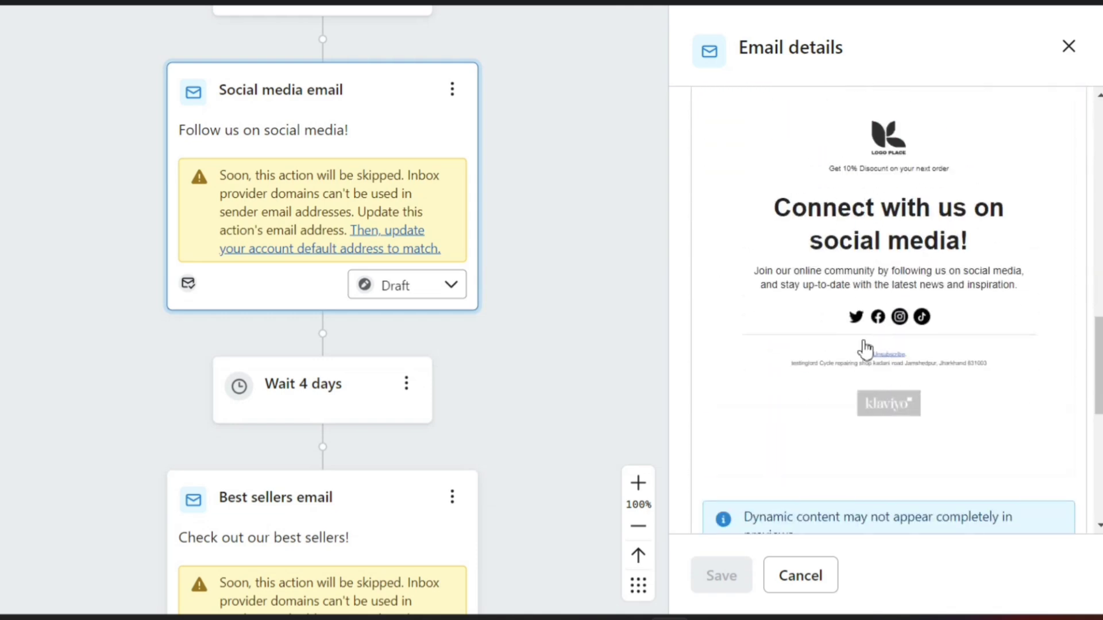
scroll(815, 425, "down", 6)
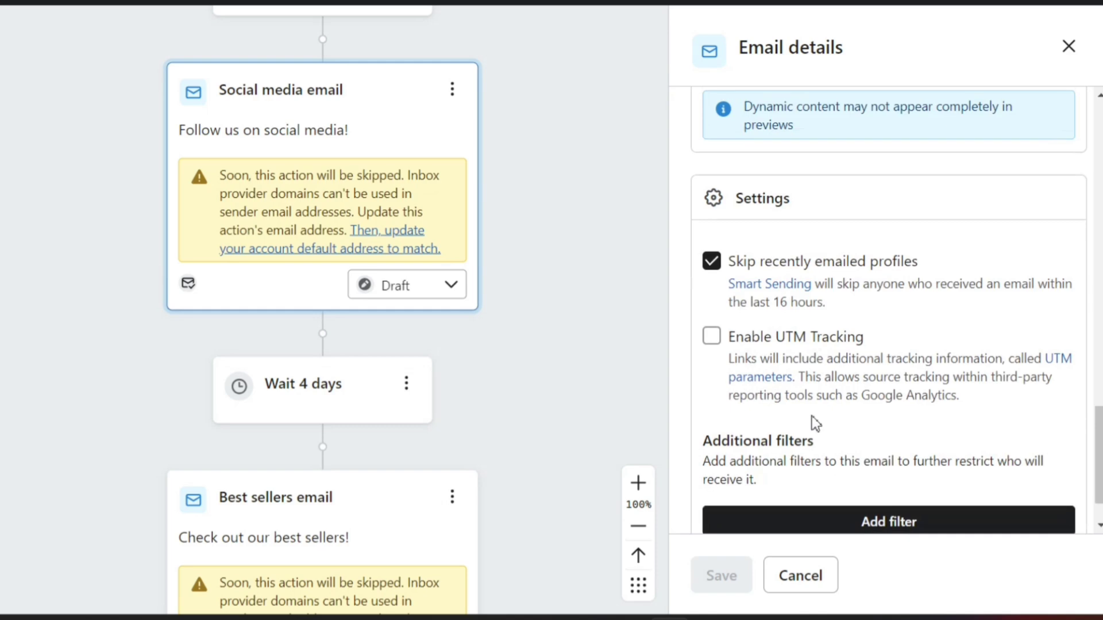
scroll(315, 288, "down", 2)
Step: Inspect the Wait 4 days step and the Best sellers email preview, then close its details
left_click(315, 288)
scroll(402, 282, "down", 2)
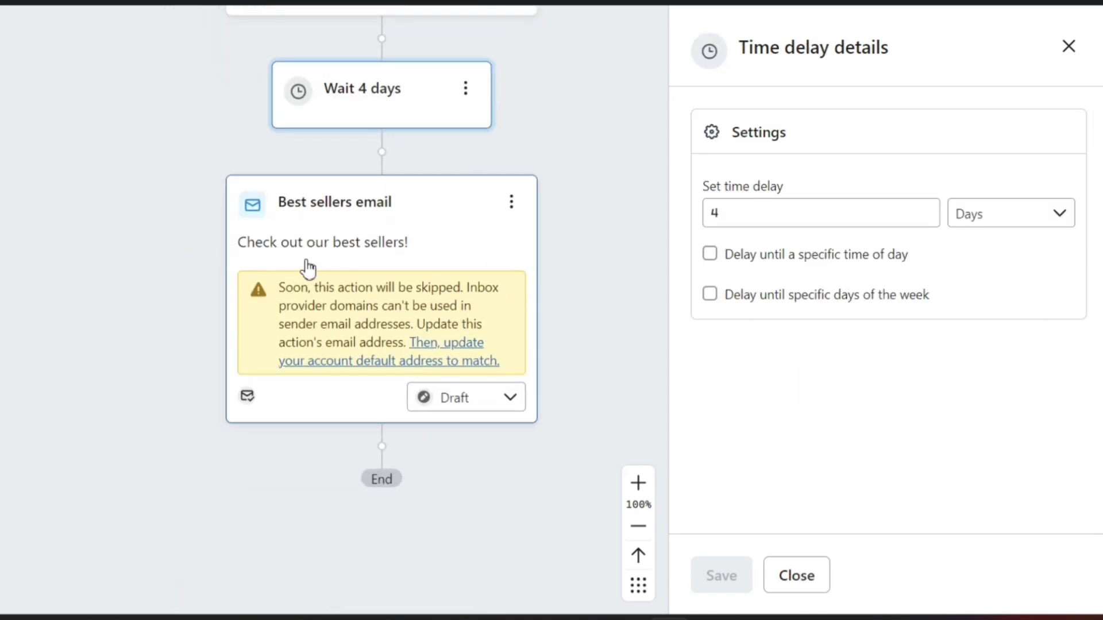
left_click(433, 239)
scroll(798, 313, "down", 8)
scroll(799, 310, "down", 10)
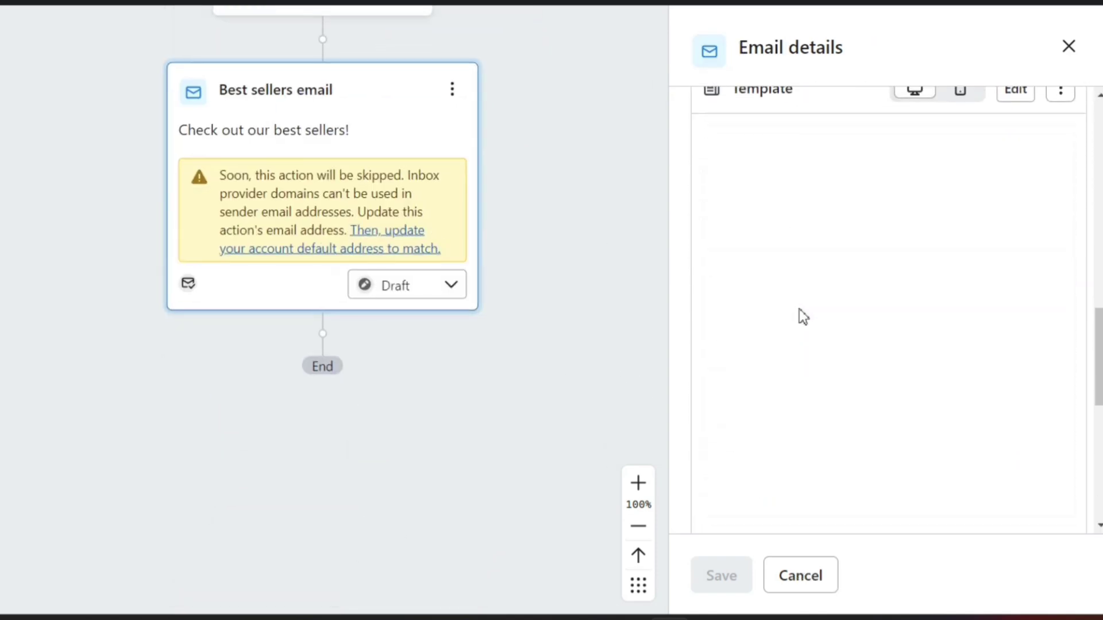
scroll(800, 313, "up", 9)
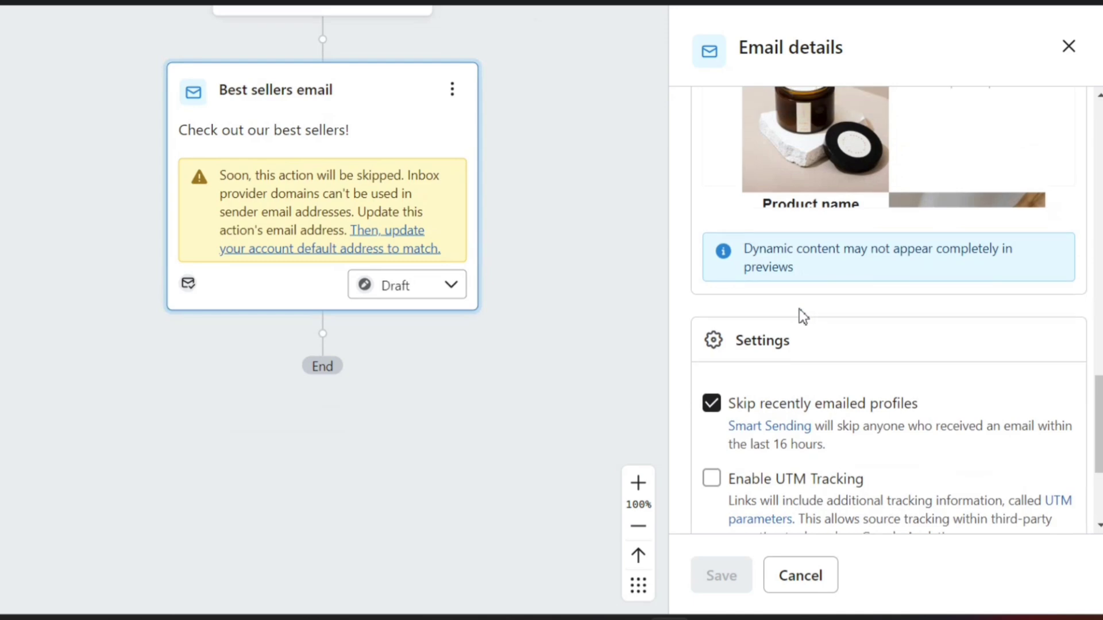
scroll(918, 310, "down", 4)
scroll(917, 312, "up", 6)
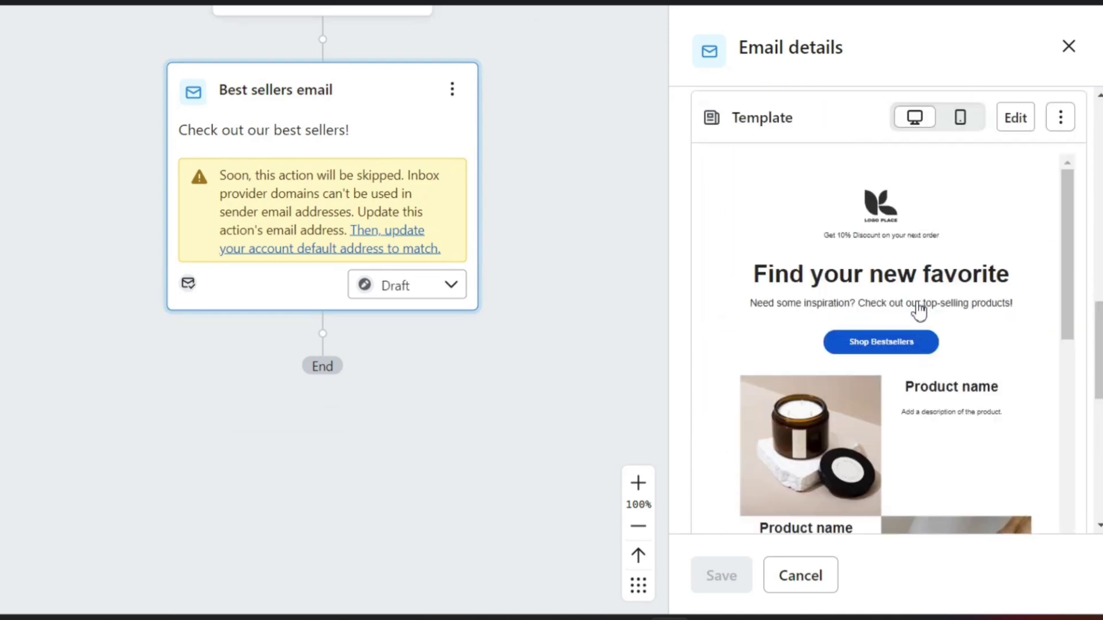
left_click(601, 310)
Step: Leave the Social media and Best sellers emails in Draft and exit to the Flows list
scroll(602, 309, "up", 1)
scroll(602, 309, "up", 10)
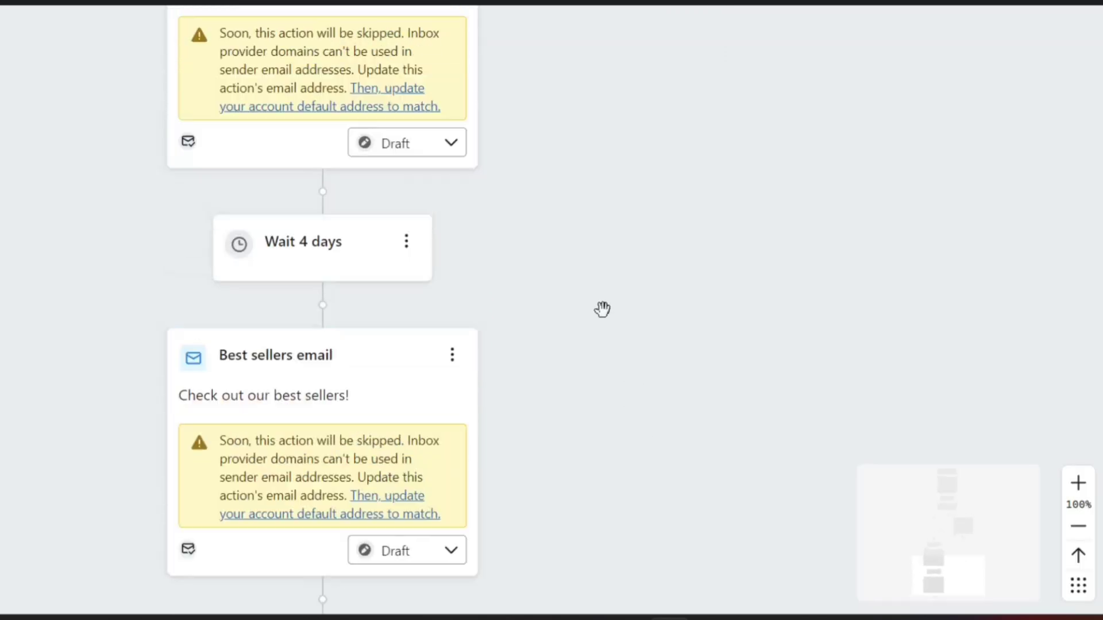
left_click(448, 285)
key("Escape")
scroll(540, 377, "down", 5)
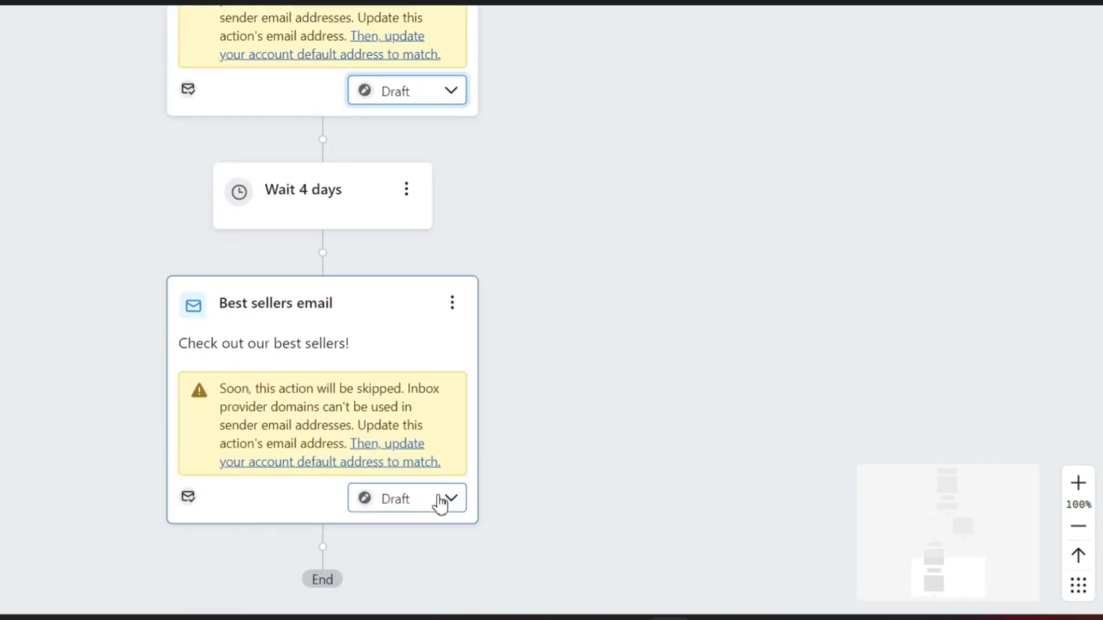
left_click(438, 501)
left_click(544, 454)
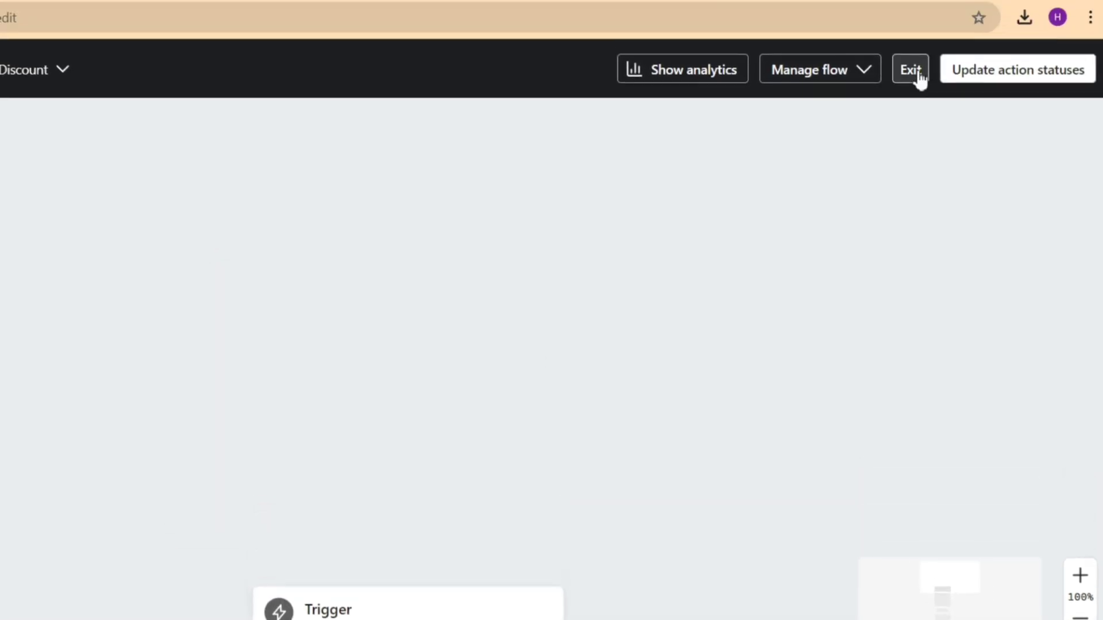
left_click(913, 69)
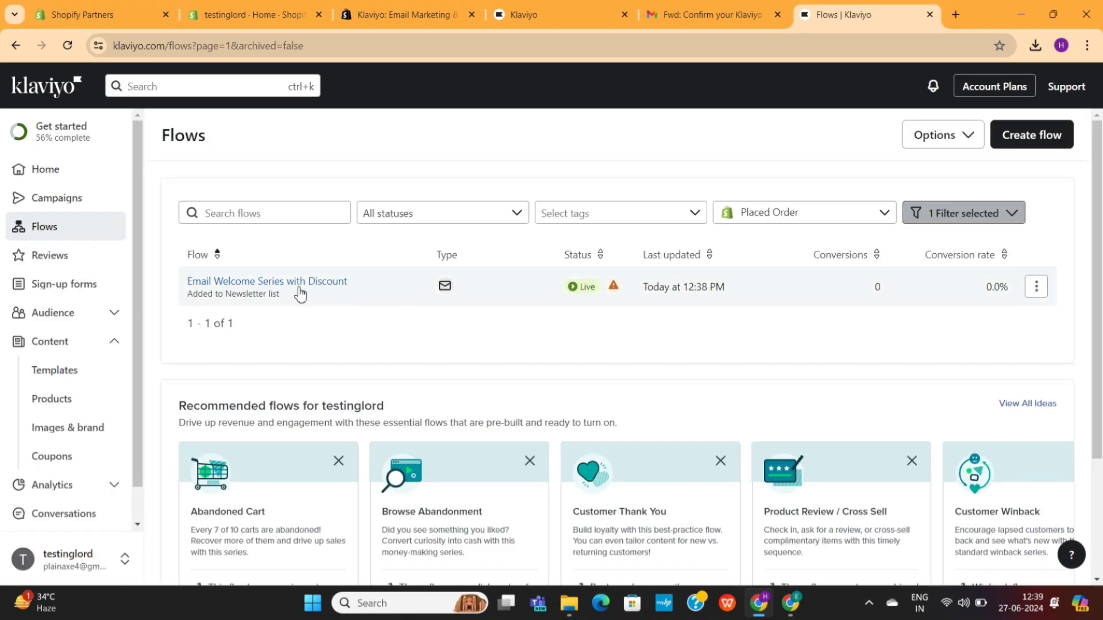
scroll(488, 388, "down", 3)
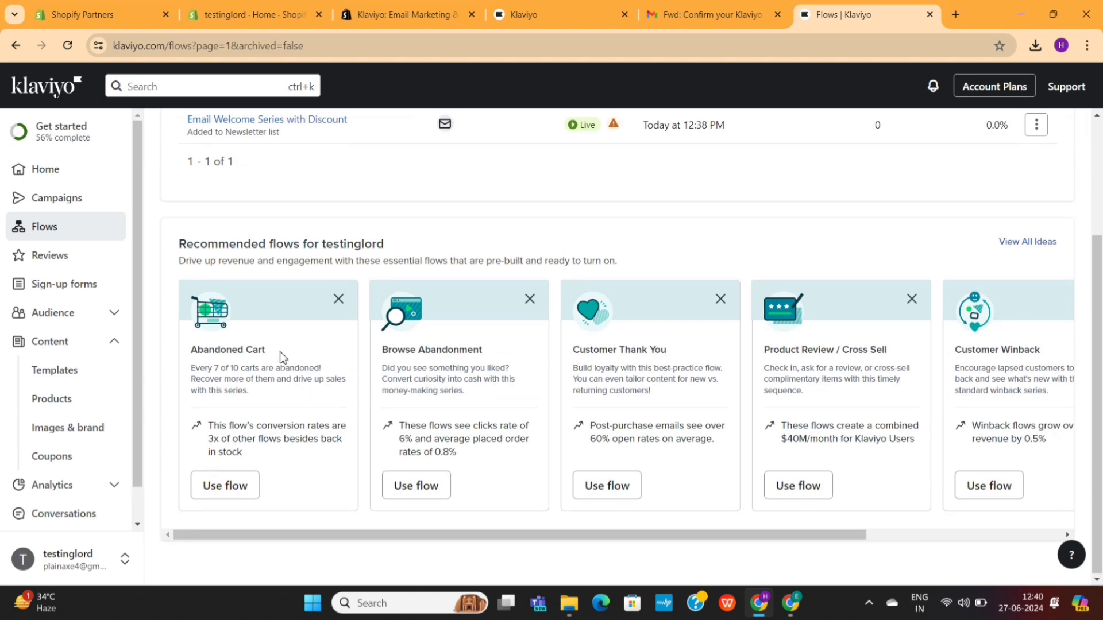
left_click_drag(225, 355, 190, 361)
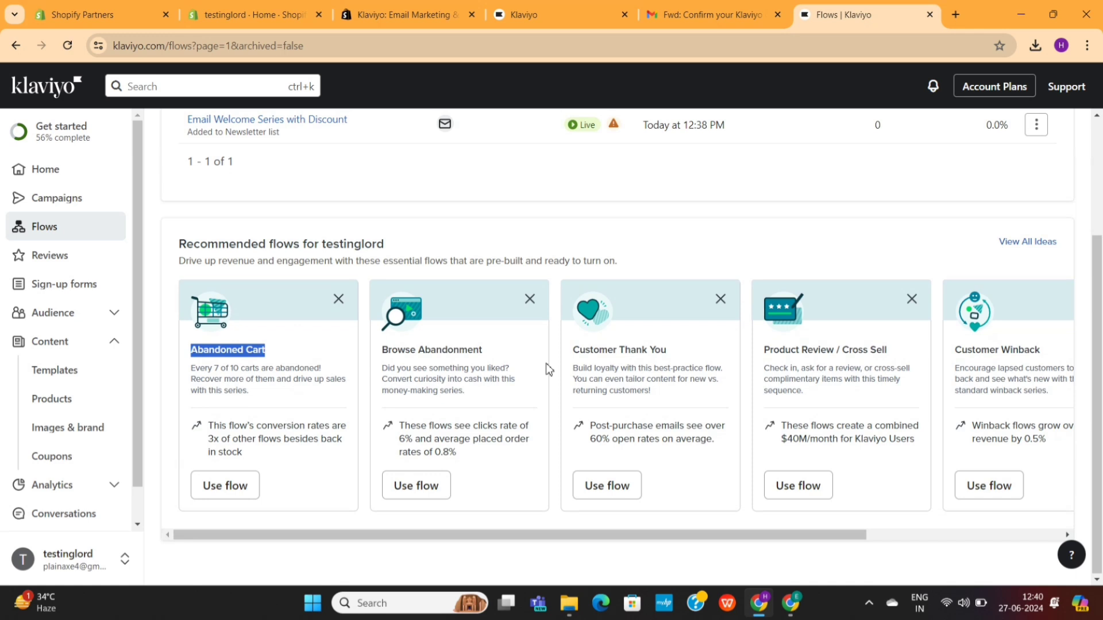
left_click_drag(680, 357, 595, 356)
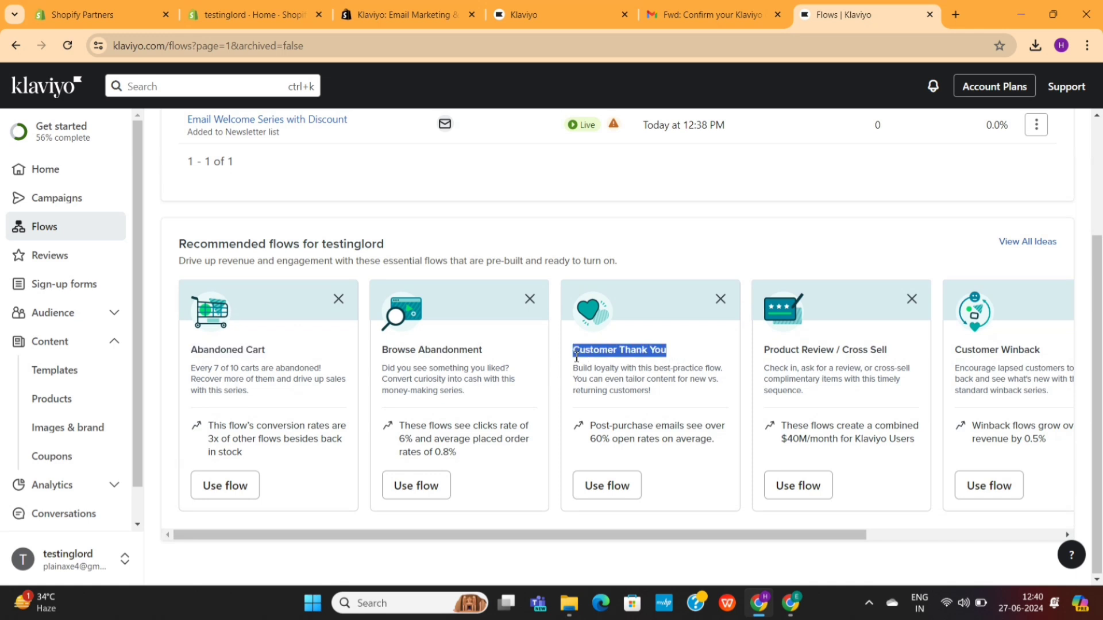
left_click(629, 386)
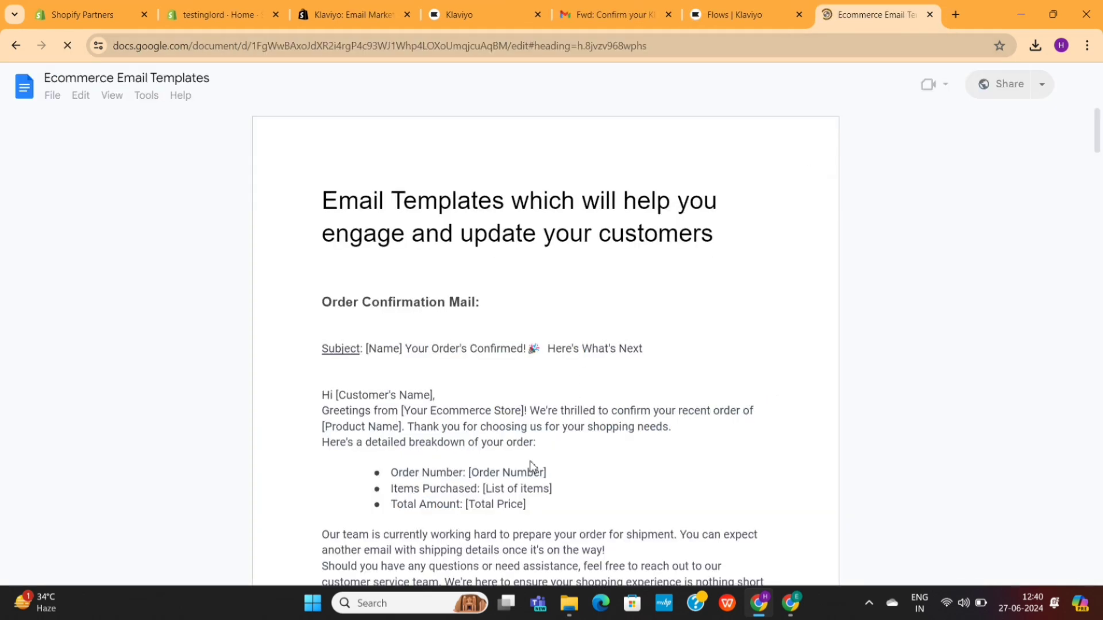
scroll(529, 463, "down", 10)
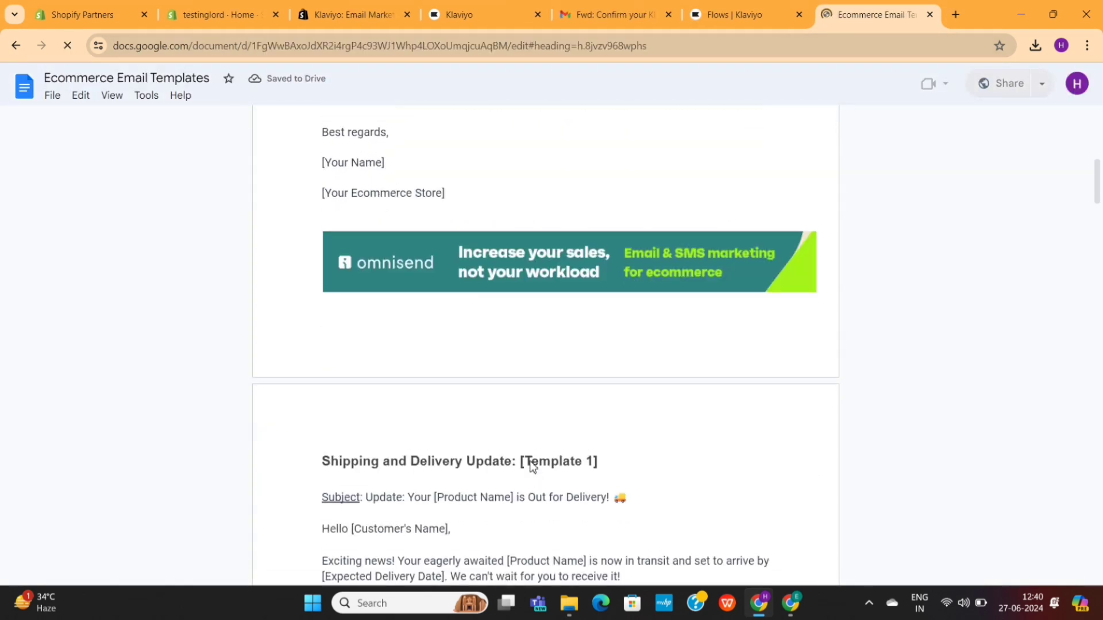
Step: Scroll through the Ecommerce Email Templates Google Doc, then return to the Klaviyo Flows tab
scroll(533, 467, "down", 10)
scroll(533, 466, "down", 15)
scroll(532, 461, "down", 20)
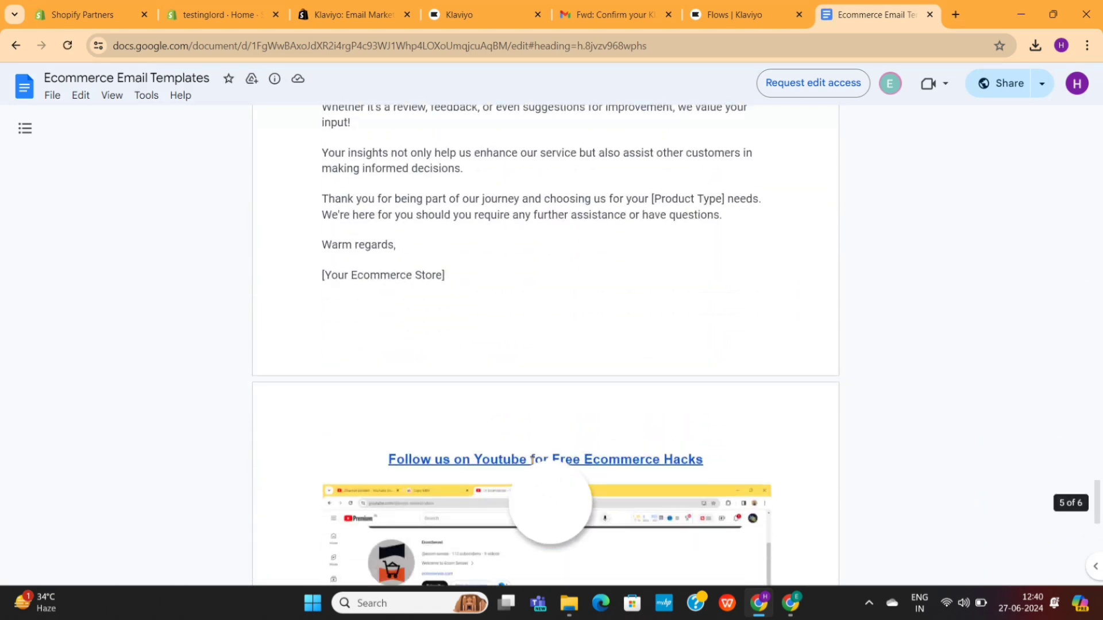
scroll(532, 460, "down", 8)
scroll(532, 457, "up", 11)
scroll(531, 458, "up", 20)
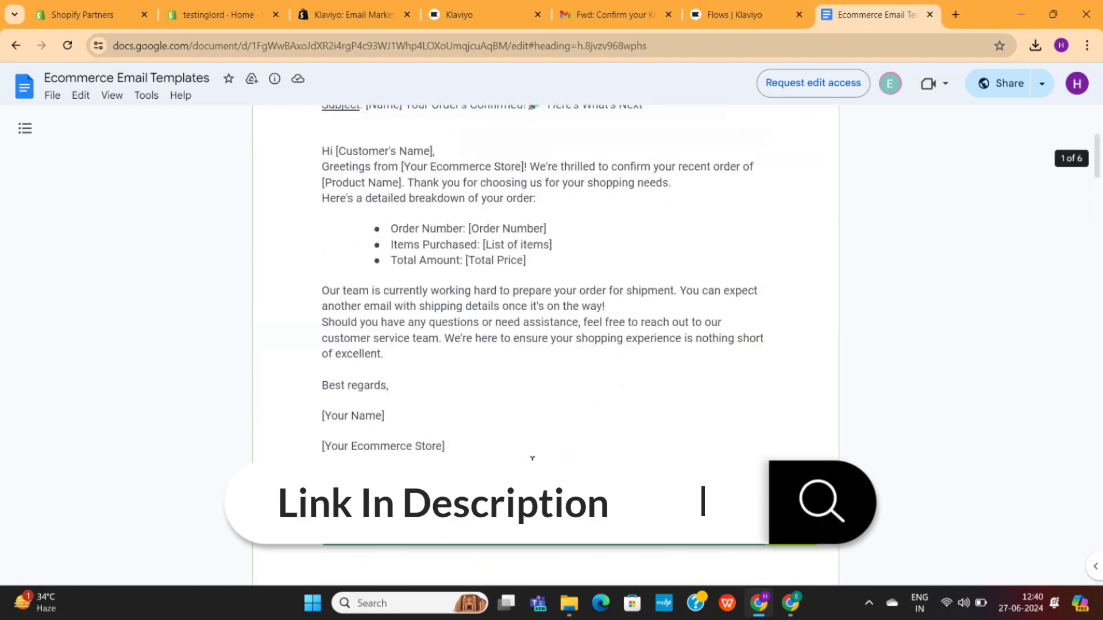
scroll(532, 458, "up", 4)
left_click(718, 12)
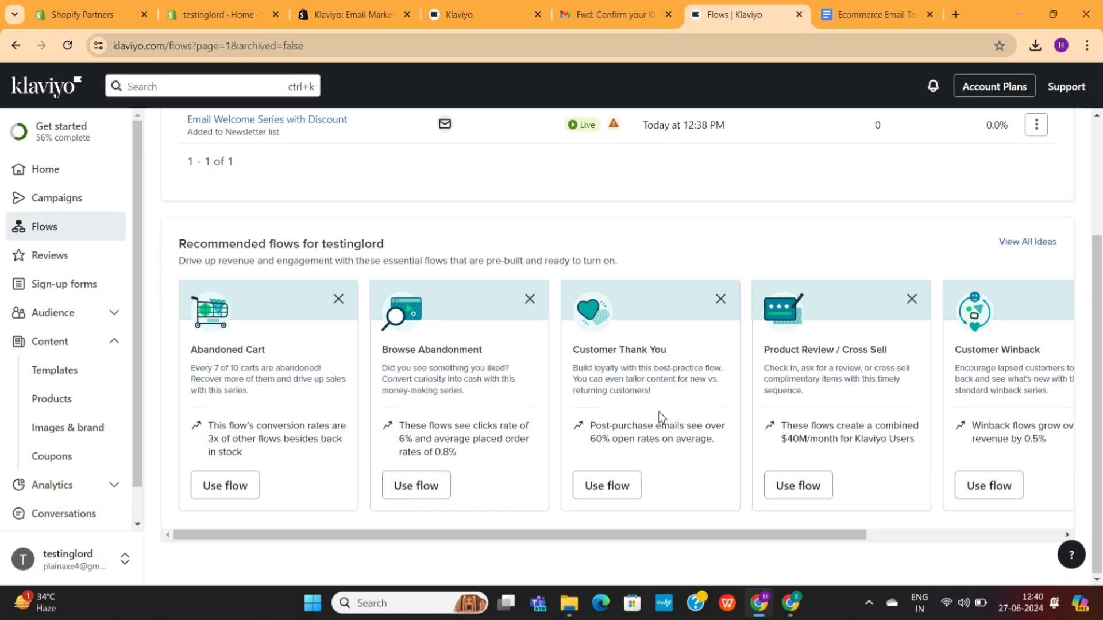
Step: Check the completed setup, then scroll the Home dashboard to Recent campaigns, which shows none sent
scroll(661, 416, "up", 3)
left_click(84, 134)
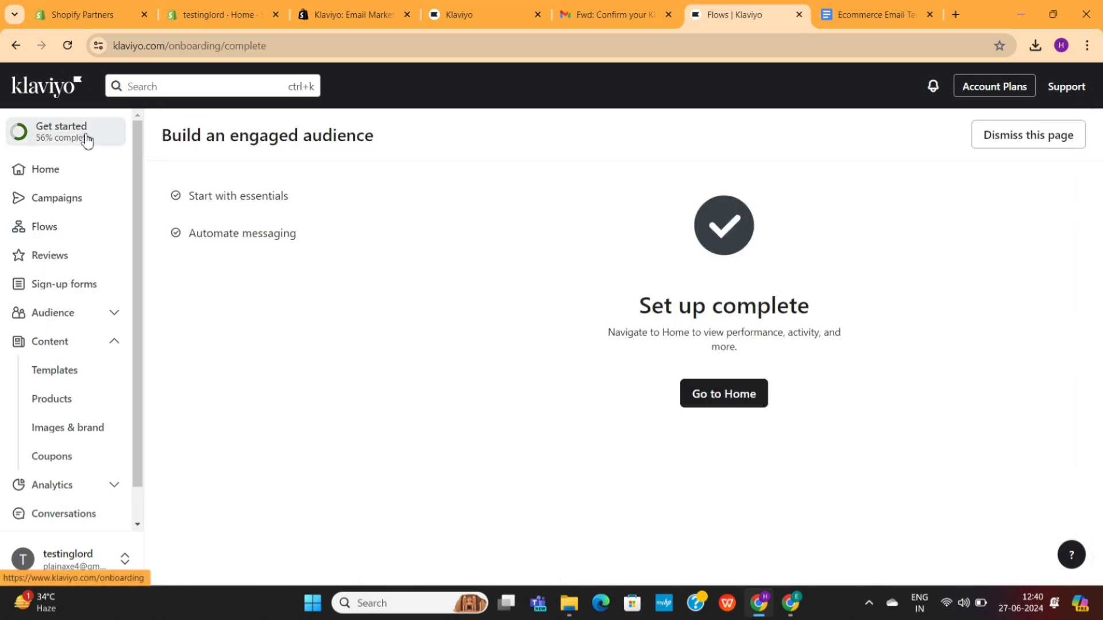
left_click(722, 405)
scroll(543, 367, "down", 10)
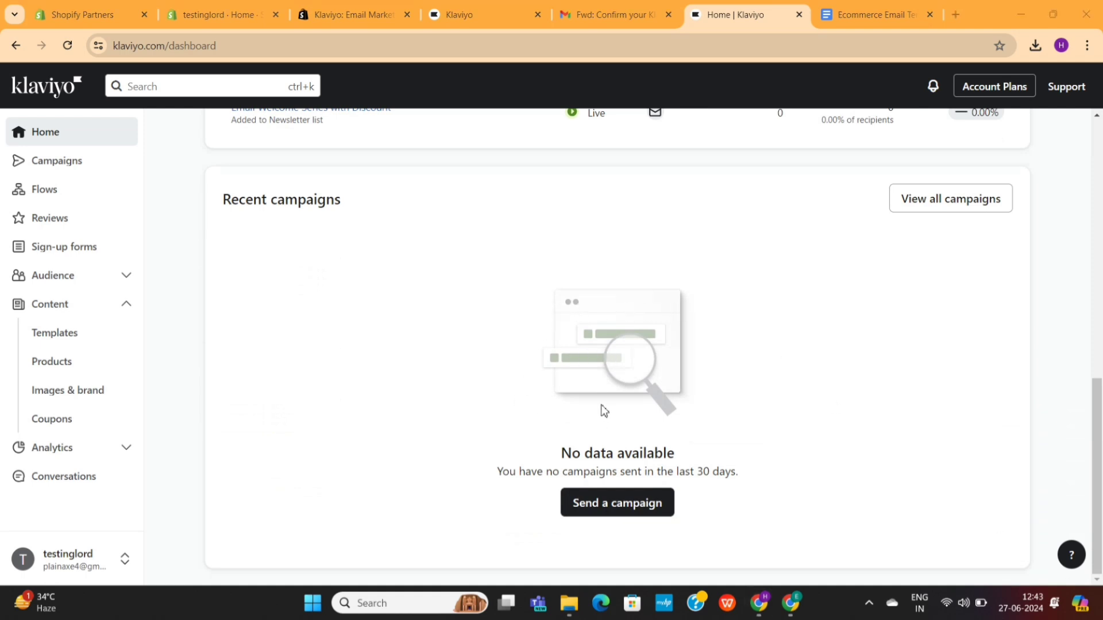
Step: Create a new email campaign addressed to the Newsletter list
left_click(636, 508)
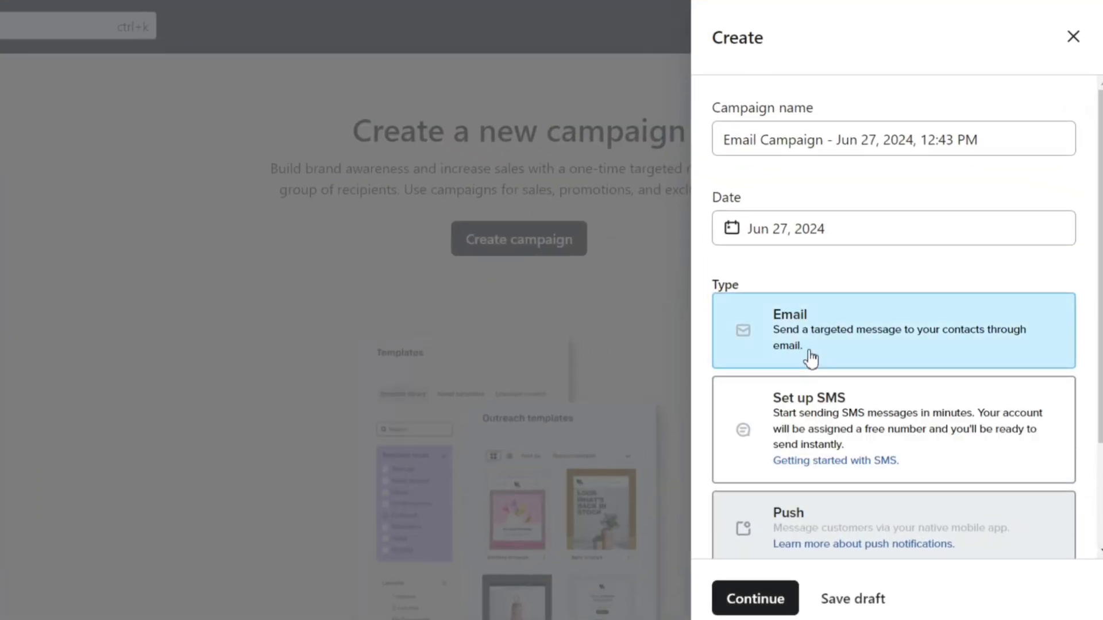
left_click(770, 600)
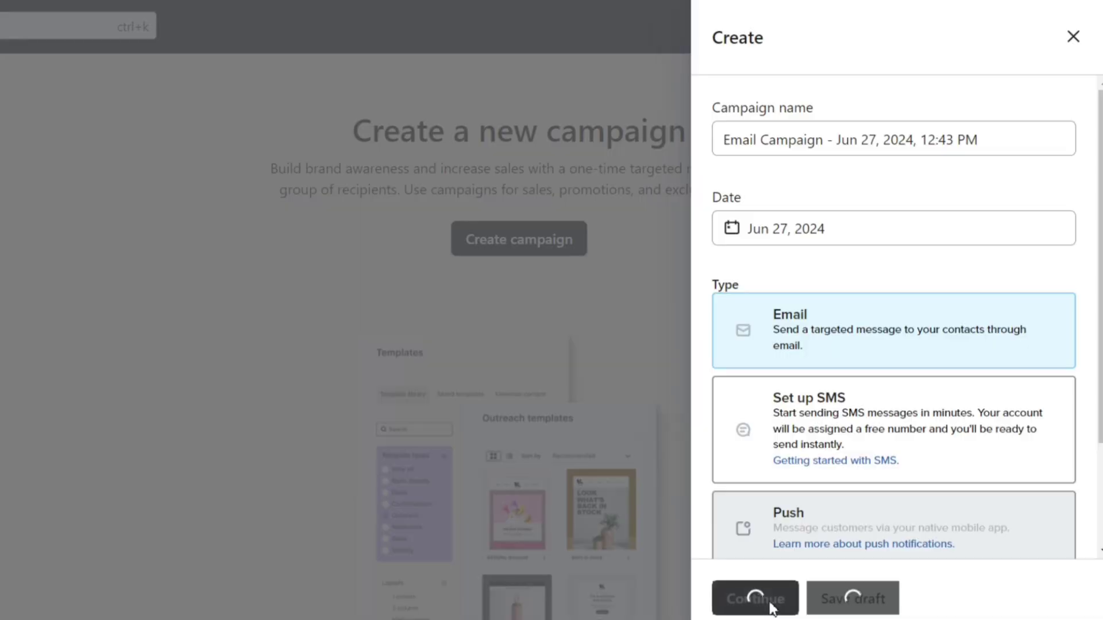
scroll(508, 315, "down", 2)
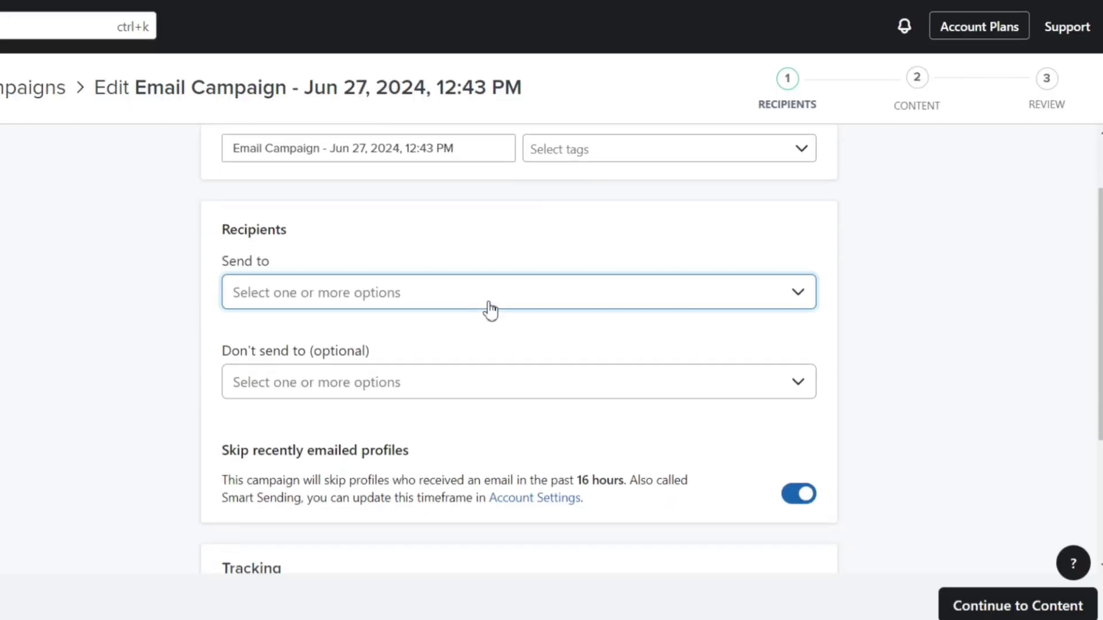
left_click(490, 306)
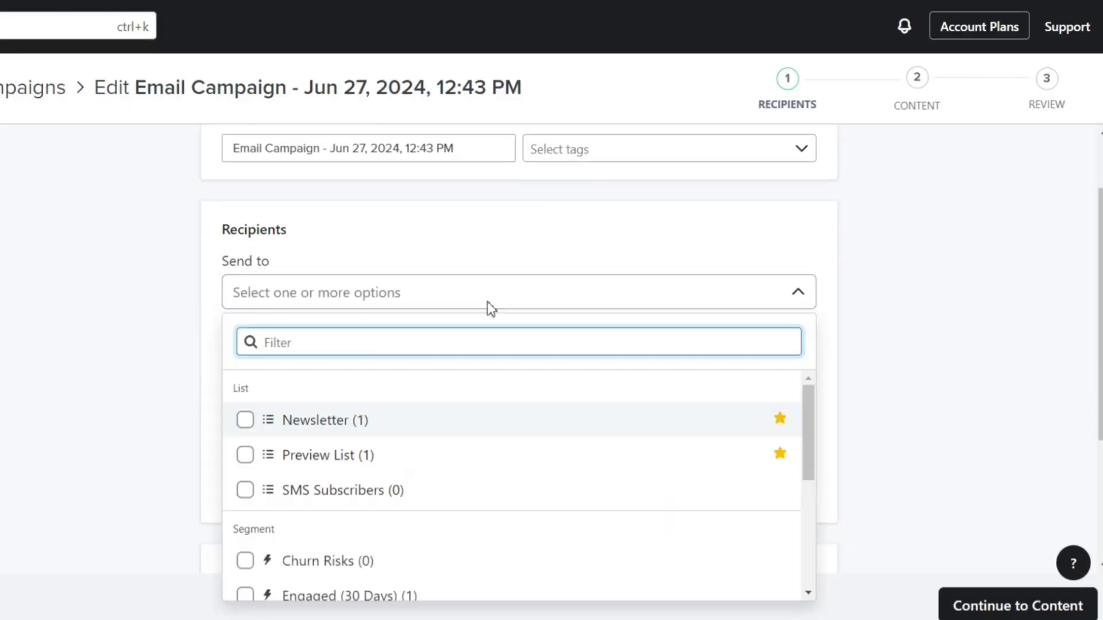
left_click(431, 426)
left_click(602, 268)
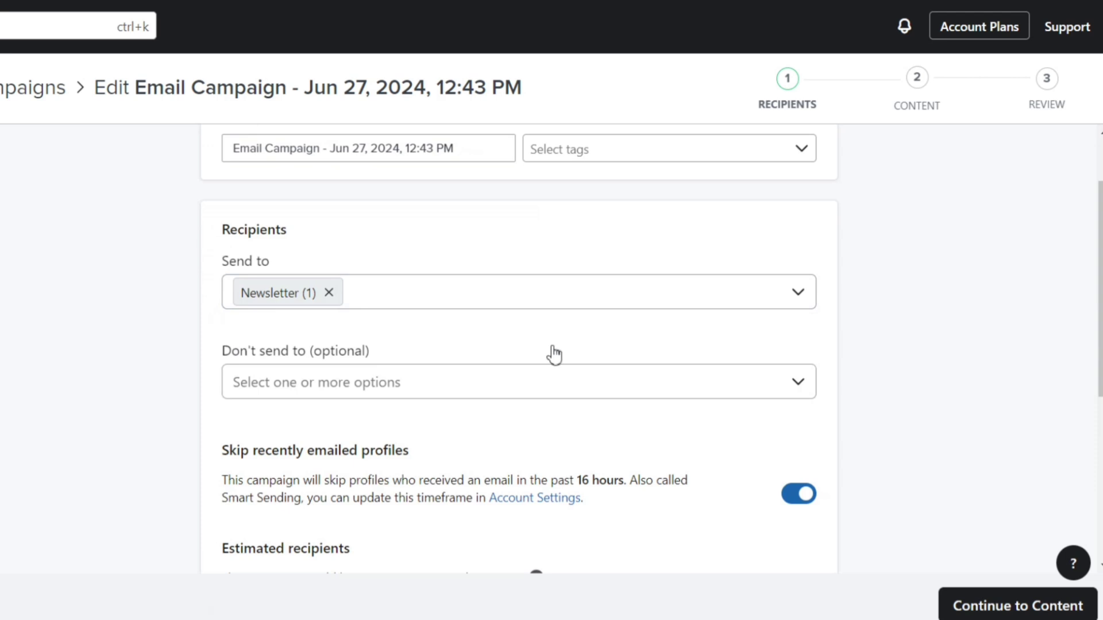
Step: Exclude the New Subscribers segment and continue to the campaign's content step
left_click(517, 384)
scroll(471, 305, "down", 5)
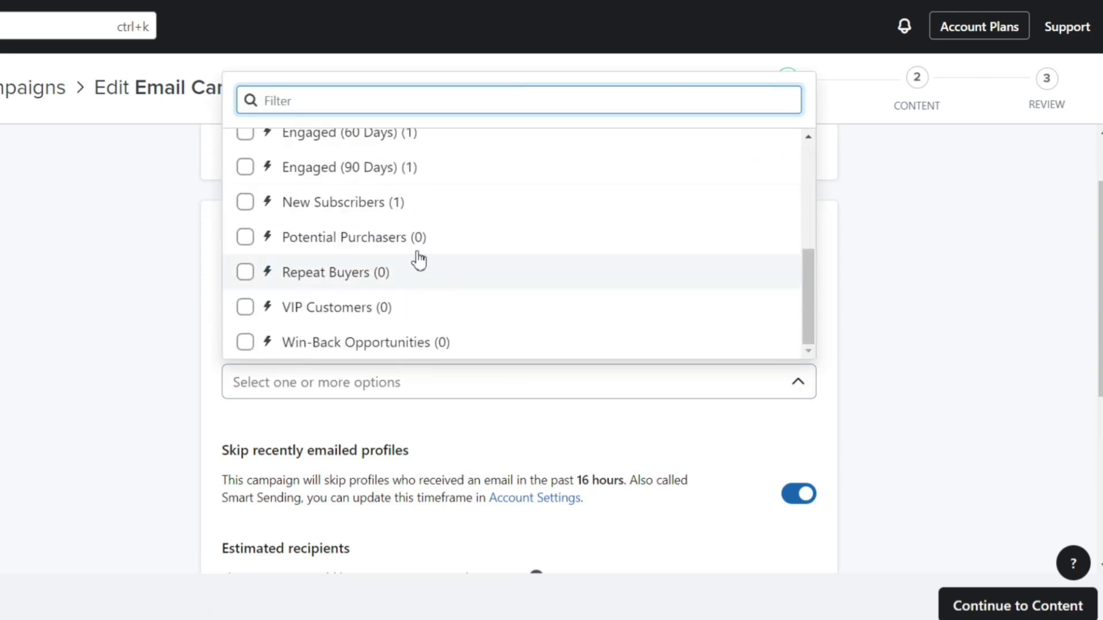
left_click(406, 210)
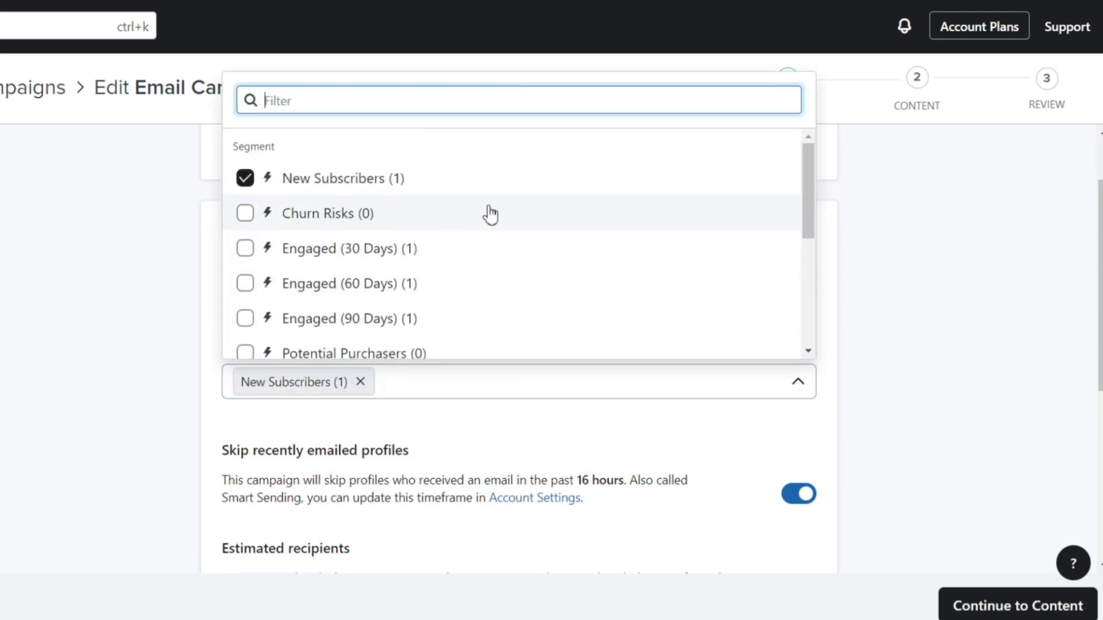
left_click(867, 282)
left_click(979, 609)
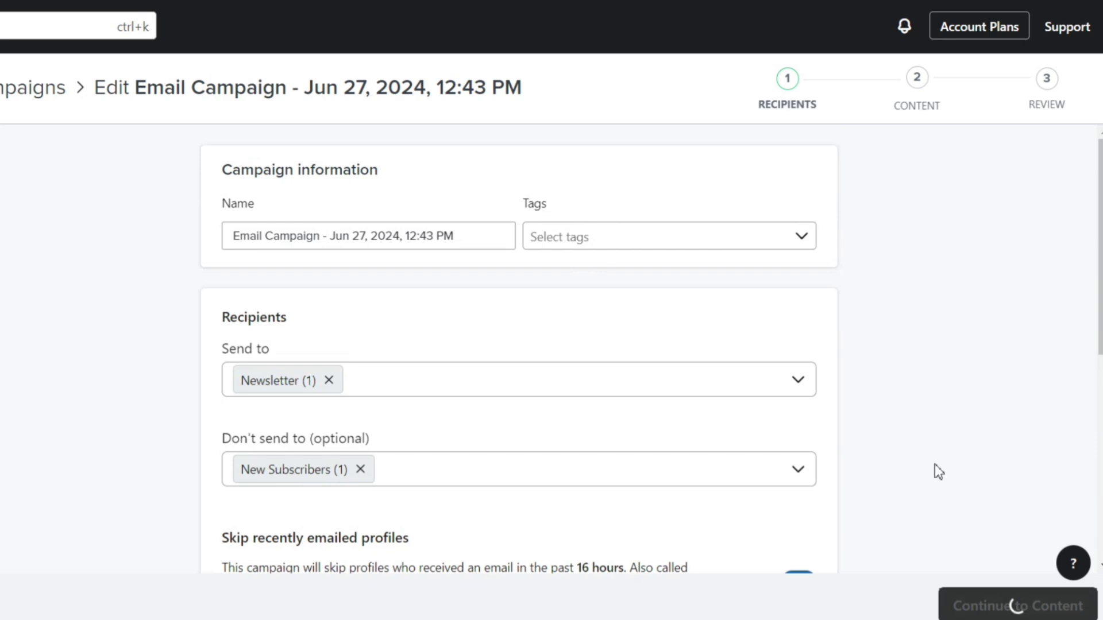
left_click(160, 238)
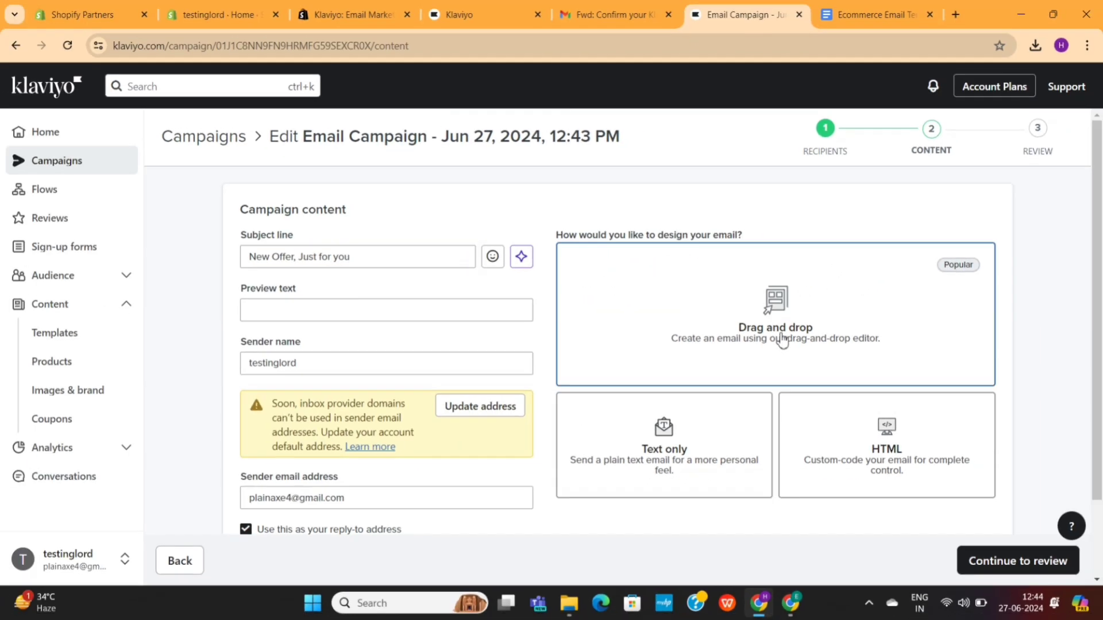
Step: Choose the drag-and-drop editor and browse the template library
left_click(849, 287)
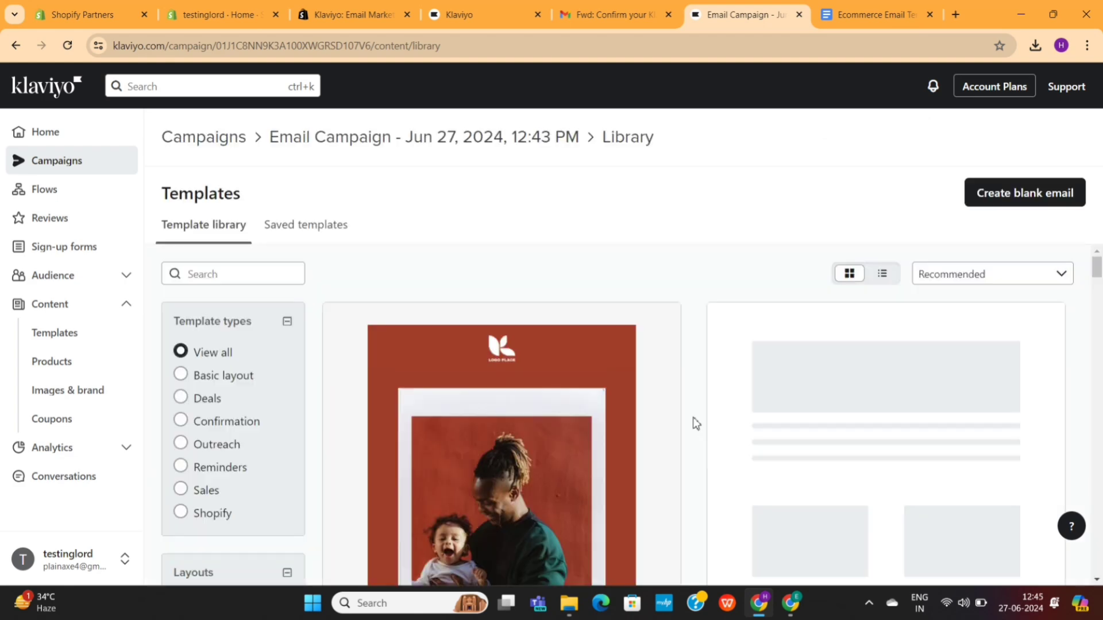
scroll(693, 423, "down", 10)
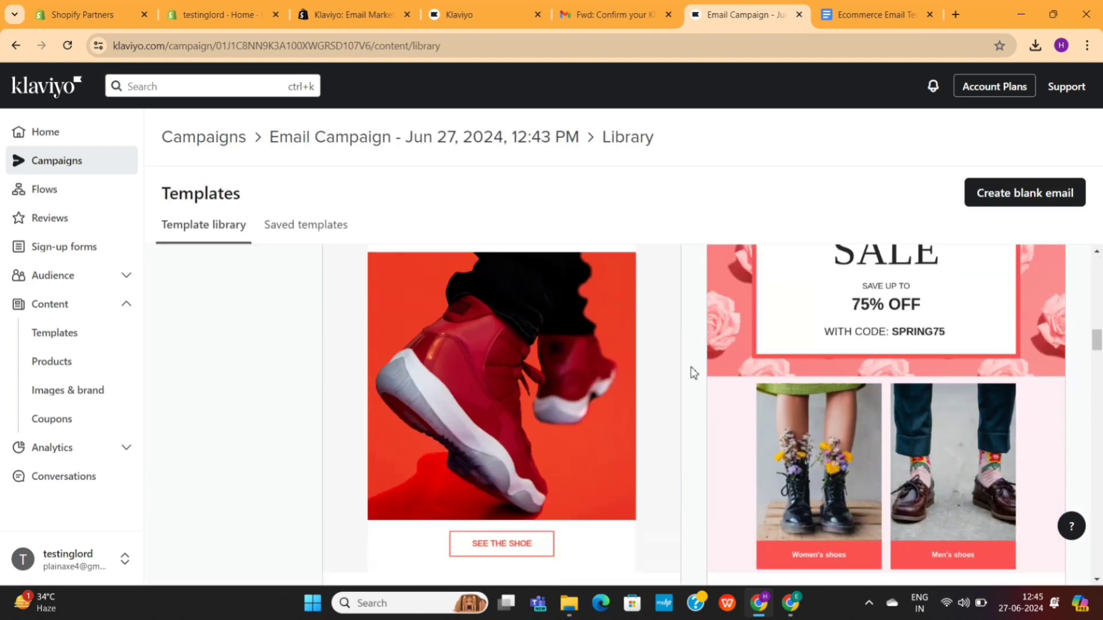
scroll(692, 370, "down", 6)
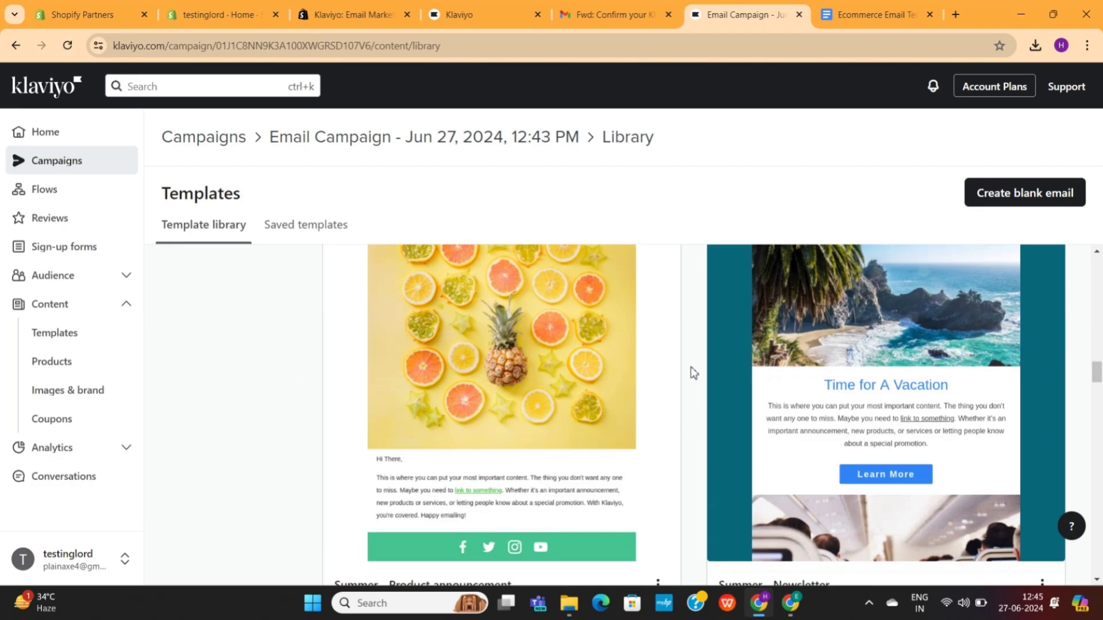
scroll(691, 368, "down", 10)
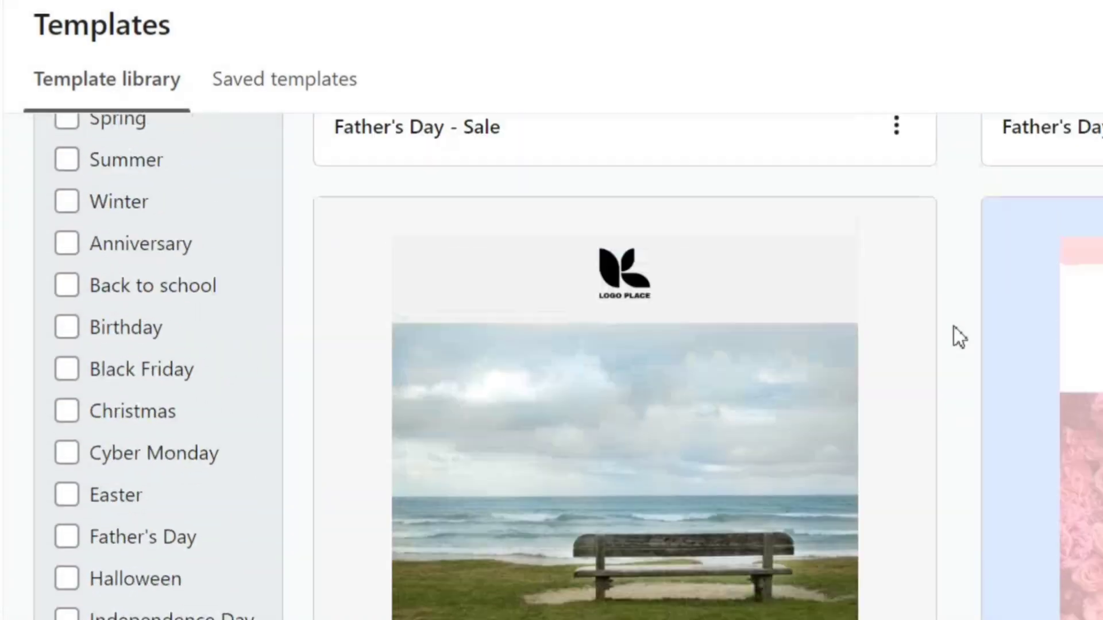
scroll(693, 372, "up", 10)
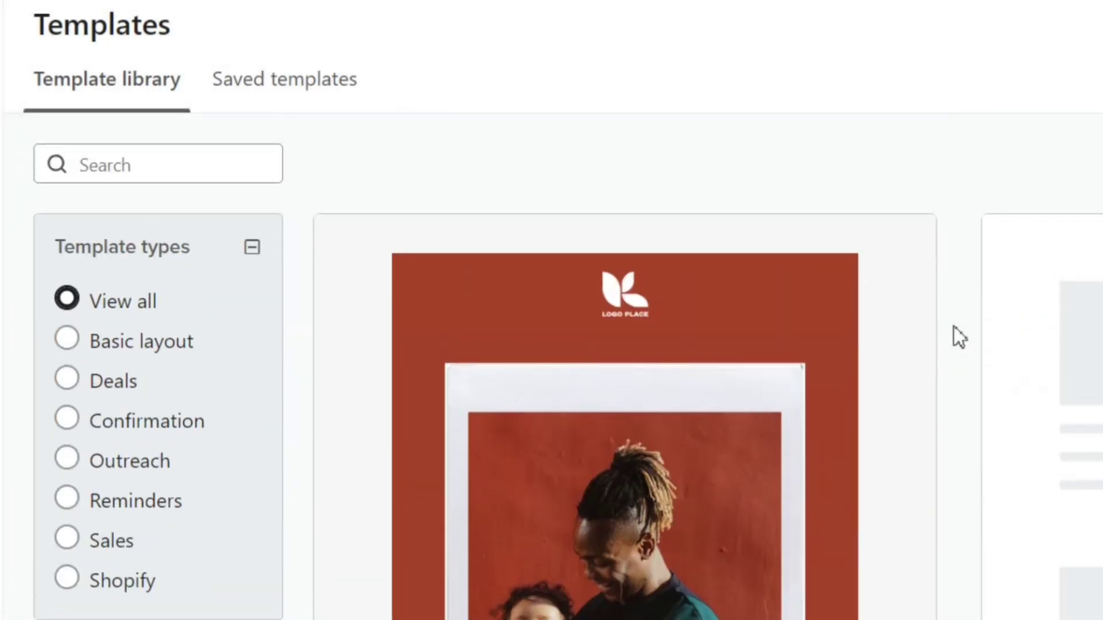
scroll(953, 326, "down", 15)
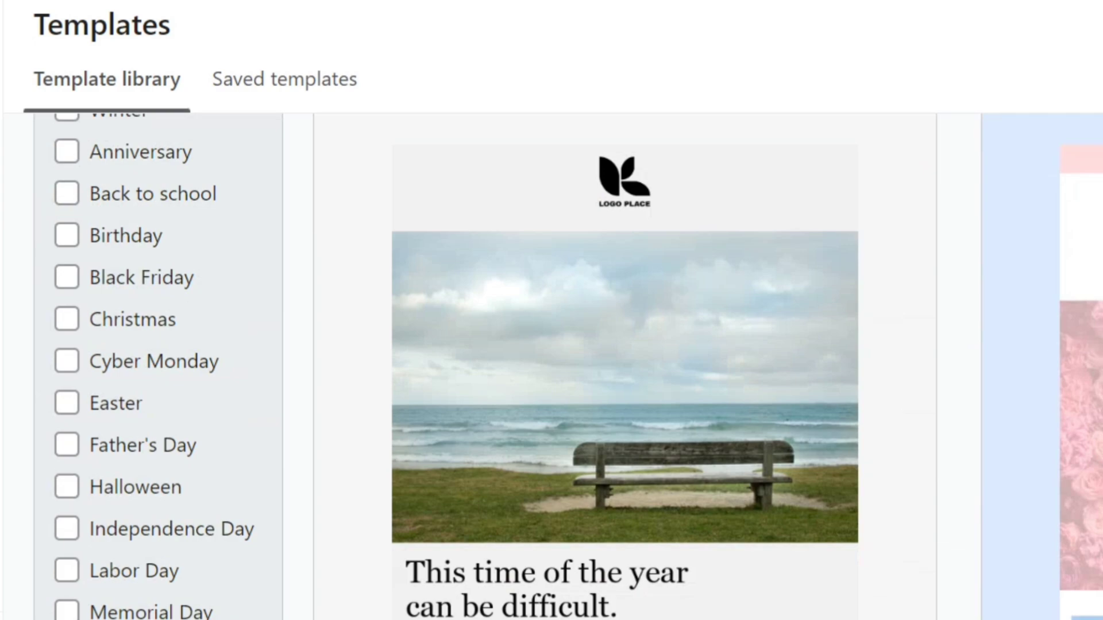
scroll(578, 366, "down", 5)
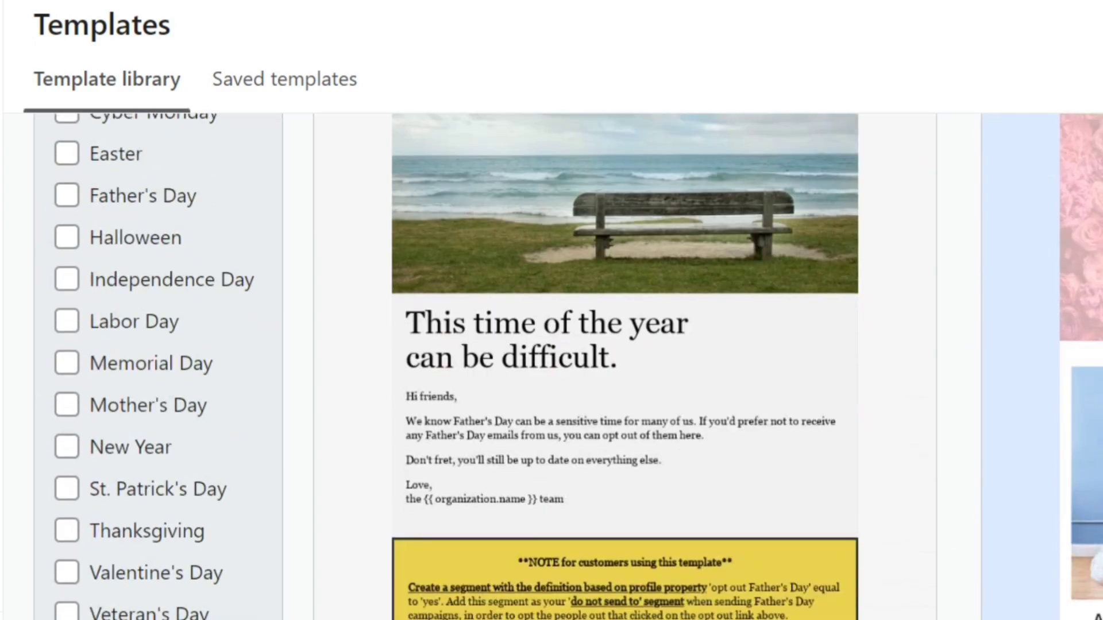
scroll(977, 373, "down", 3)
scroll(994, 389, "up", 1)
Step: Preview the Spring - Sale template in desktop and mobile views
left_click(995, 388)
scroll(734, 362, "down", 2)
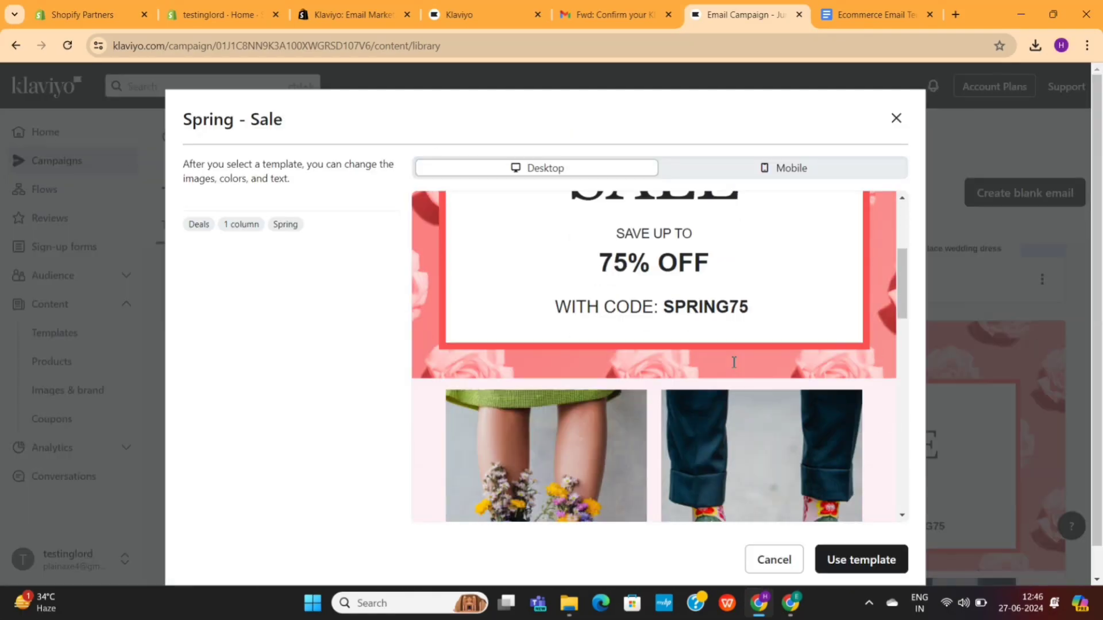
scroll(733, 361, "down", 10)
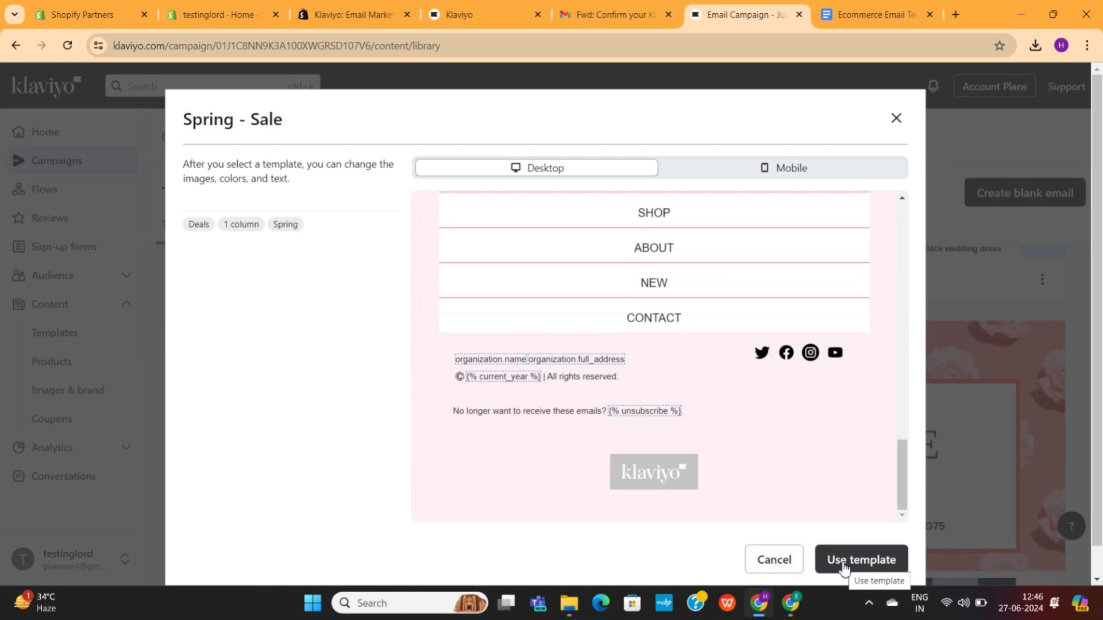
left_click(827, 168)
scroll(739, 319, "up", 3)
scroll(737, 318, "up", 5)
scroll(737, 317, "down", 12)
Step: Apply the Spring - Sale template and delete its logo header bar
left_click(840, 561)
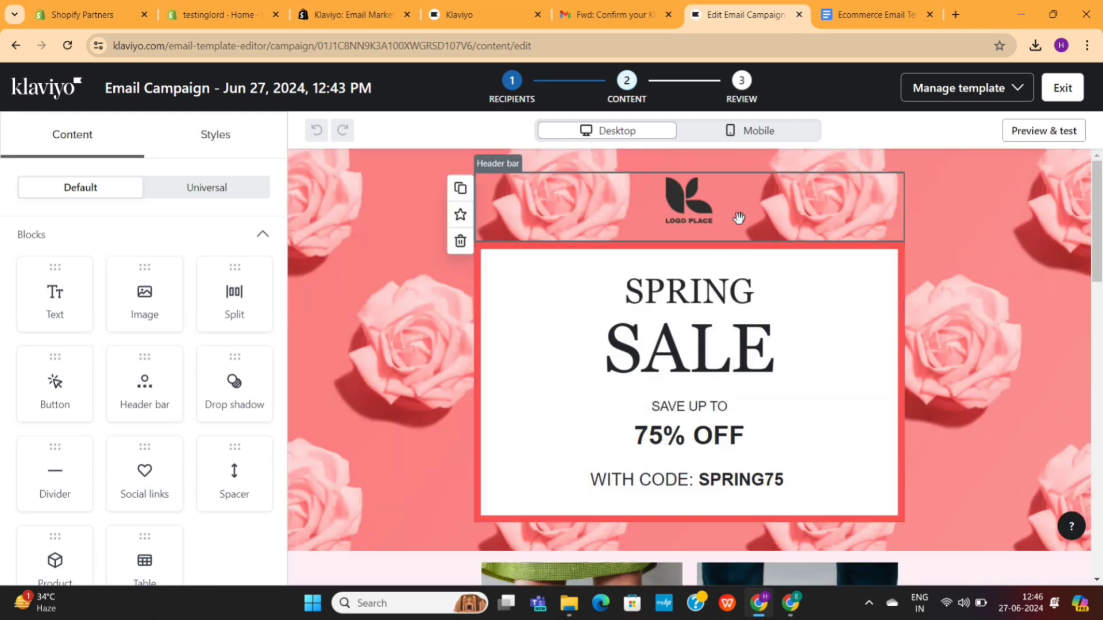
left_click(738, 218)
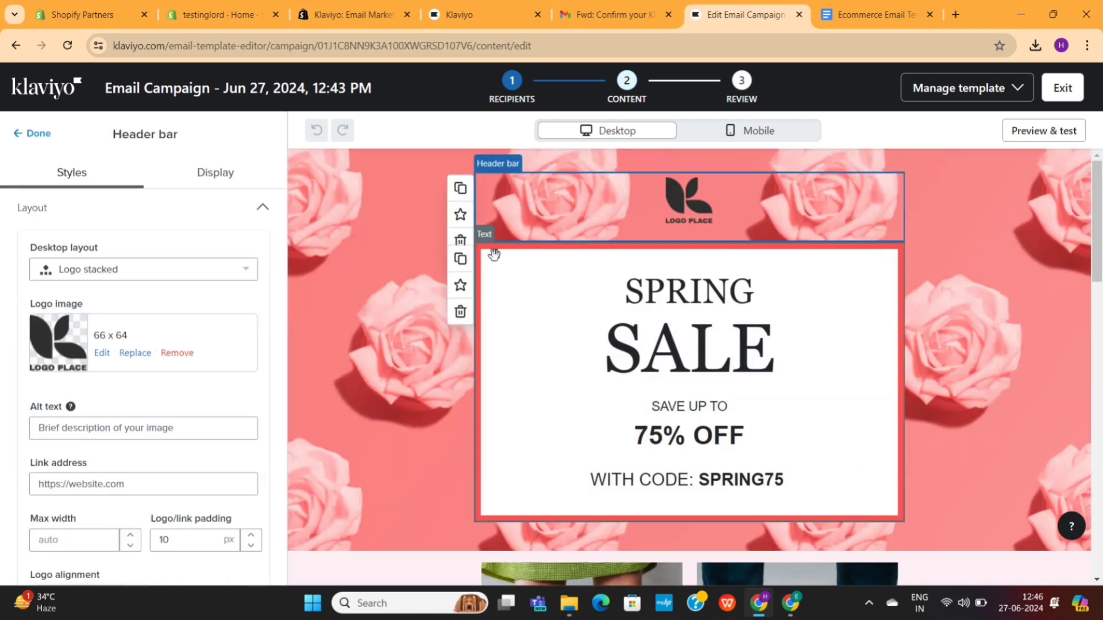
left_click(460, 241)
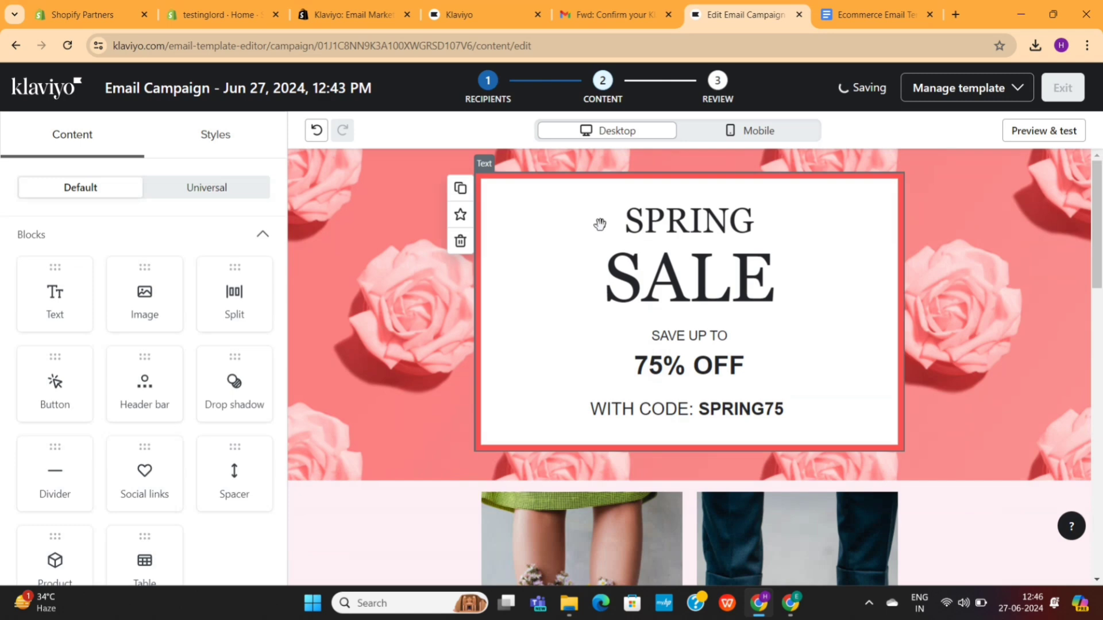
Step: Inspect the SPRING SALE text and Women's shoes image, keeping the original image
left_click(721, 277)
scroll(687, 309, "down", 1)
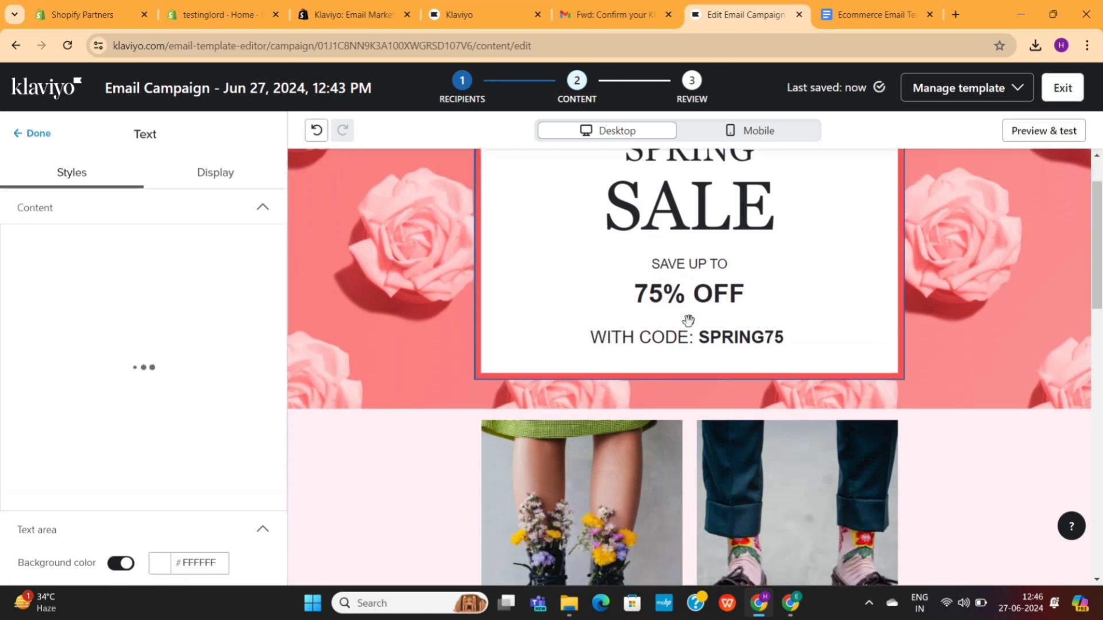
scroll(682, 315, "down", 3)
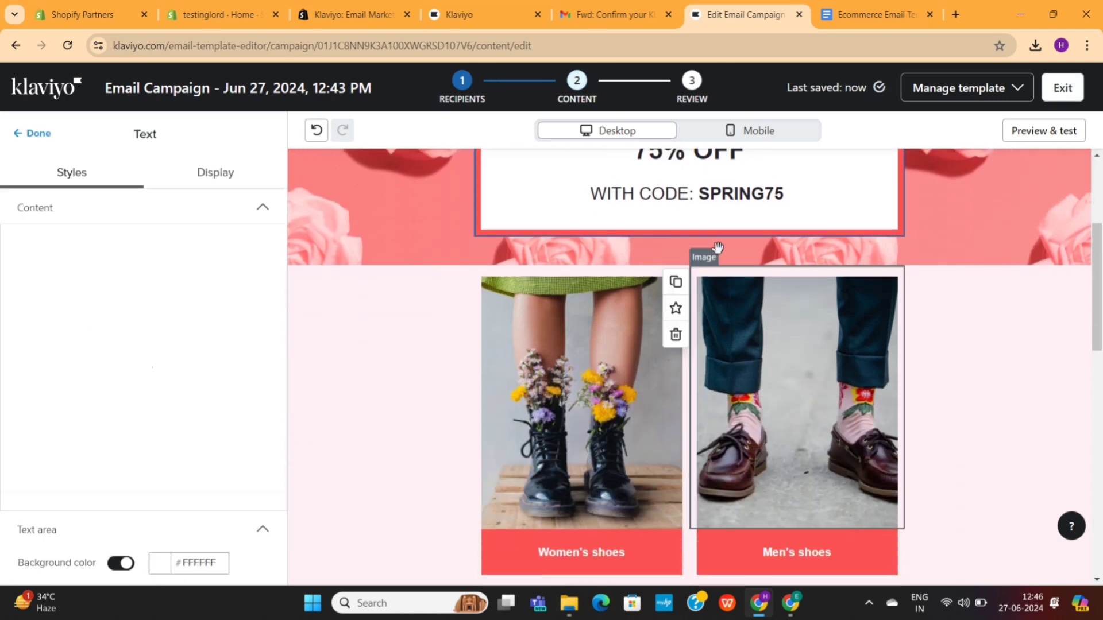
scroll(687, 216, "down", 3)
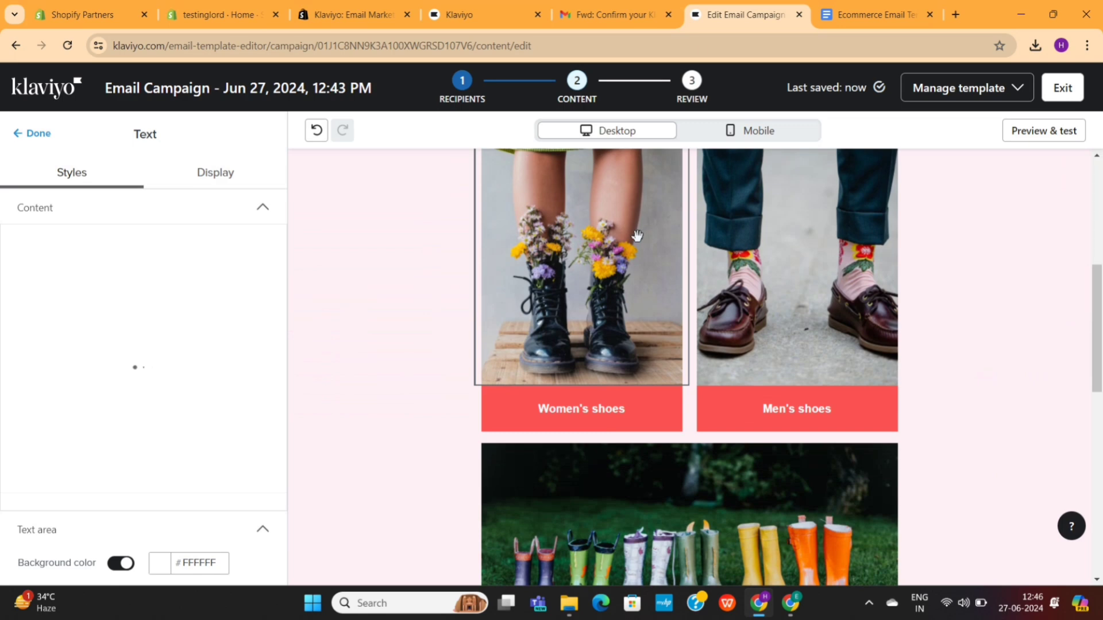
left_click(637, 236)
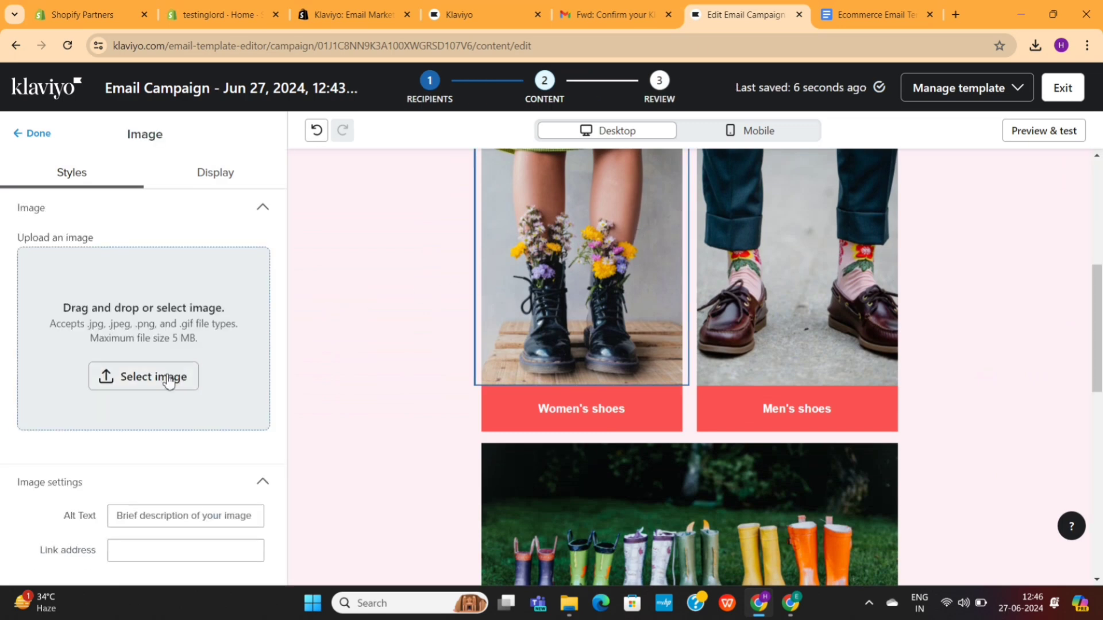
left_click(166, 374)
left_click(475, 190)
key("Escape")
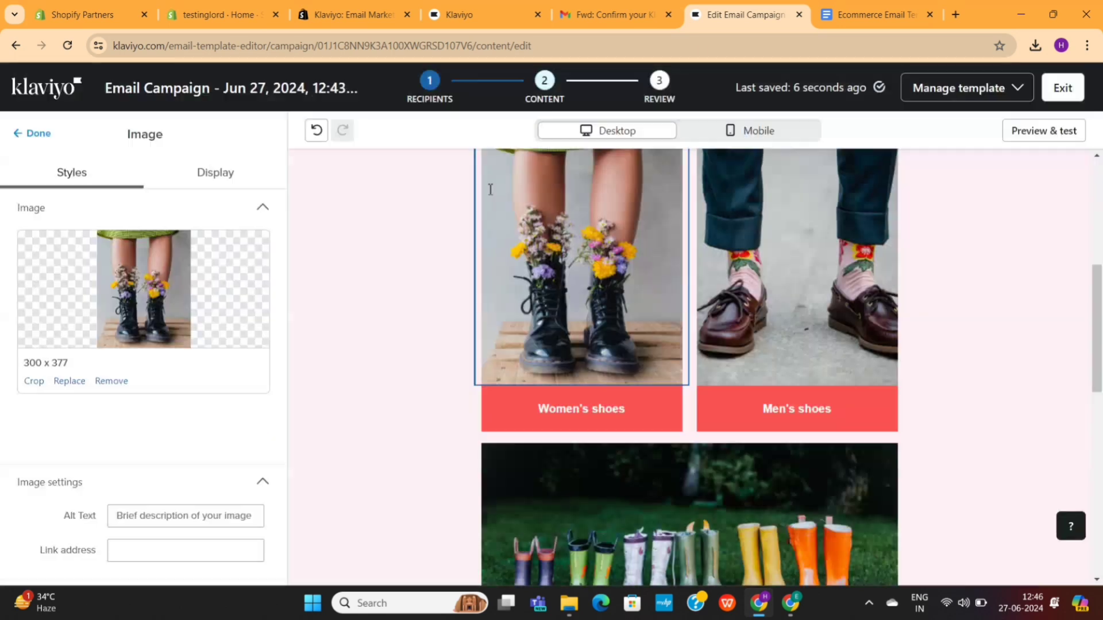
scroll(207, 281, "down", 5)
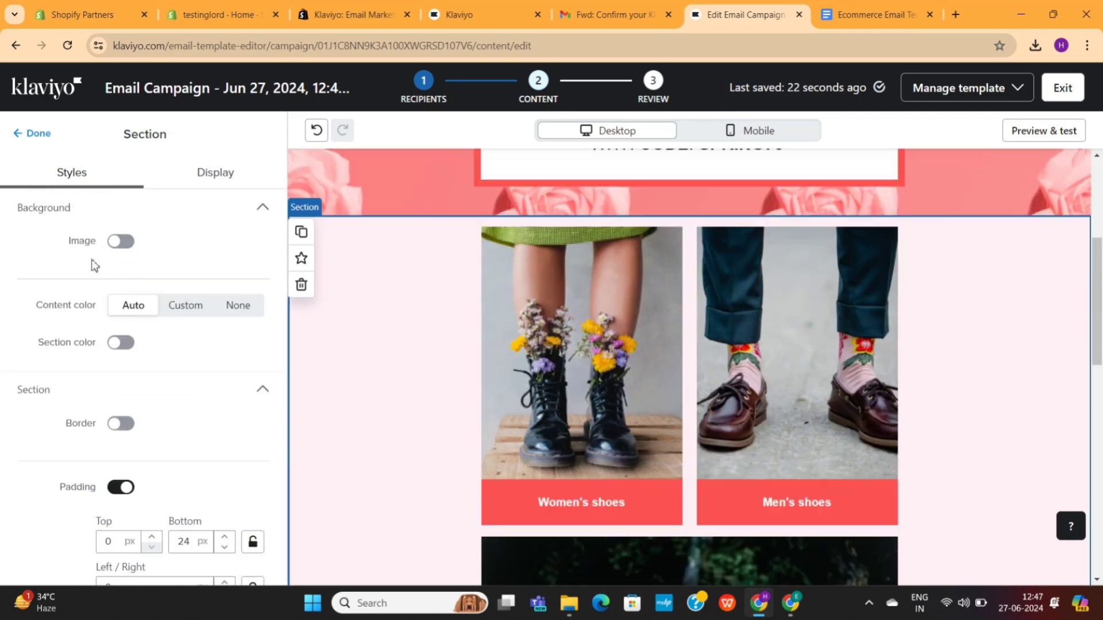
left_click(38, 133)
Step: Add a text block and a table below the sale banner, then delete both
scroll(687, 247, "up", 4)
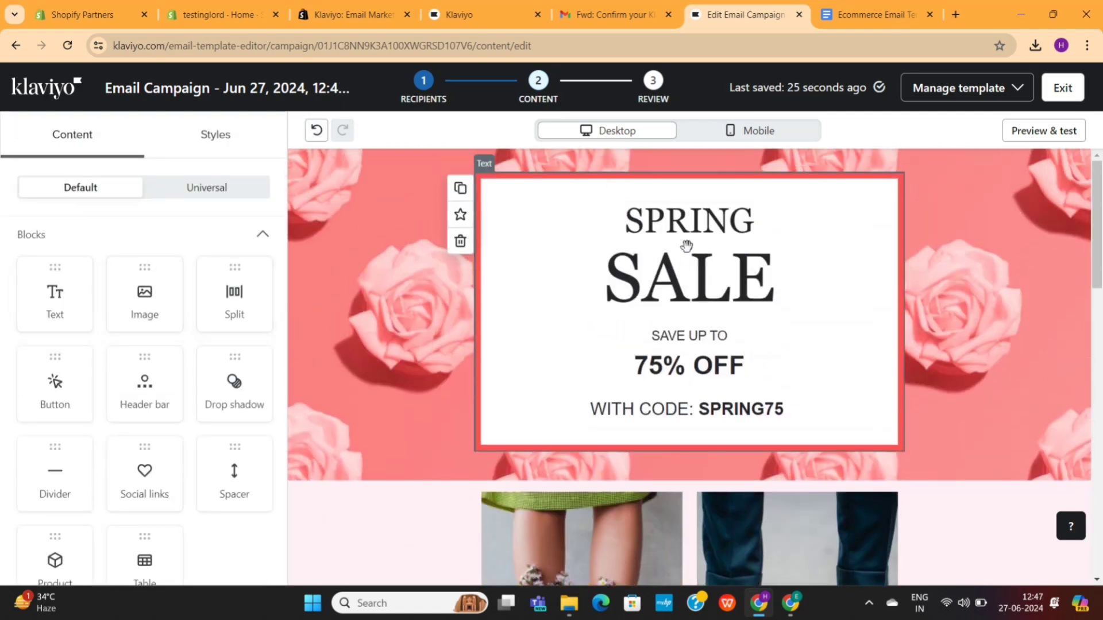
scroll(688, 247, "down", 2)
left_click_drag(58, 305, 688, 308)
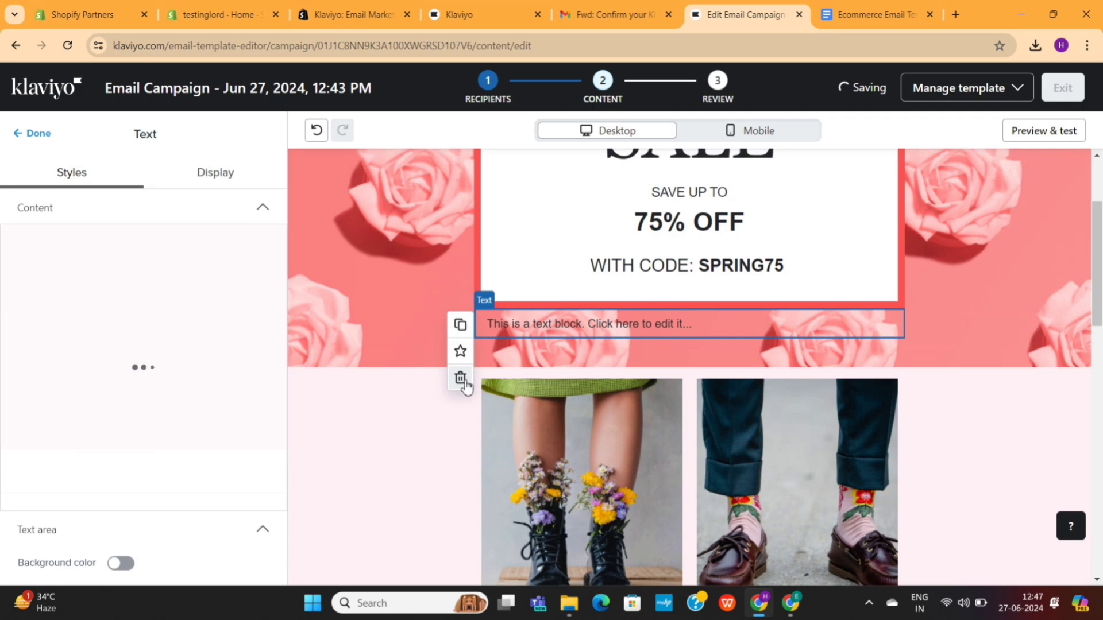
left_click(459, 376)
scroll(115, 389, "down", 3)
left_click_drag(151, 422, 609, 327)
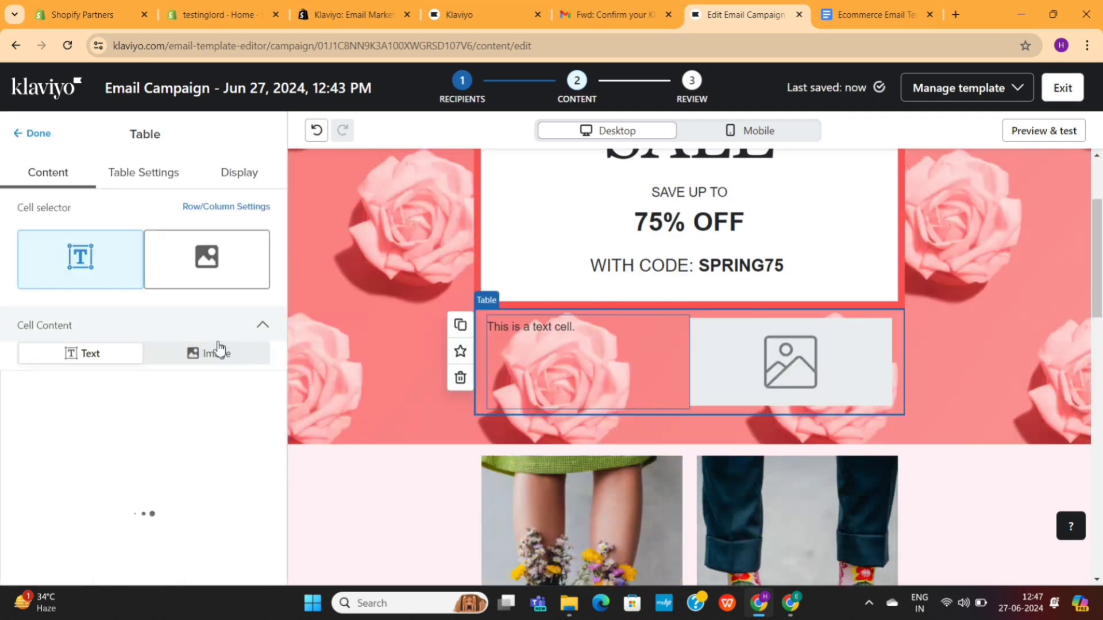
left_click(460, 377)
Step: Add a product block below the SPRING SALE banner
scroll(167, 398, "down", 3)
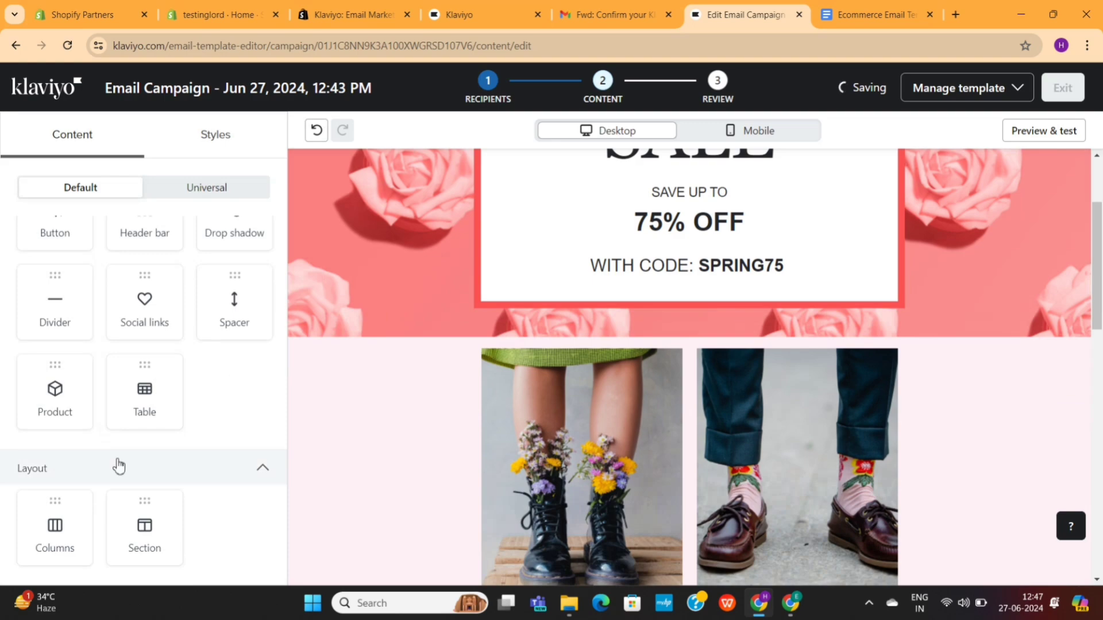
scroll(469, 416, "down", 15)
scroll(469, 416, "up", 20)
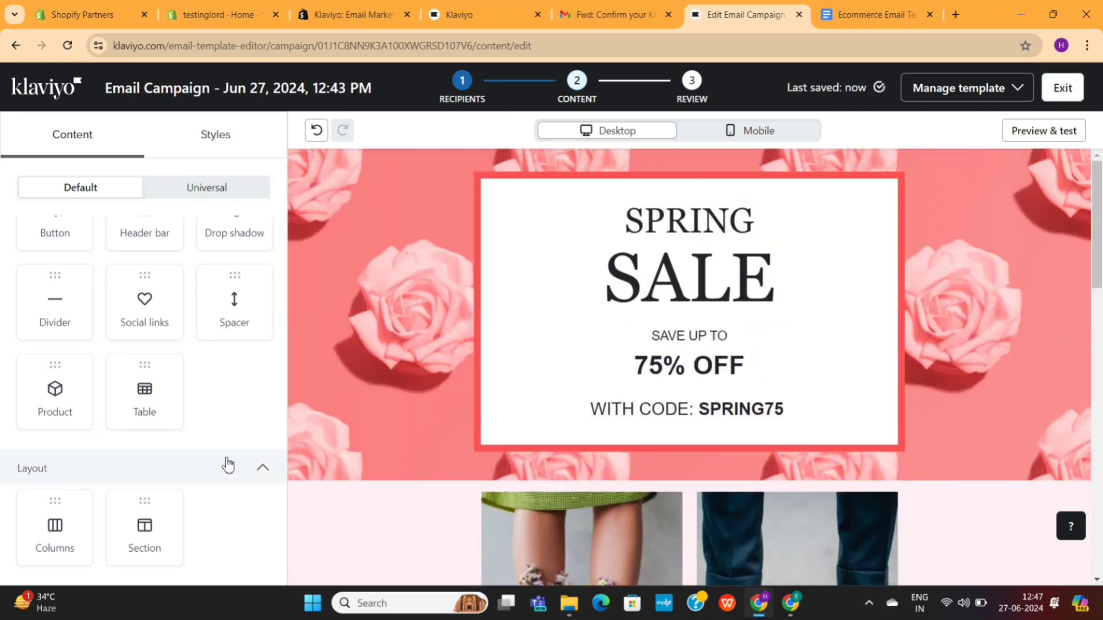
left_click_drag(58, 408, 616, 473)
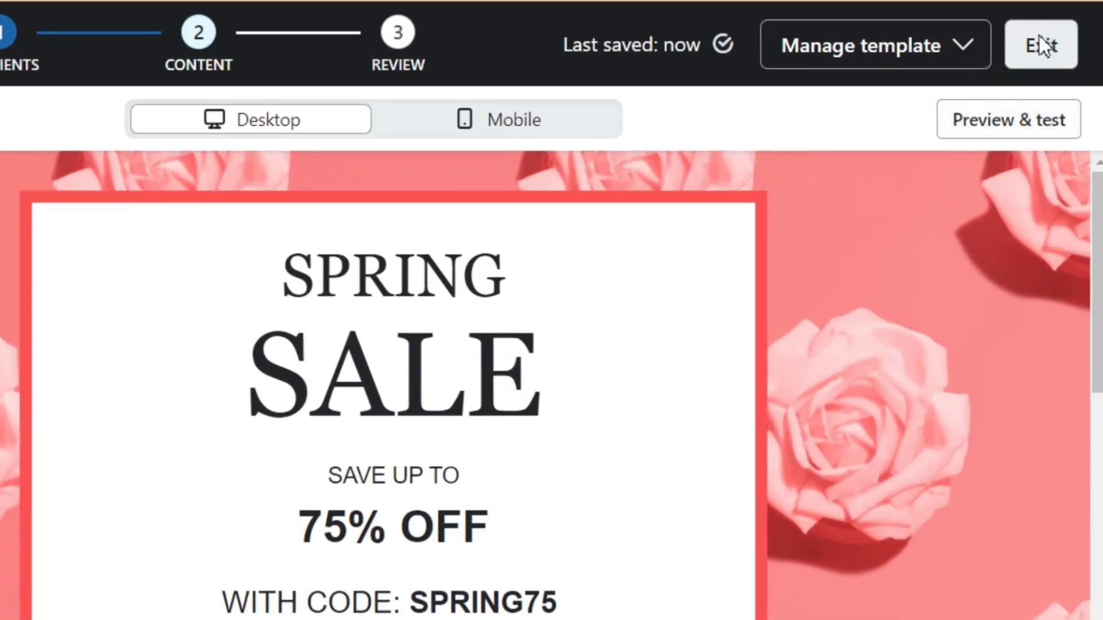
Step: Exit the email editor and continue to the Ready to send review checklist
left_click(1040, 38)
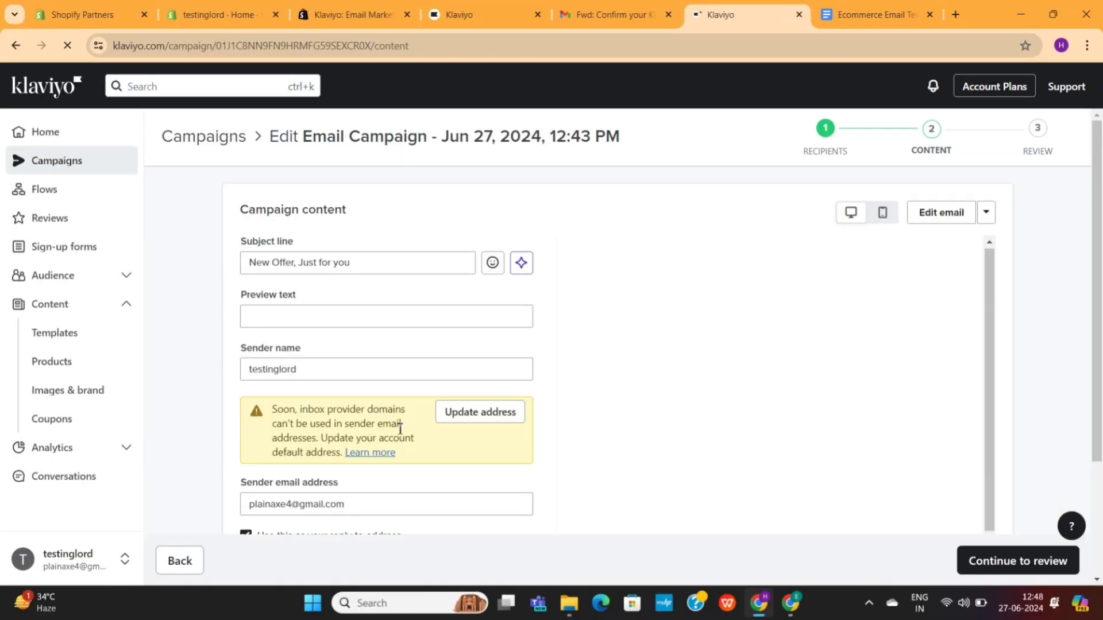
scroll(451, 490, "down", 3)
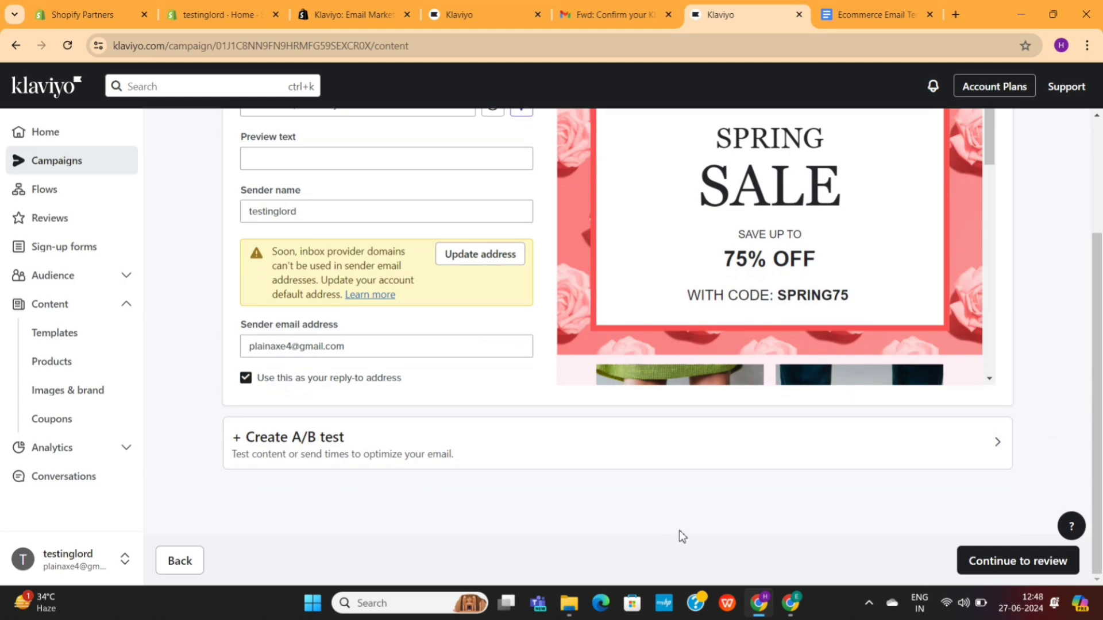
left_click(1007, 570)
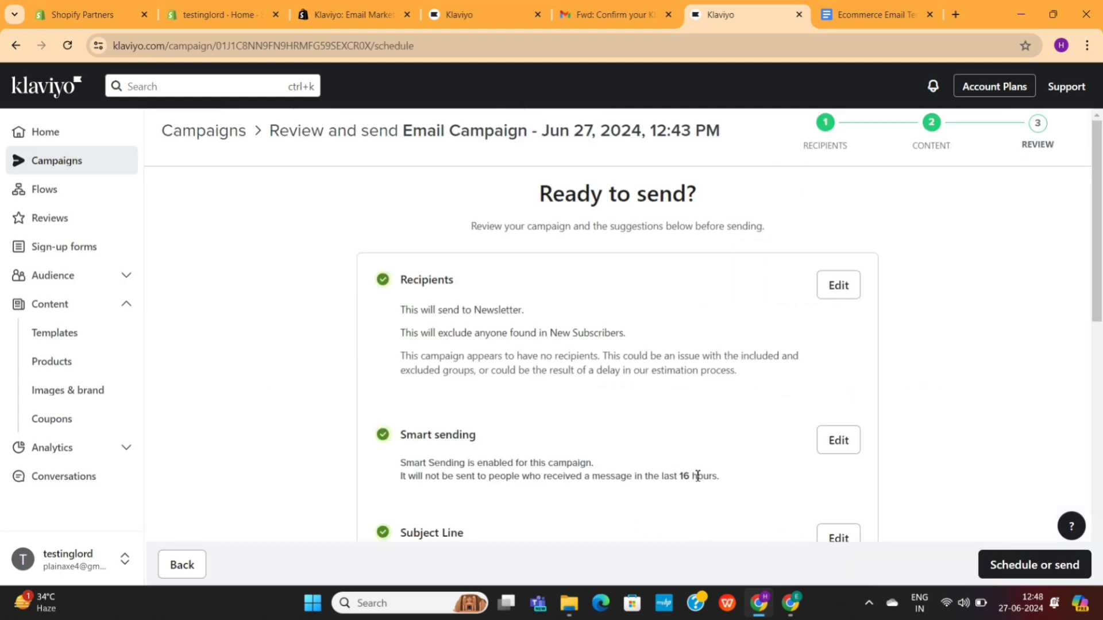
scroll(697, 476, "down", 5)
scroll(695, 460, "down", 3)
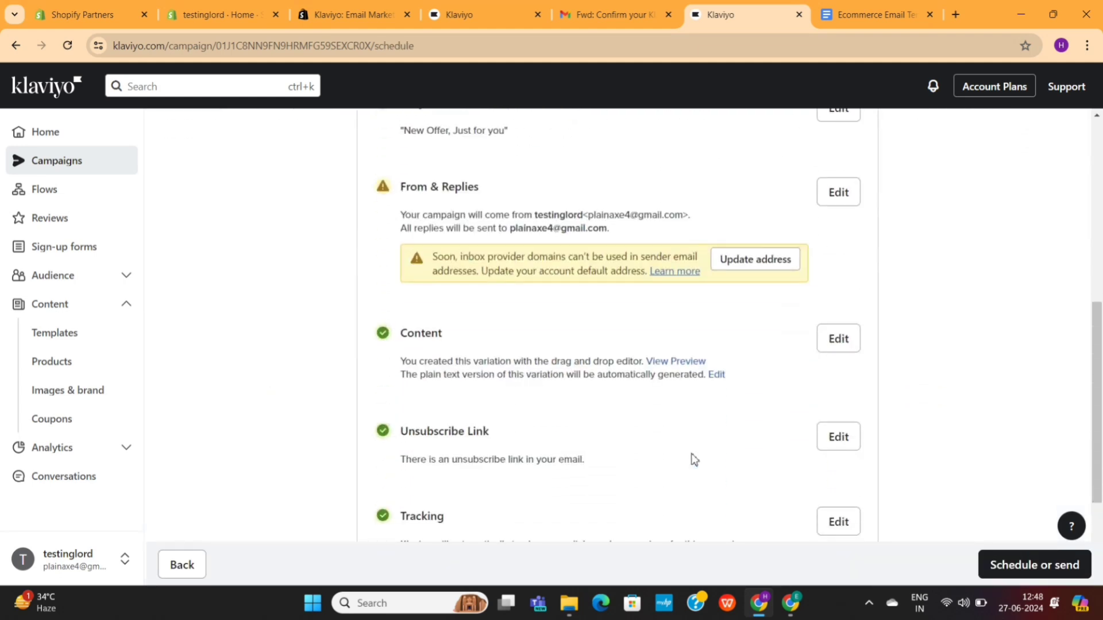
scroll(680, 428, "down", 3)
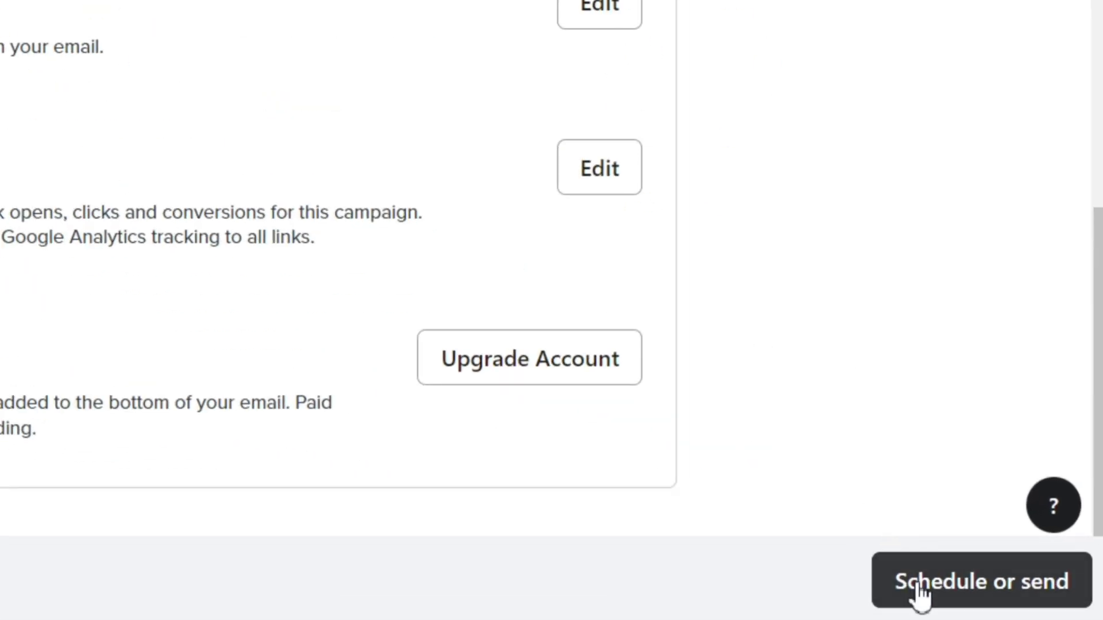
Step: Schedule the campaign for a fixed send time of Jun 27, 2024, 10:30 AM US/Eastern
left_click(918, 584)
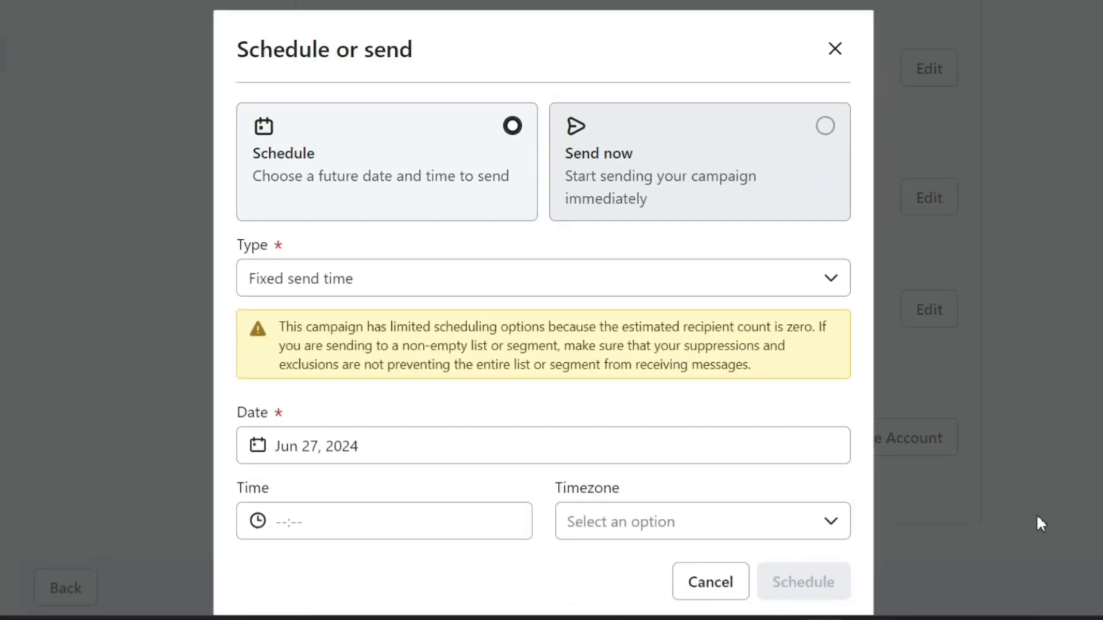
left_click(440, 287)
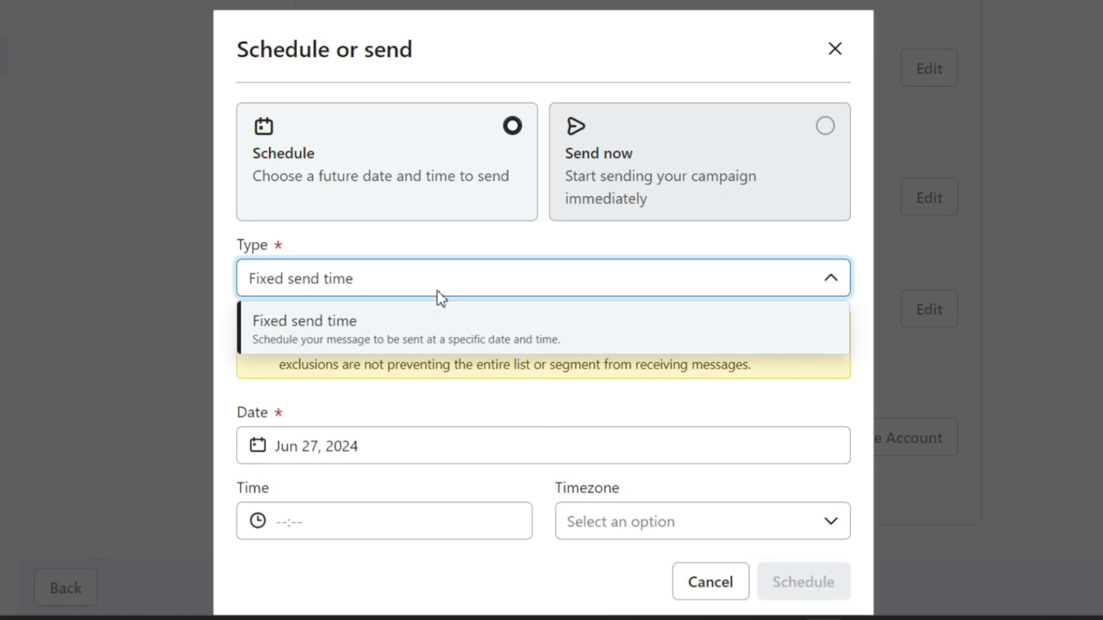
left_click(441, 326)
scroll(402, 408, "down", 3)
left_click(349, 370)
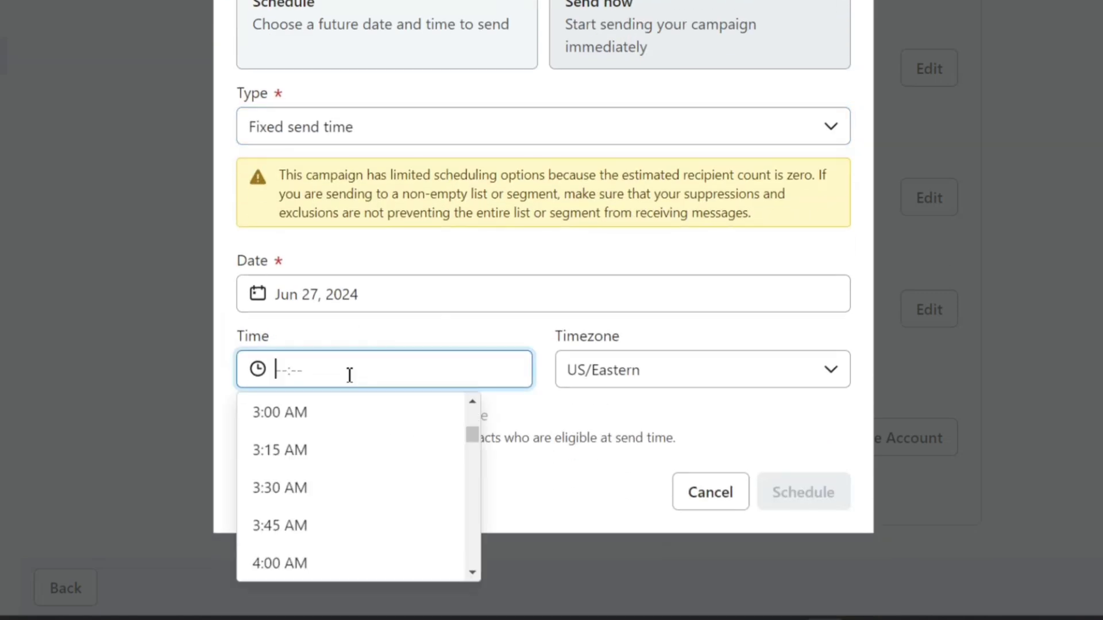
scroll(357, 504, "down", 15)
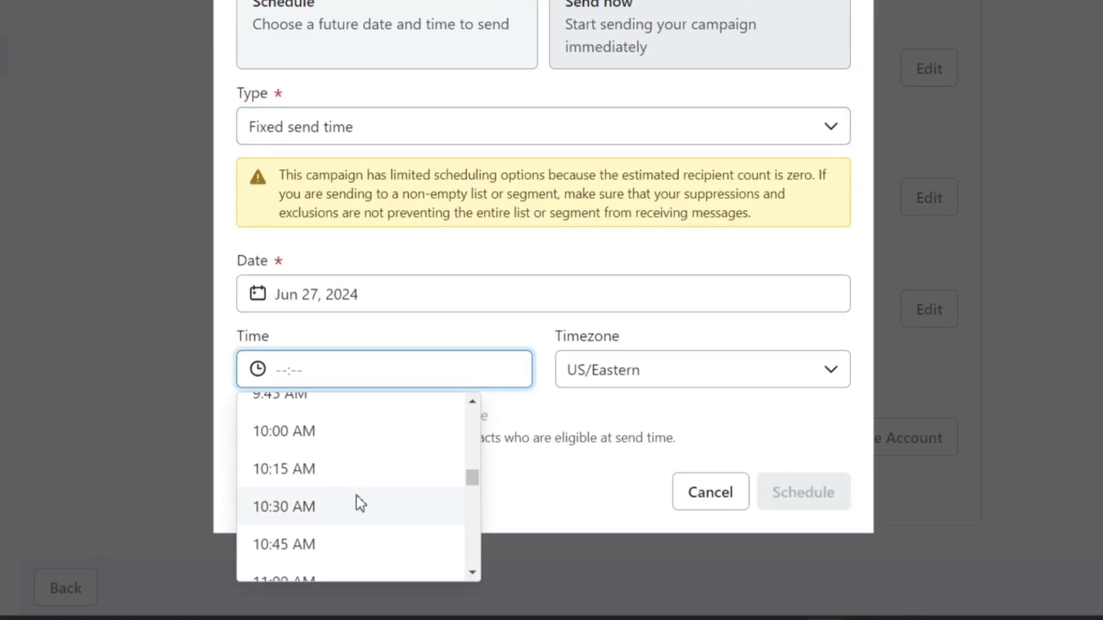
left_click(356, 504)
left_click(820, 492)
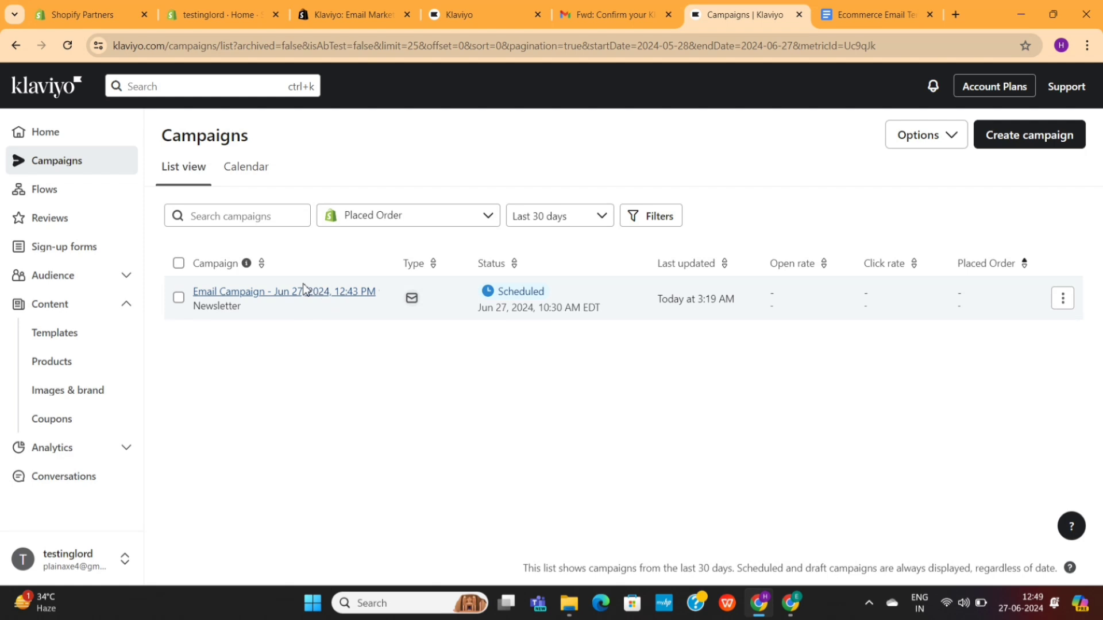
Step: Go to the Sign-up forms page and browse the Audience navigation section
left_click(64, 247)
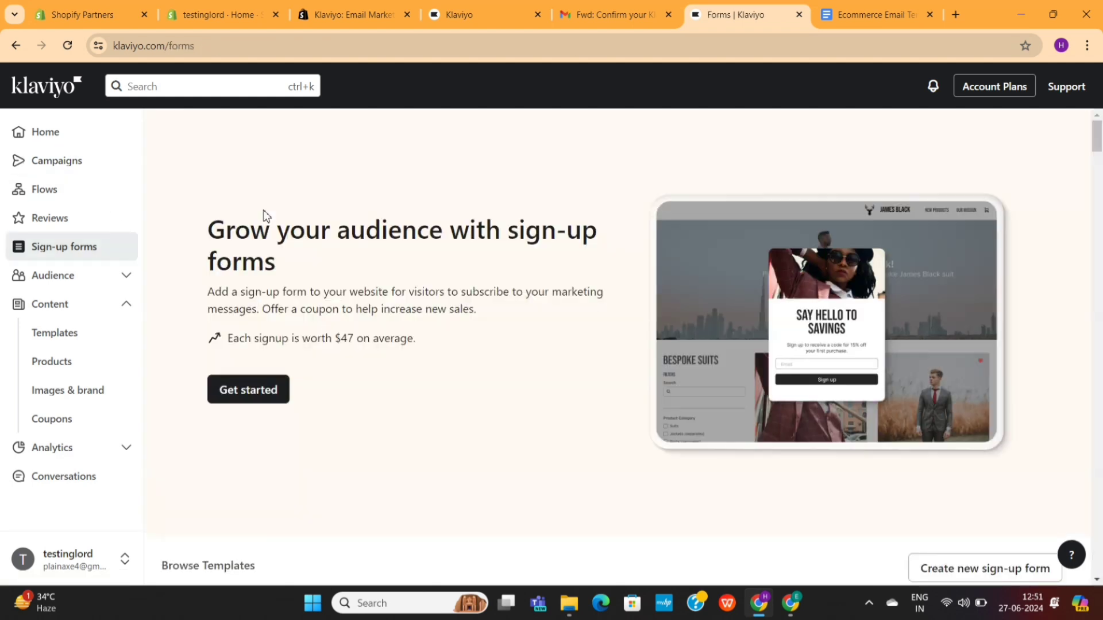
left_click_drag(210, 213, 350, 269)
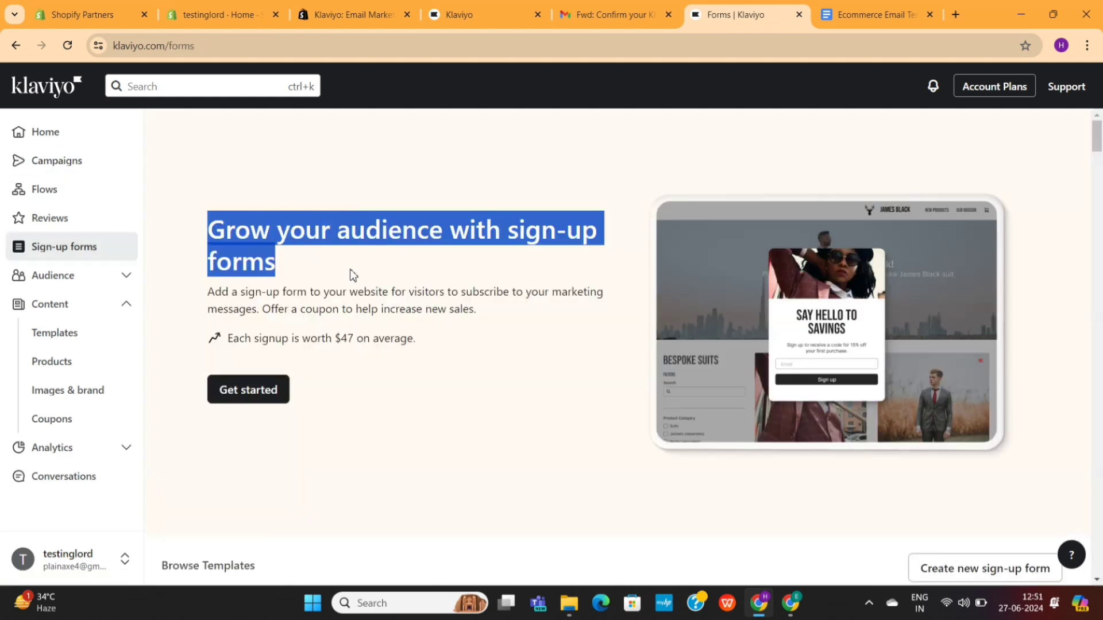
left_click(350, 269)
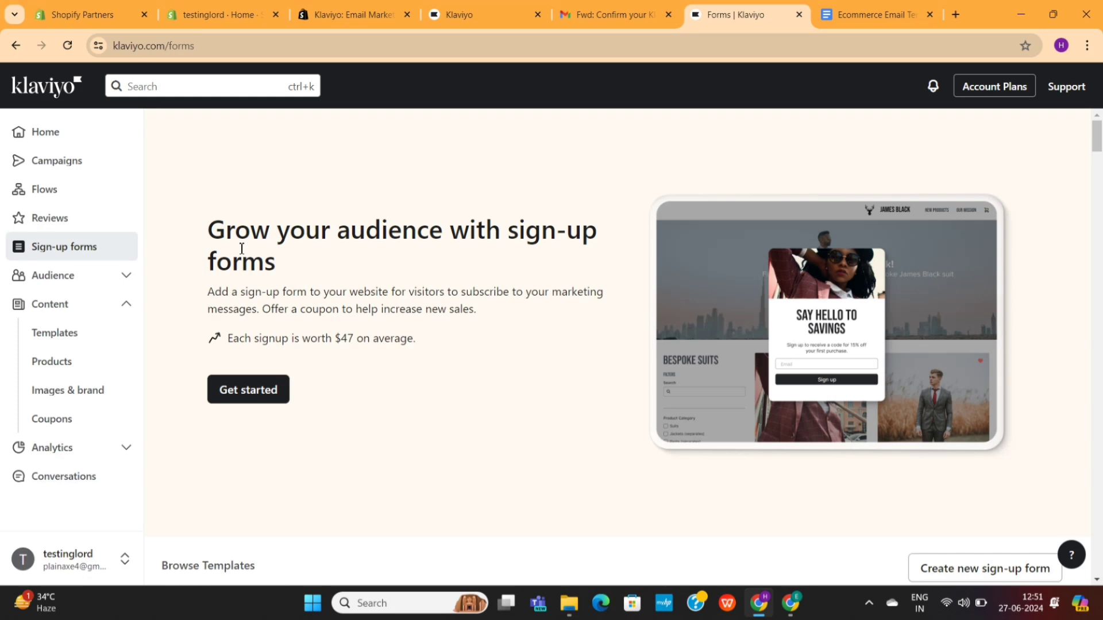
scroll(241, 248, "down", 1)
left_click(110, 275)
scroll(111, 290, "down", 2)
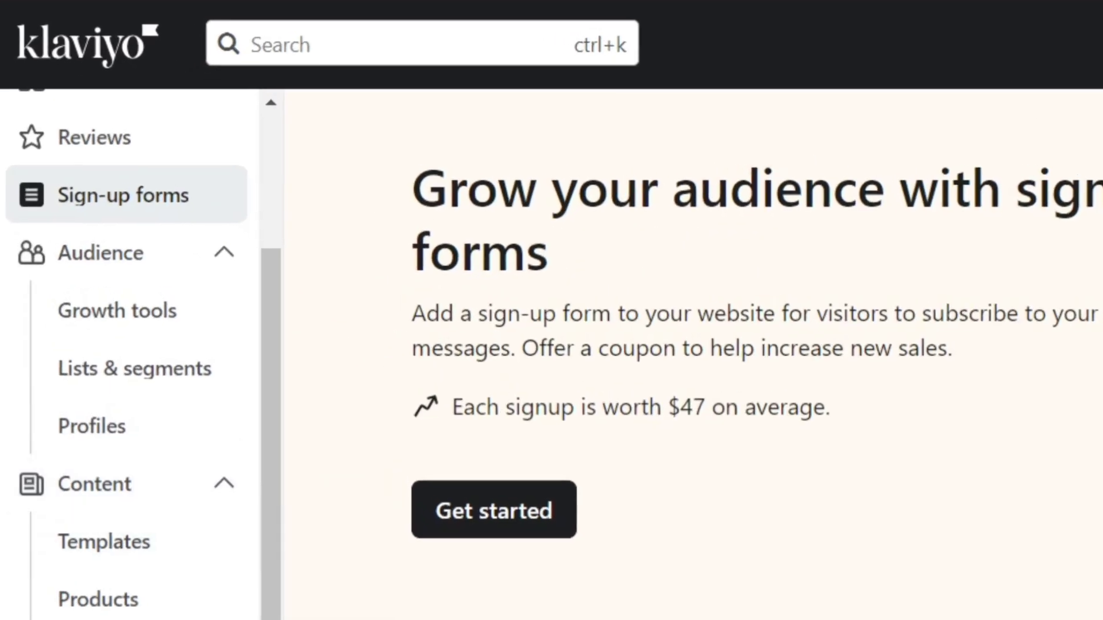
scroll(127, 345, "down", 5)
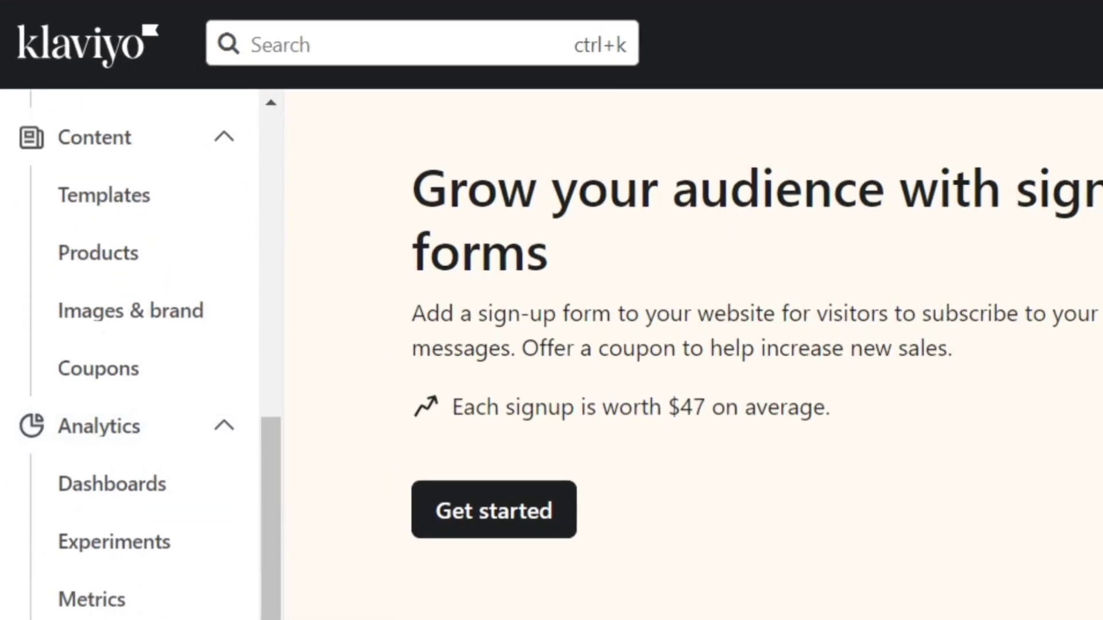
scroll(127, 345, "up", 8)
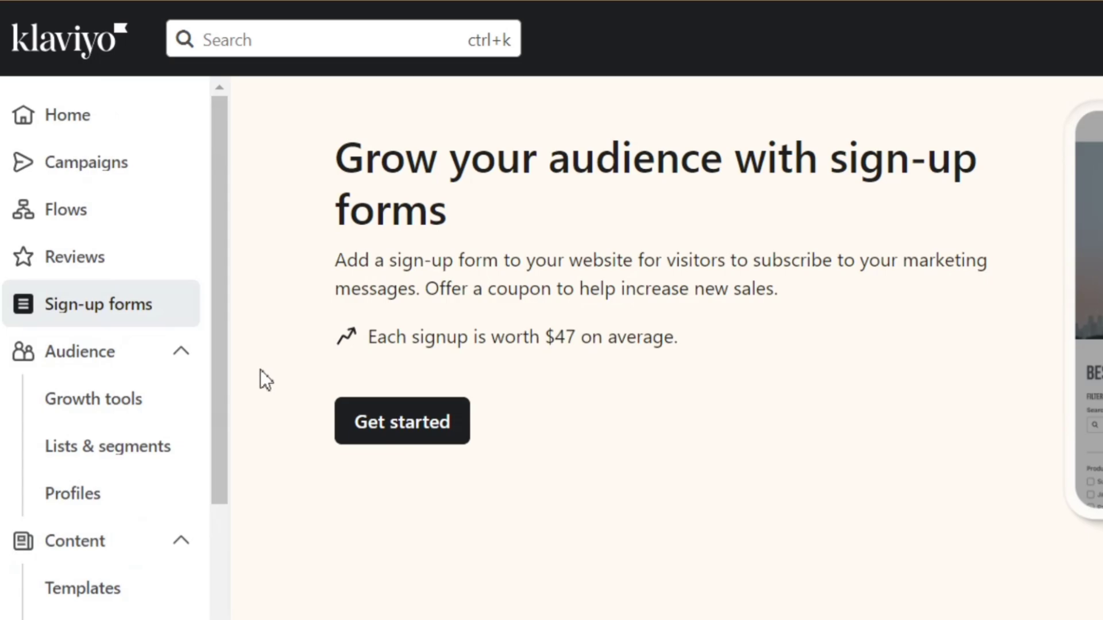
Step: Start a new Email sign-up form as a Popup that keeps the teaser
left_click(380, 439)
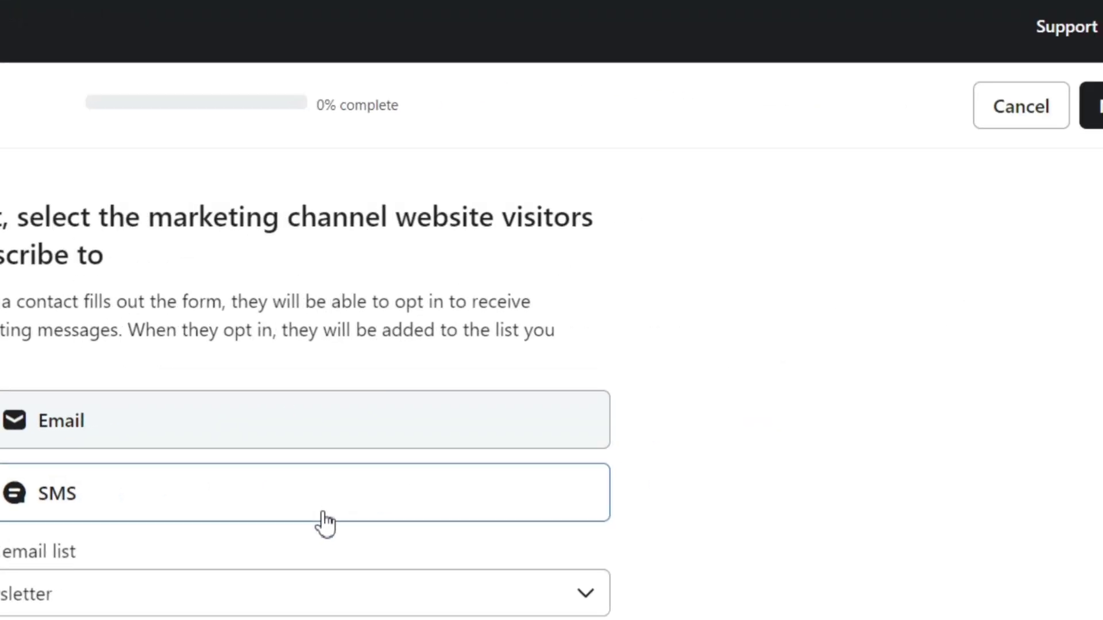
left_click(1043, 125)
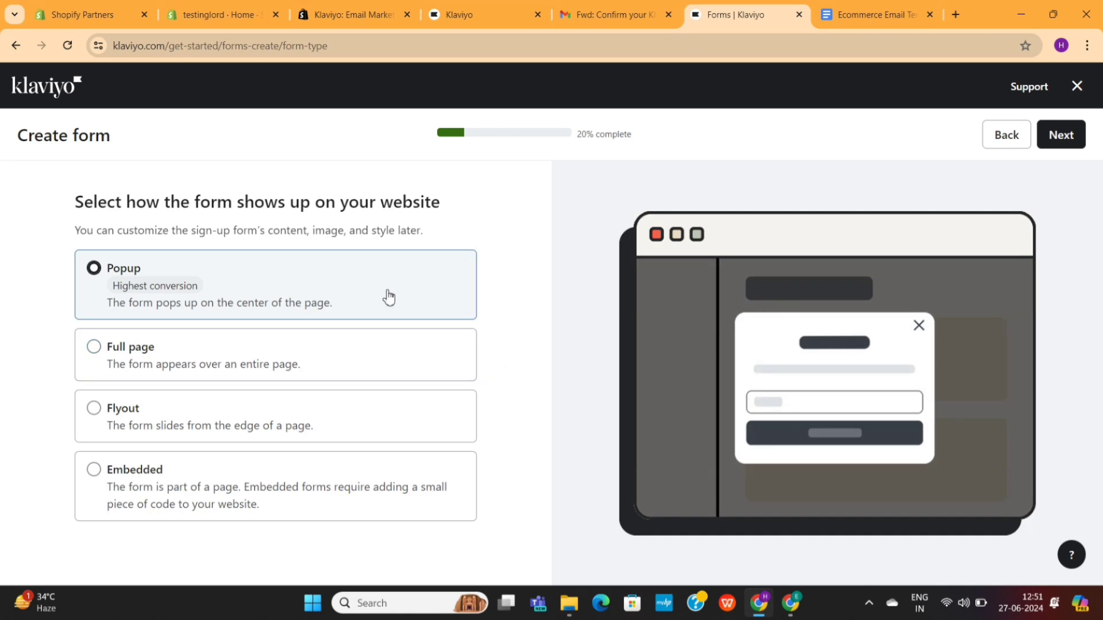
left_click(1049, 147)
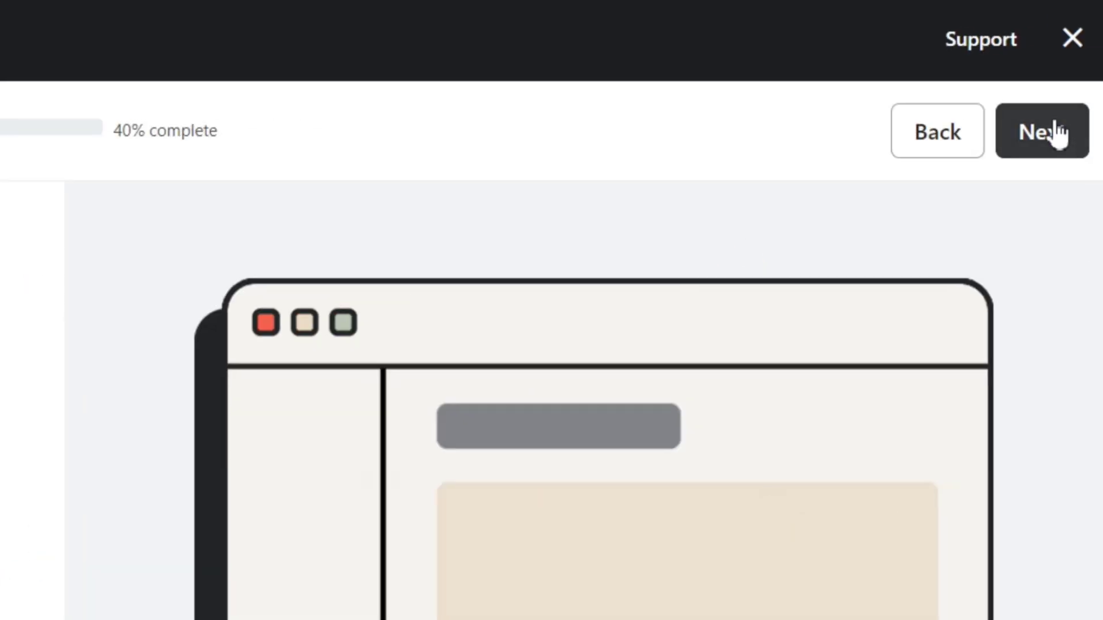
left_click(1057, 133)
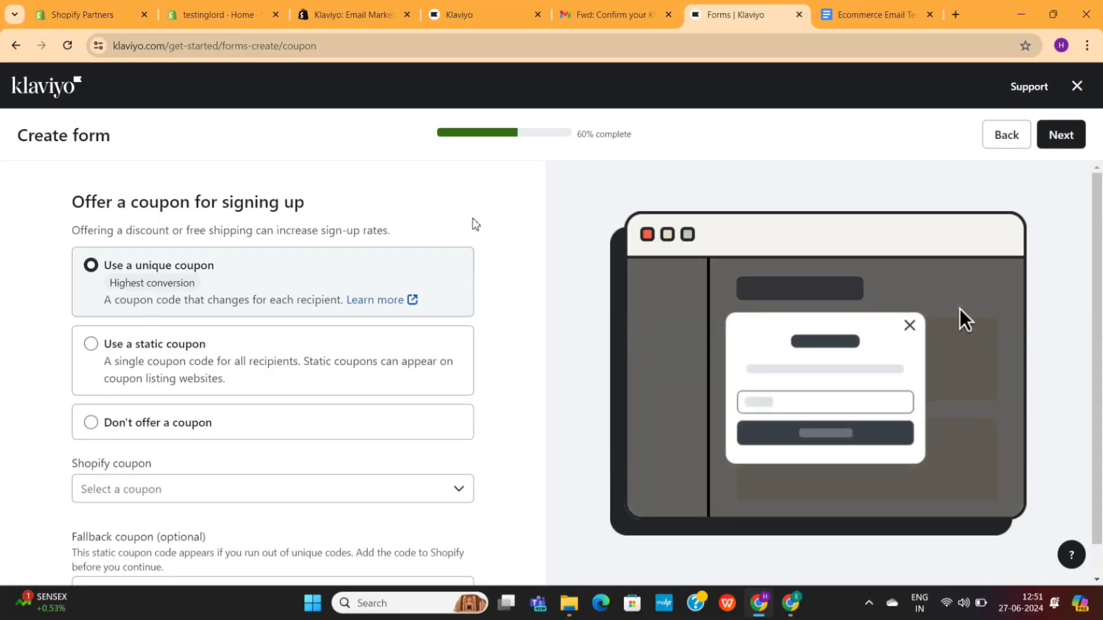
Step: Offer no coupon and preview the right side image layout
left_click(227, 419)
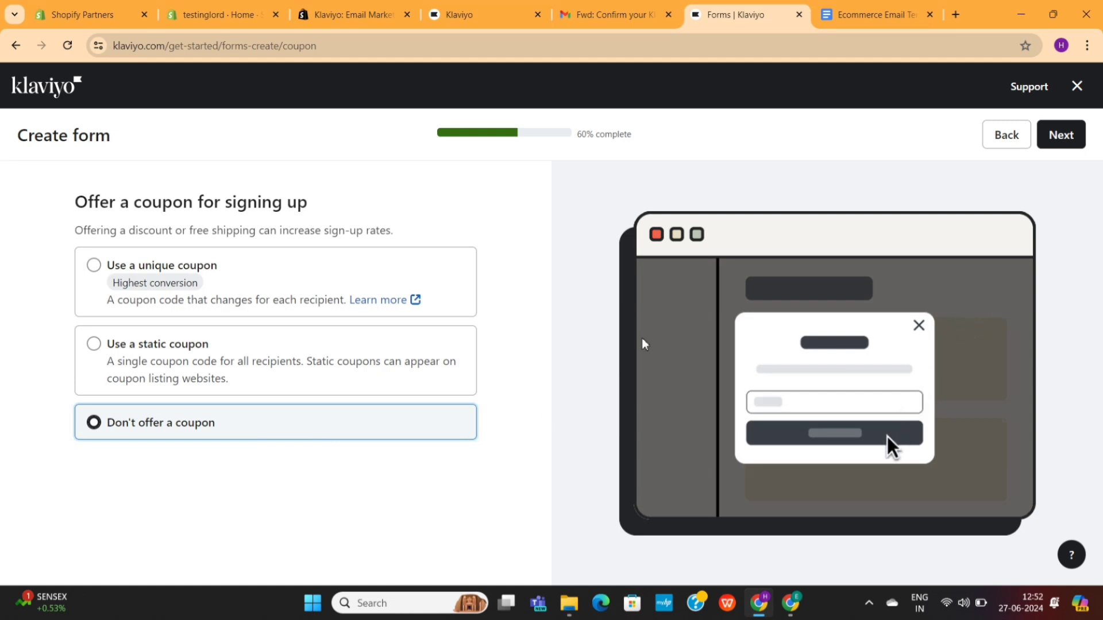
left_click(1059, 138)
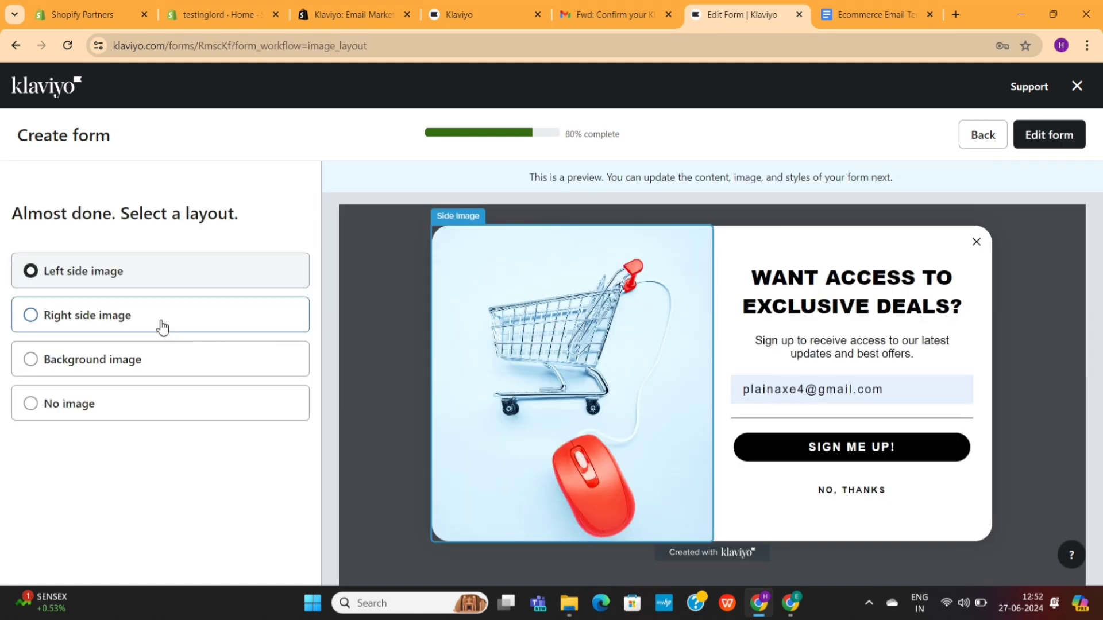
left_click(164, 327)
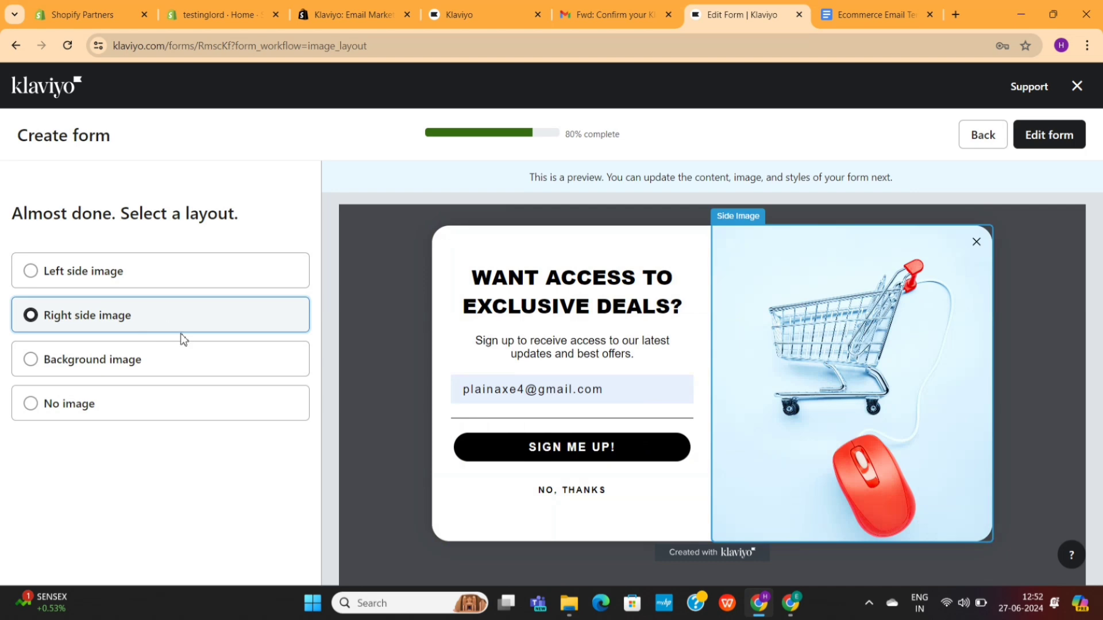
Step: Pick the No image layout for the popup and open it in the form editor
left_click(173, 369)
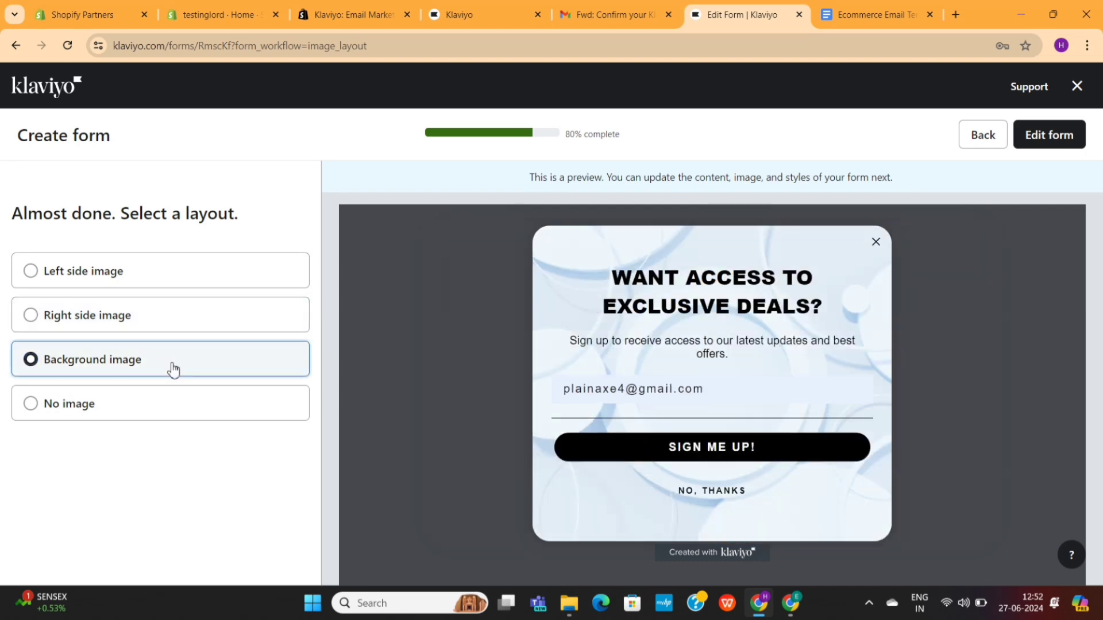
left_click(166, 397)
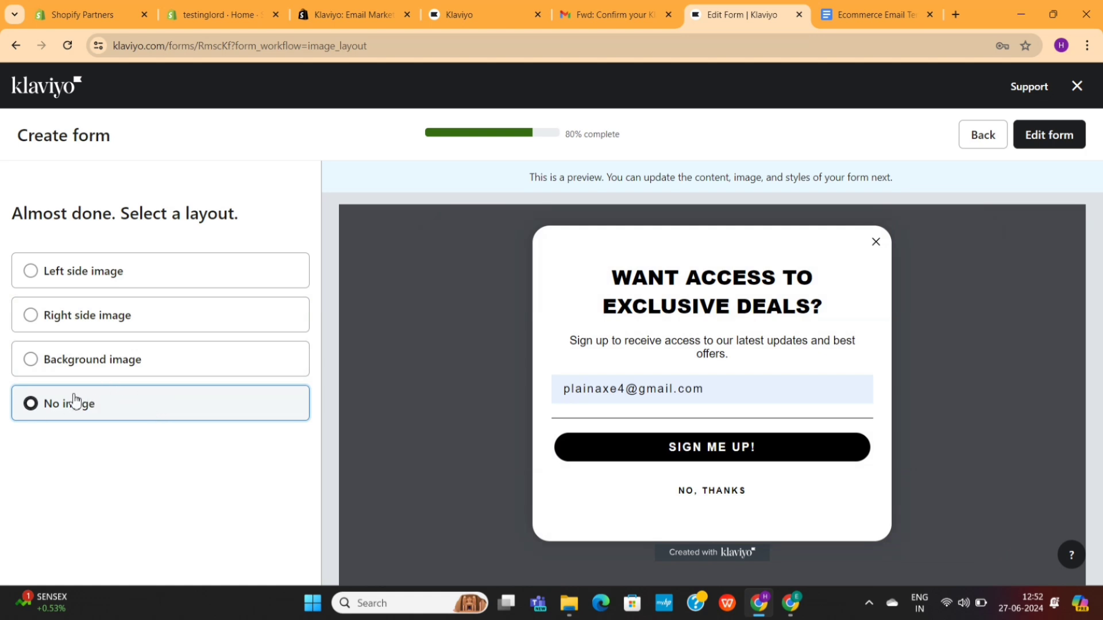
left_click(1068, 150)
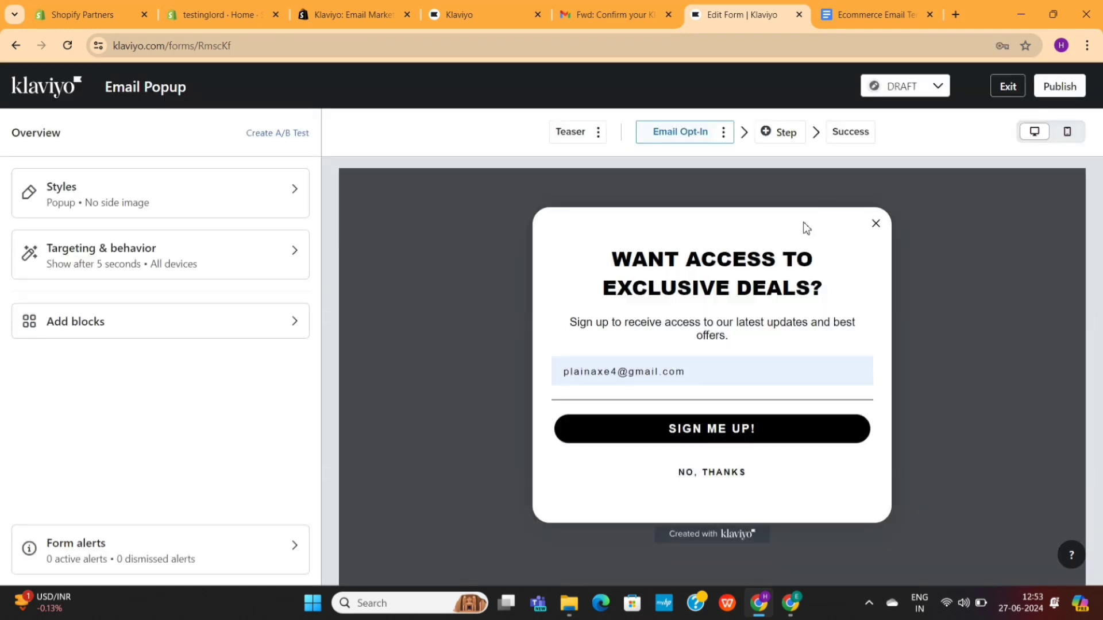
Step: Inspect the subtitle and email field, then list addable blocks down to Input fields
left_click(710, 332)
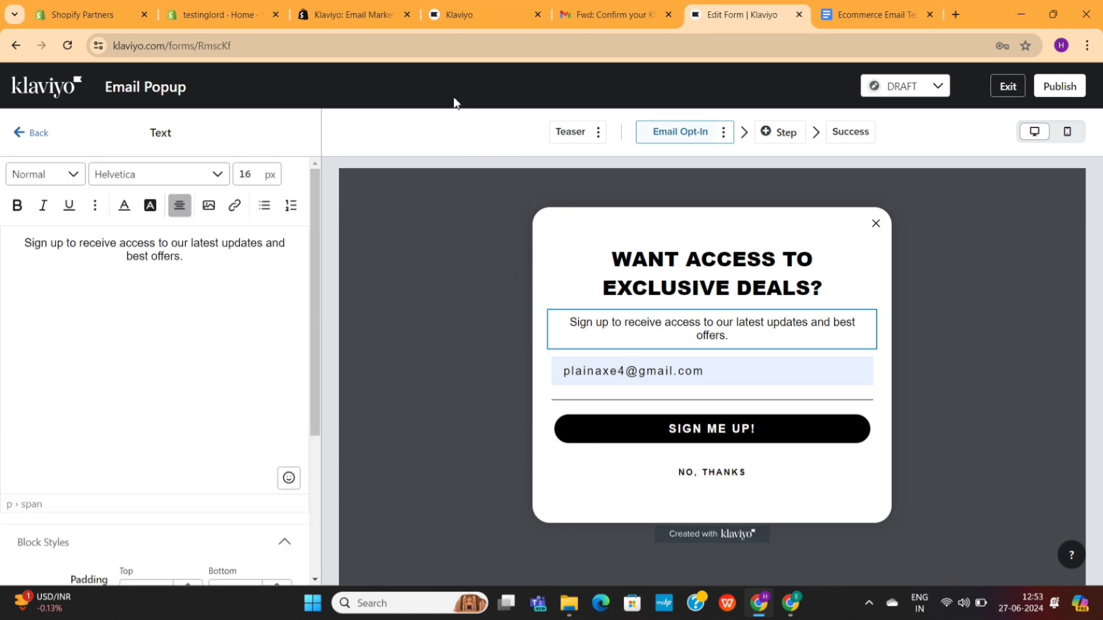
left_click(713, 371)
scroll(143, 449, "down", 5)
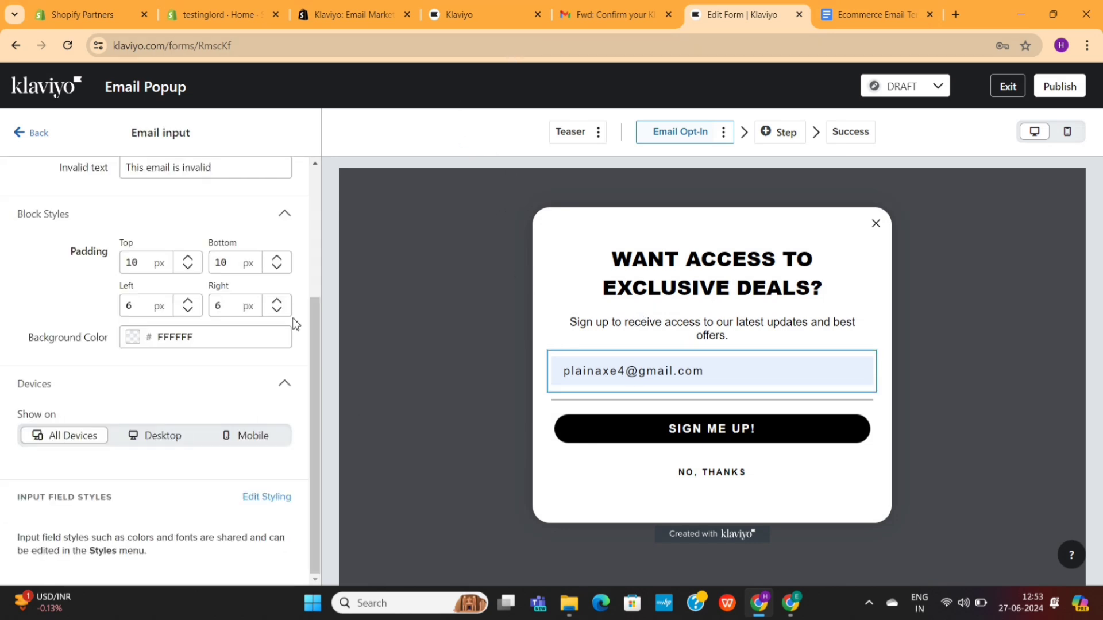
left_click(39, 135)
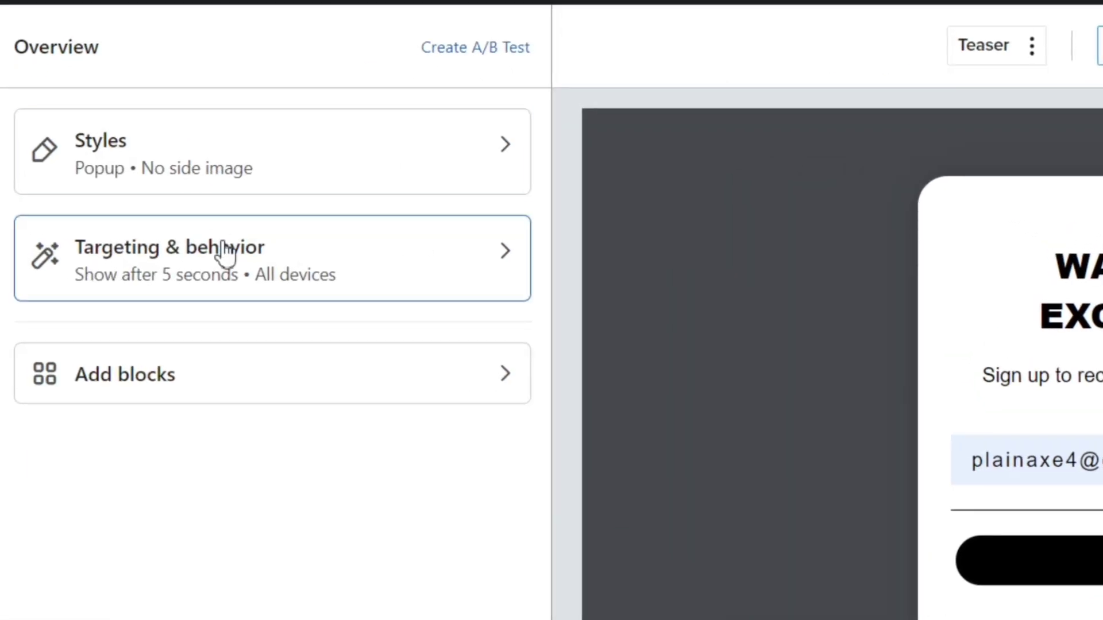
left_click(249, 367)
scroll(344, 344, "down", 4)
Step: Add a text input beside the email field with the placeholder 'Your Name'
left_click_drag(421, 192, 958, 208)
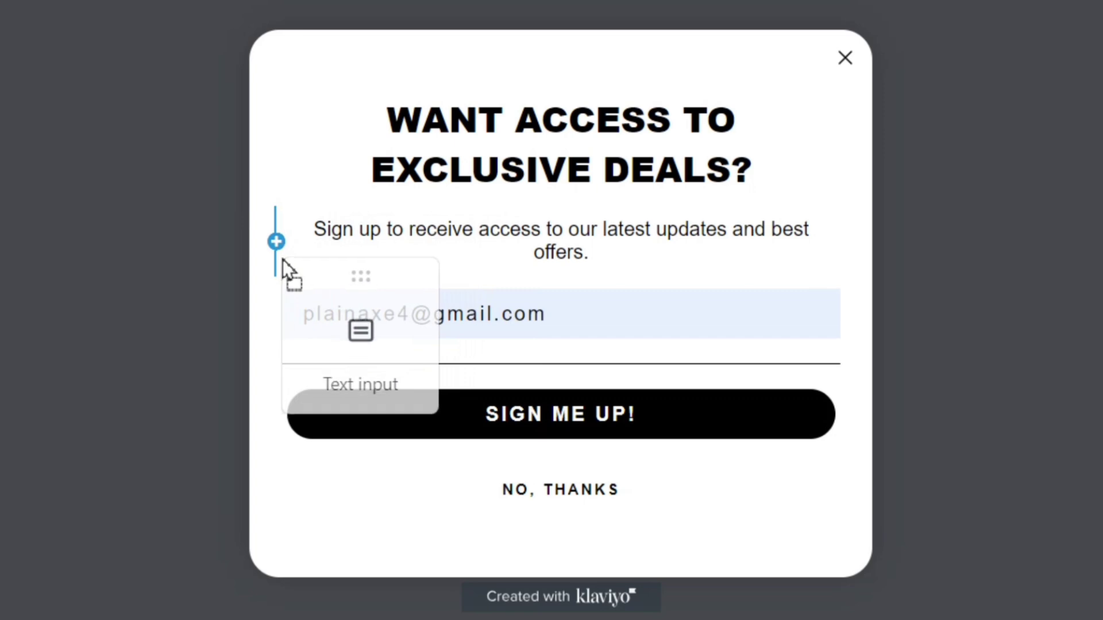
left_click_drag(283, 259, 296, 313)
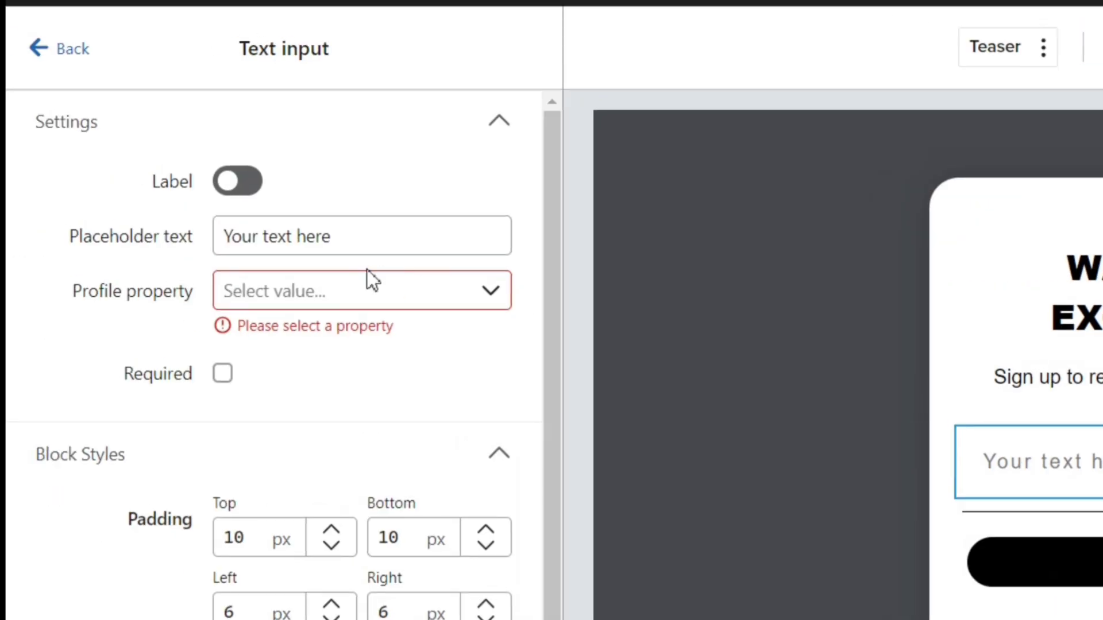
triple_click(297, 246)
type("Your ")
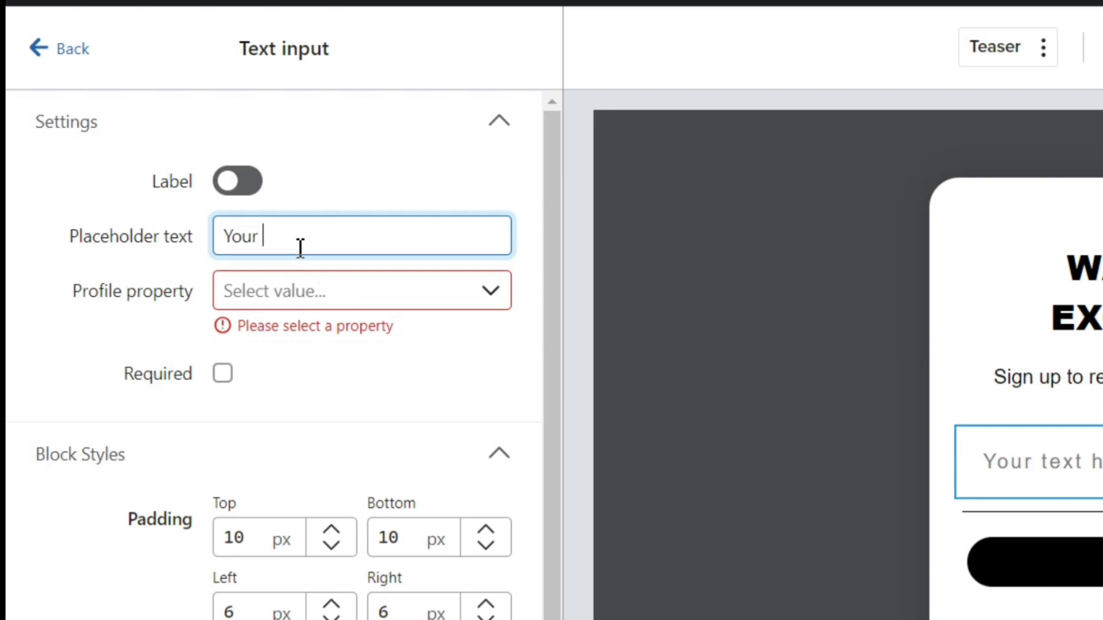
type("Name")
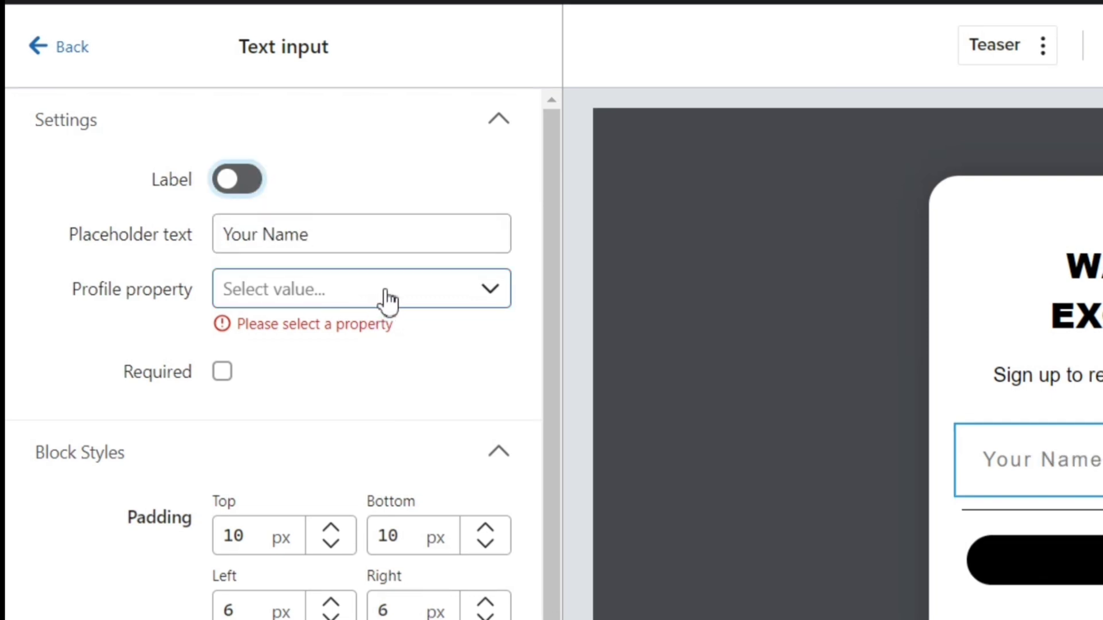
Step: Save the name field to First Name, make it required, and publish the popup
left_click(383, 290)
scroll(322, 574, "down", 1)
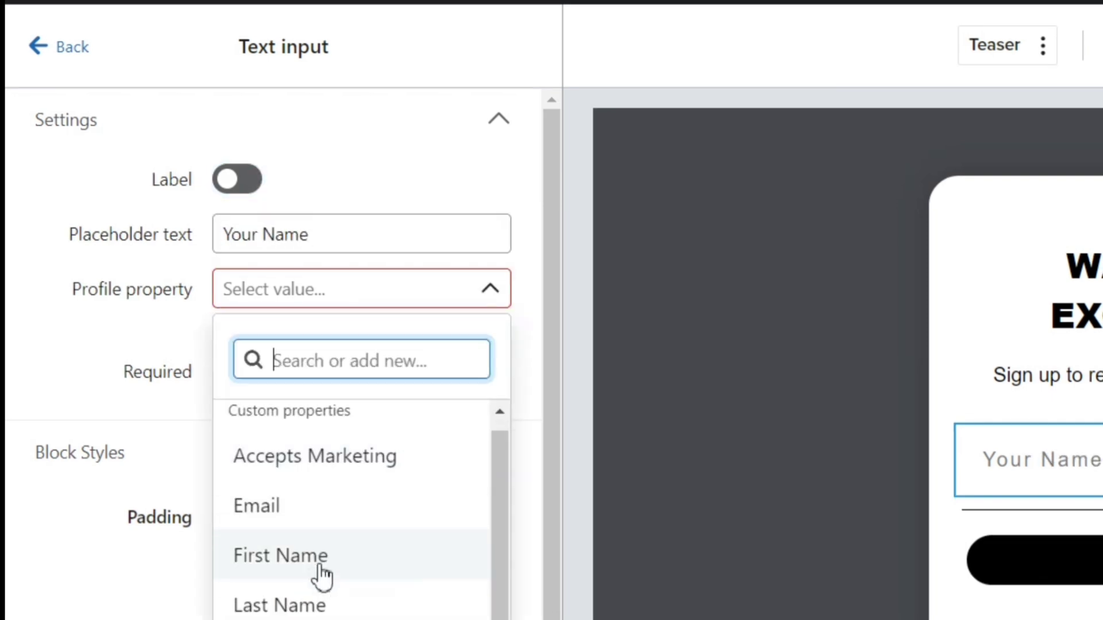
left_click(336, 523)
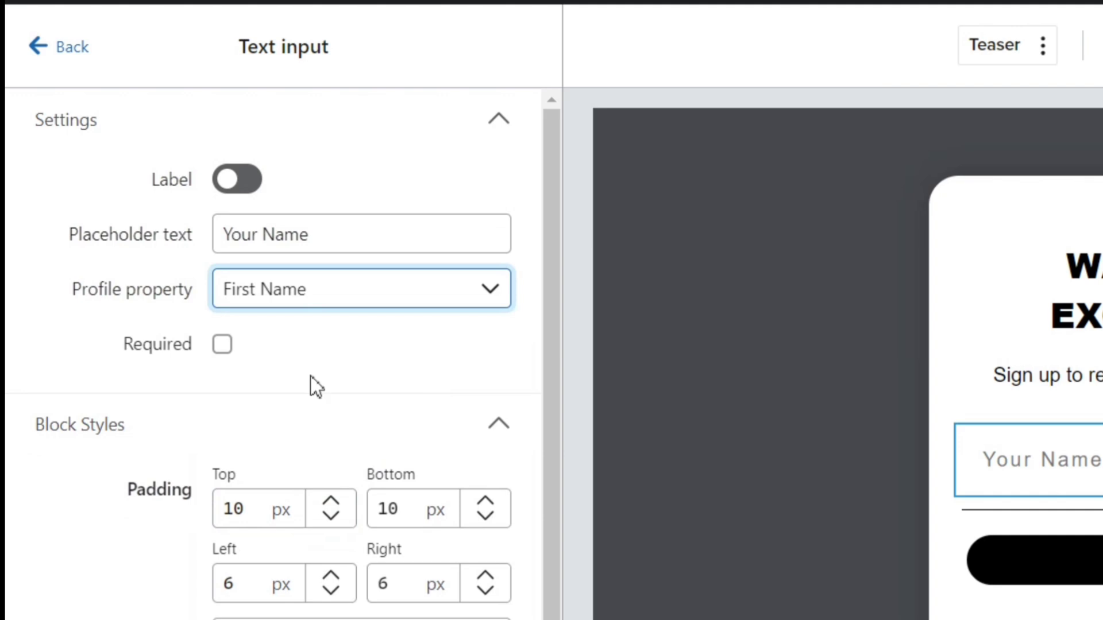
left_click(223, 345)
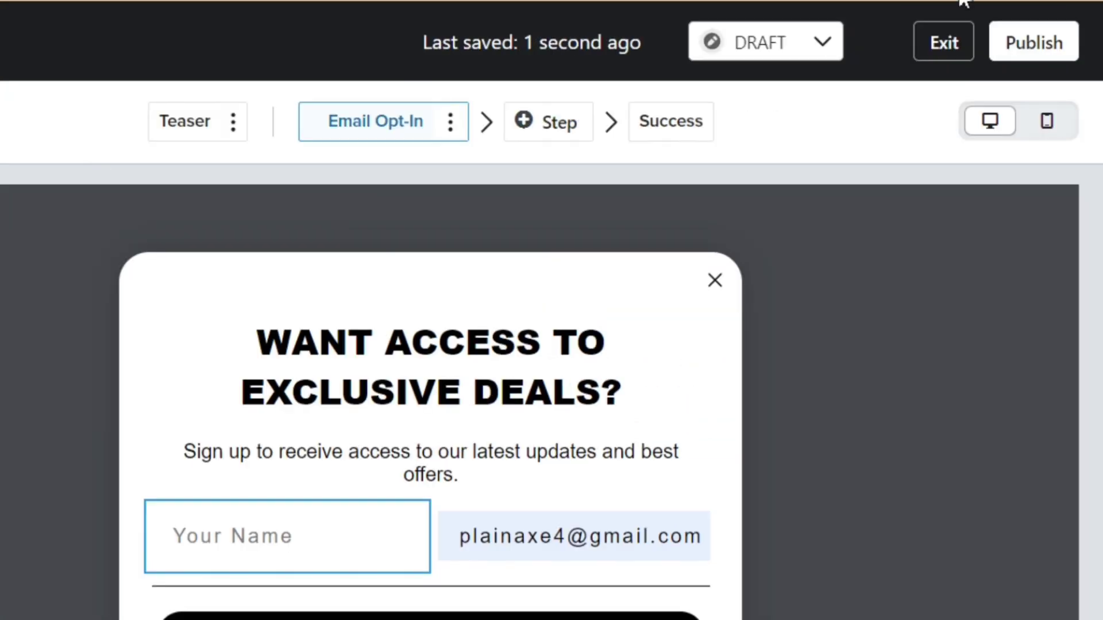
left_click(1039, 47)
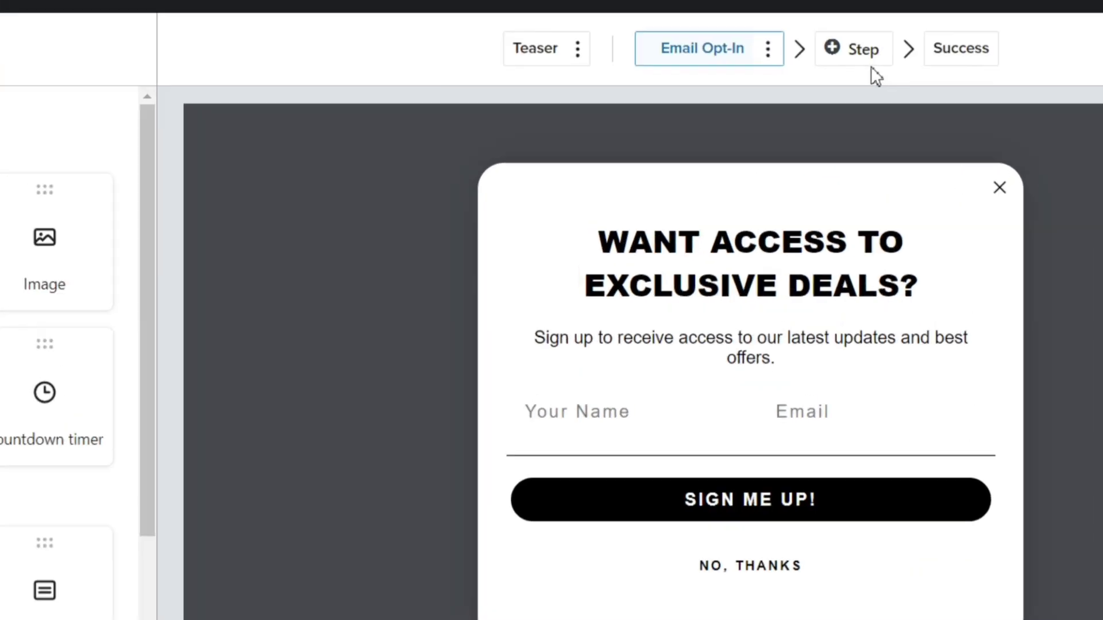
Step: Check the Add step options, close them without adding a step, and exit the editor
left_click(885, 46)
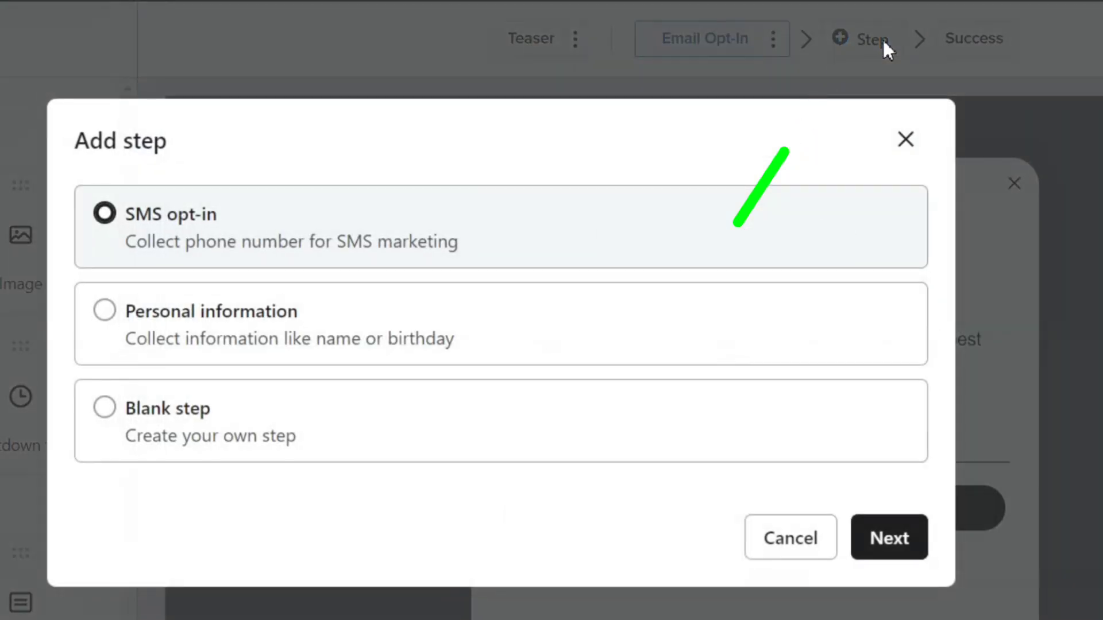
left_click(902, 139)
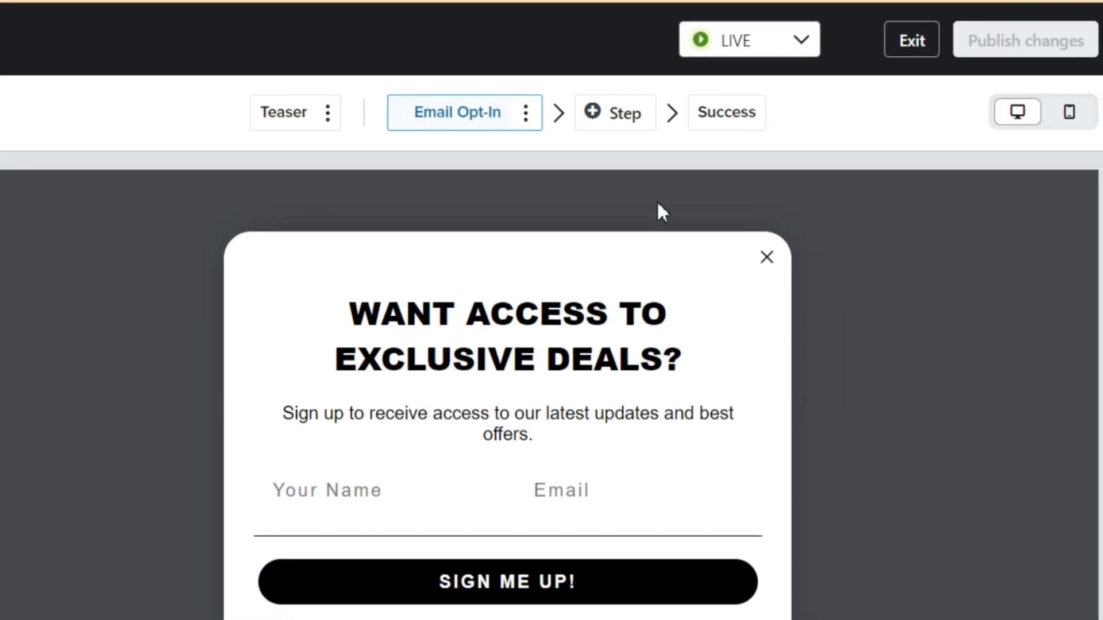
left_click(914, 43)
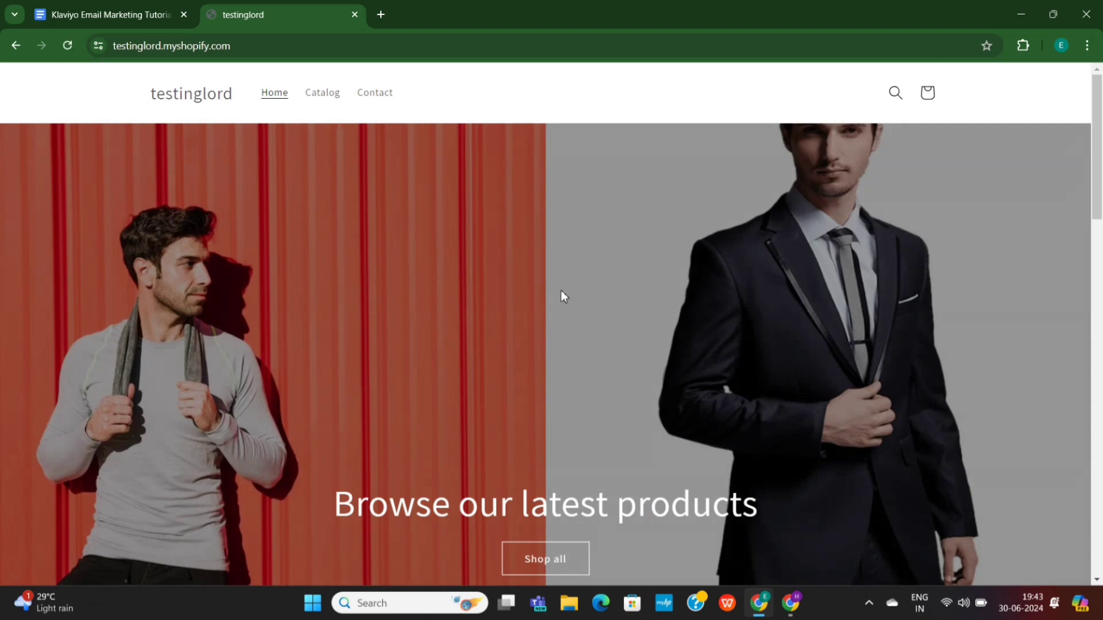
Step: Scroll the store homepage until the popup appears and test its Your Name and Email fields
scroll(561, 291, "down", 12)
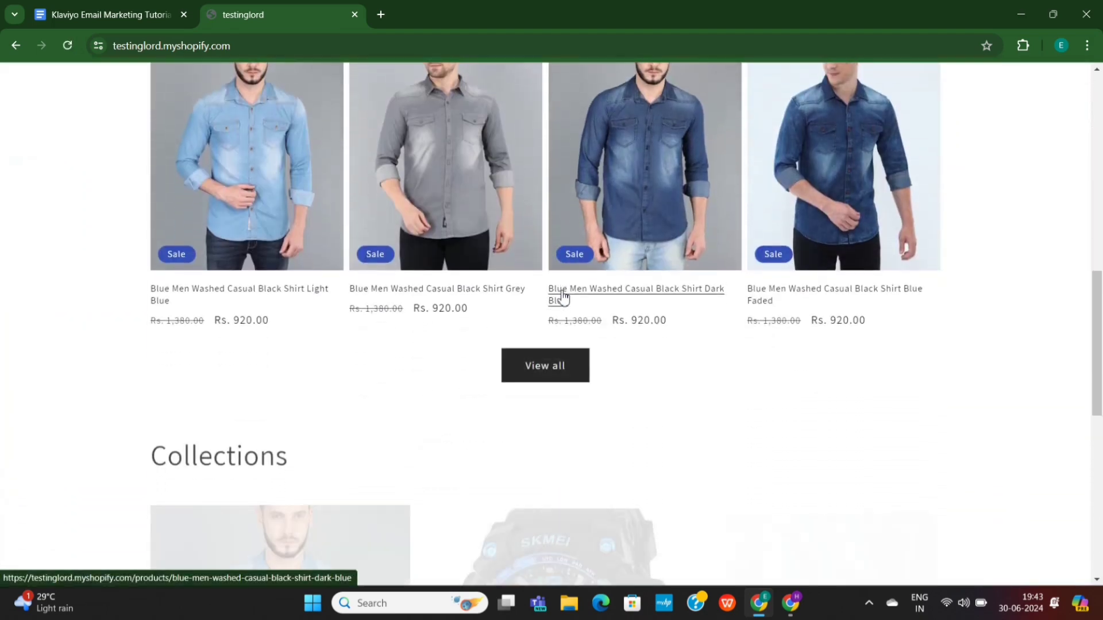
scroll(562, 296, "down", 10)
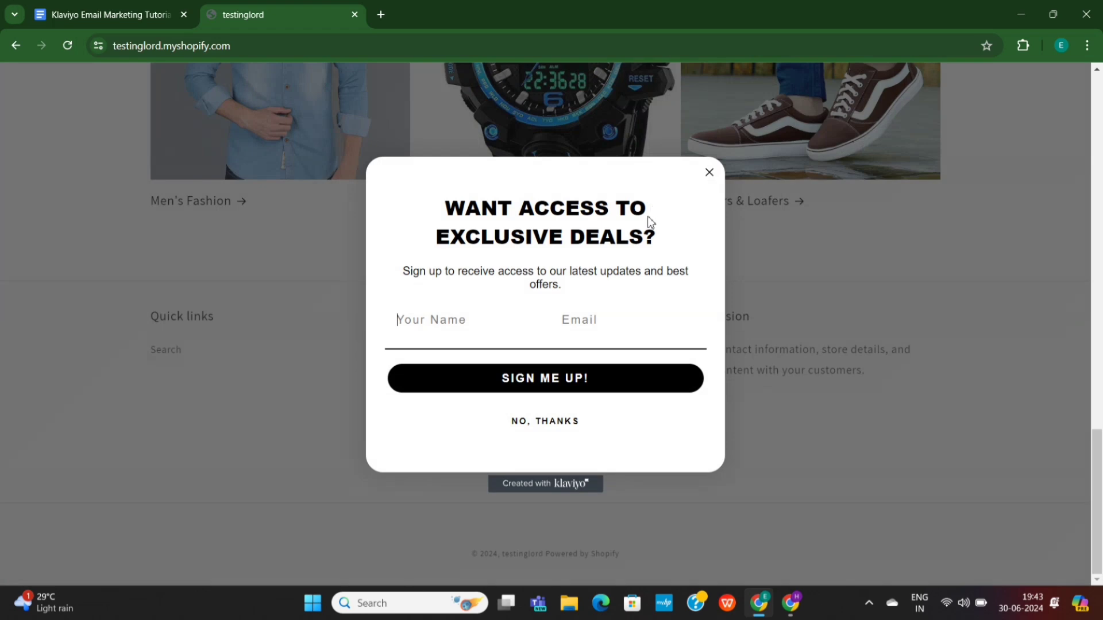
left_click_drag(423, 209, 664, 249)
left_click(691, 251)
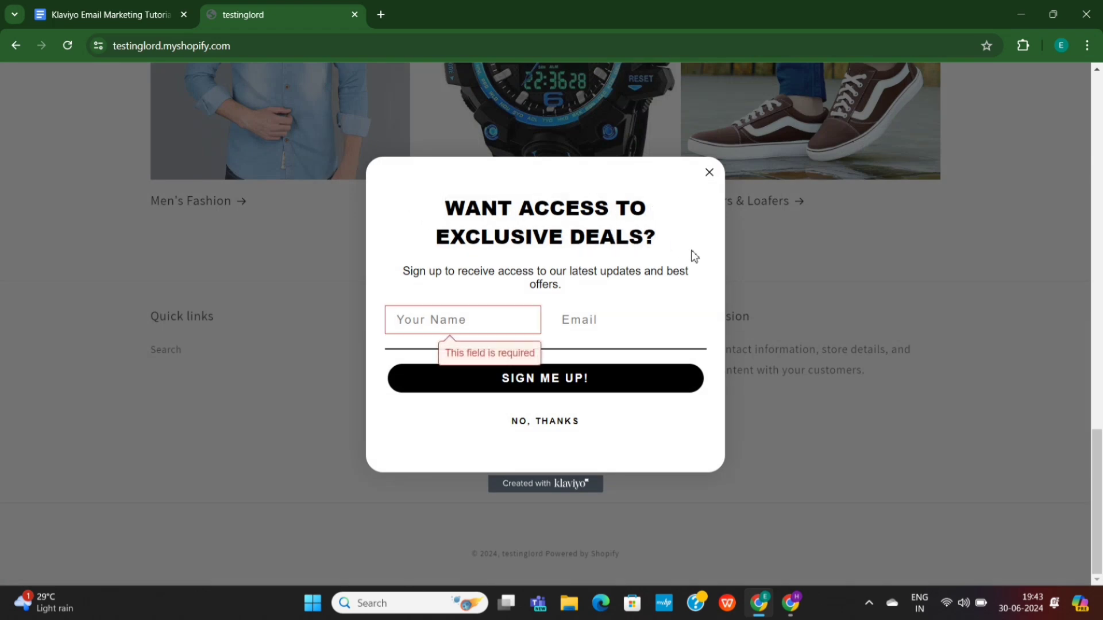
triple_click(552, 279)
left_click(553, 279)
left_click(502, 318)
left_click(606, 314)
left_click(619, 276)
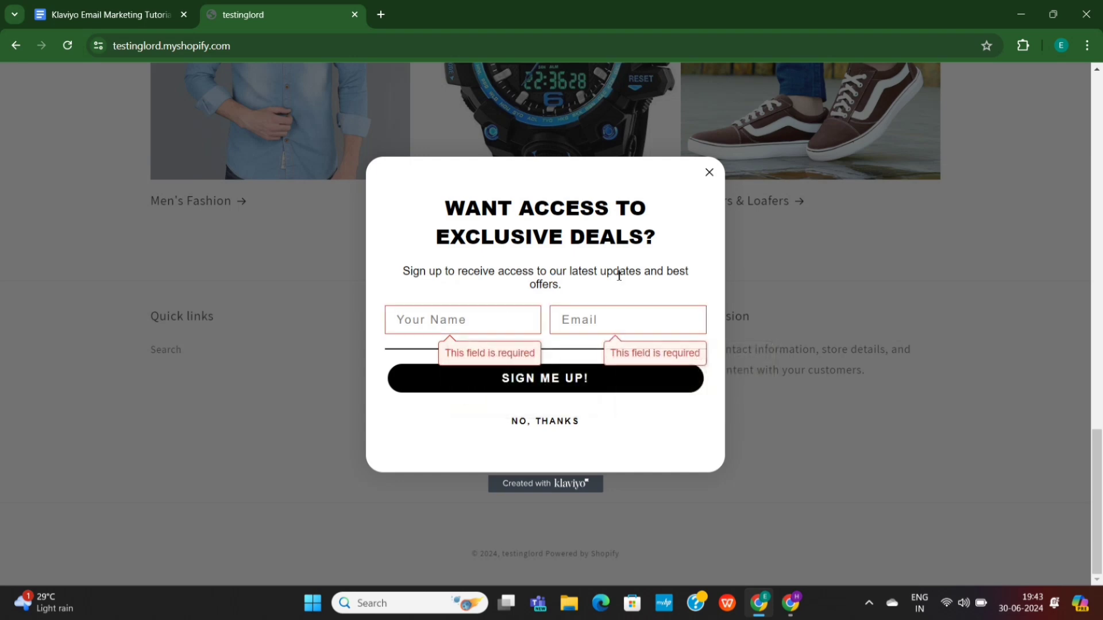
Step: Decline the popup with No, thanks, reopen it from the SIGN UP! teaser, then close it
left_click(552, 423)
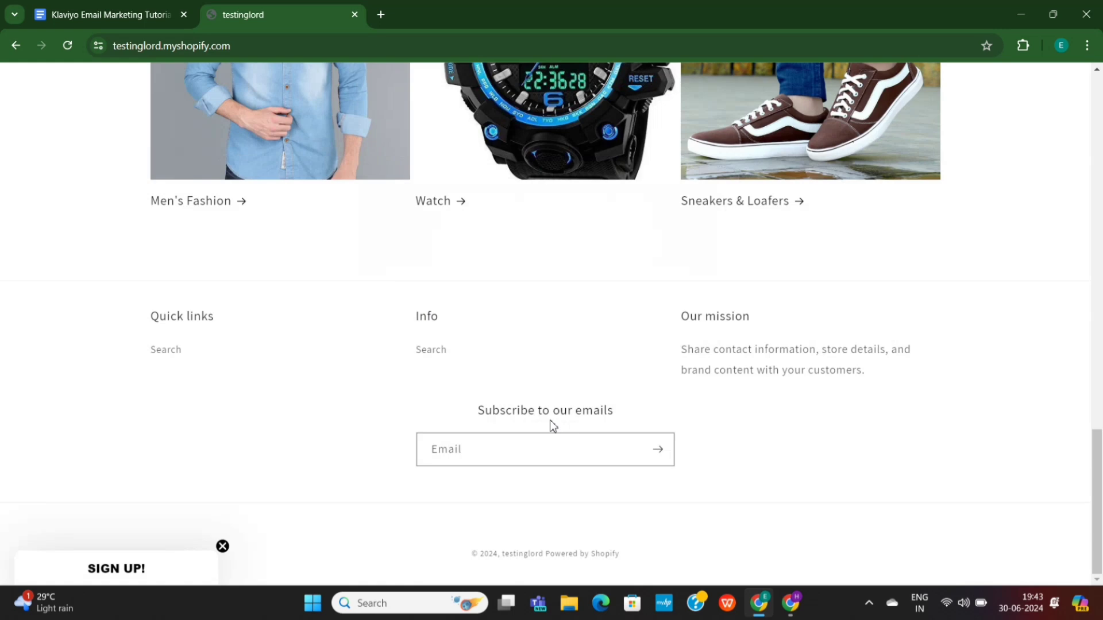
left_click(129, 571)
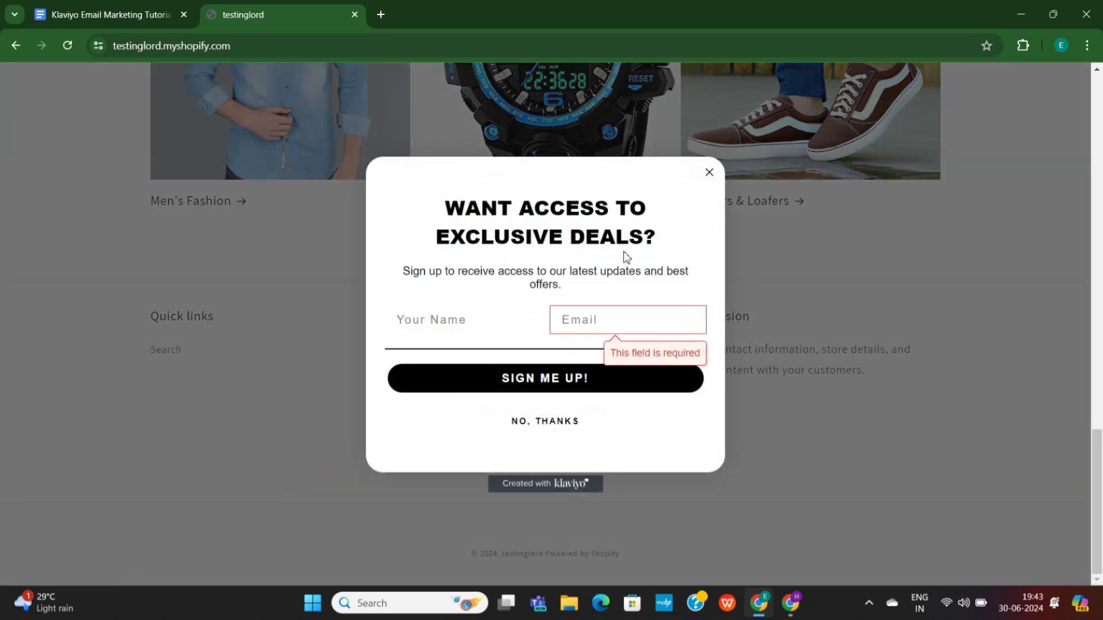
left_click(710, 173)
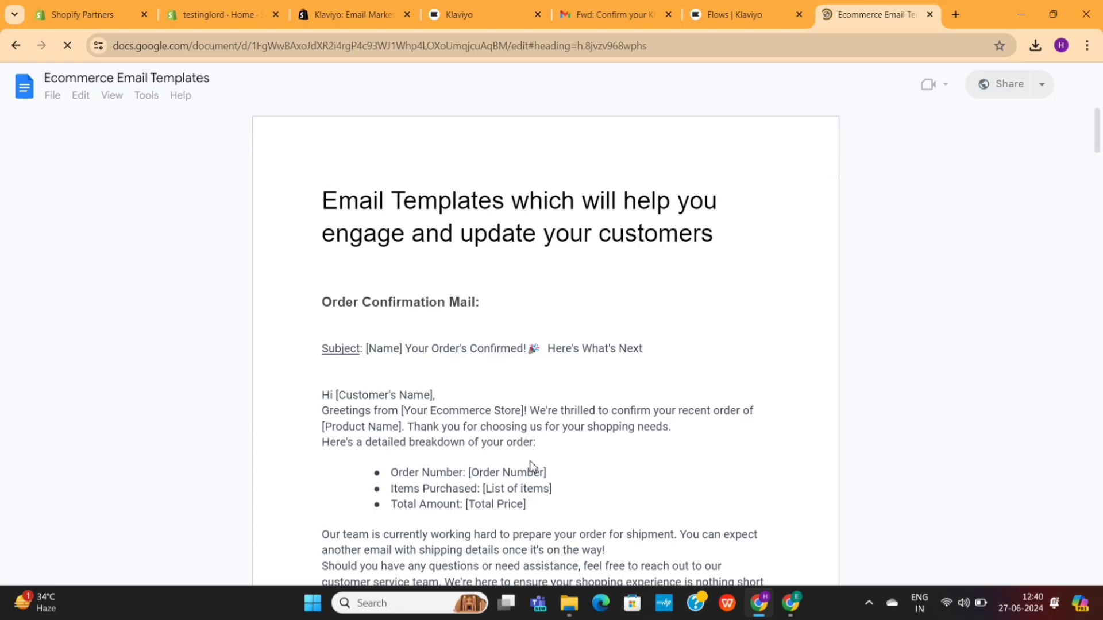
scroll(531, 467, "down", 12)
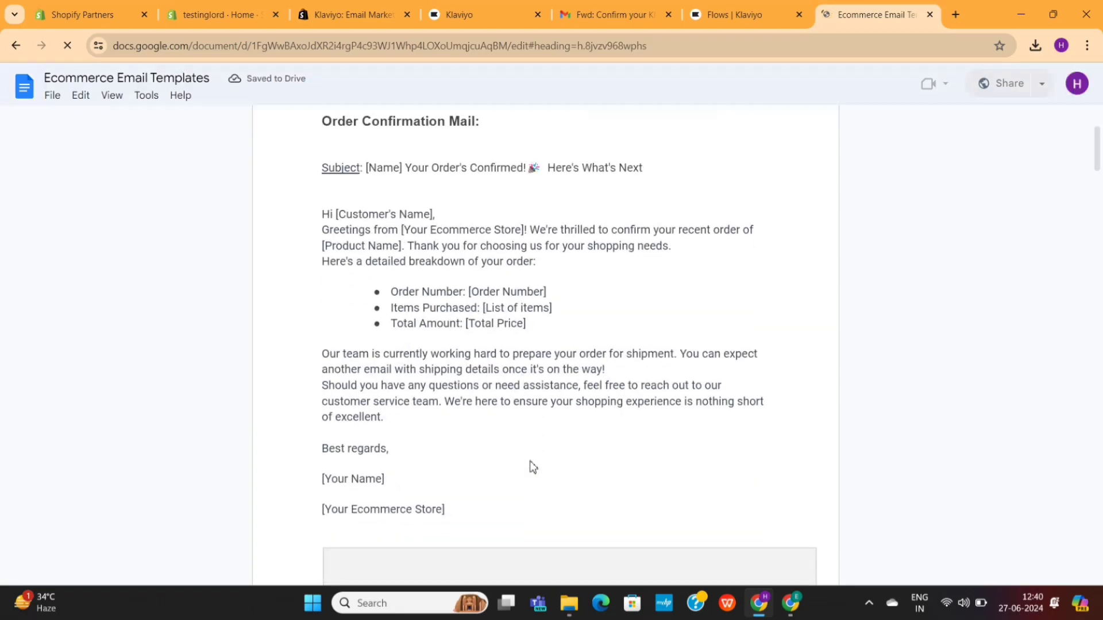
scroll(545, 344, "down", 4)
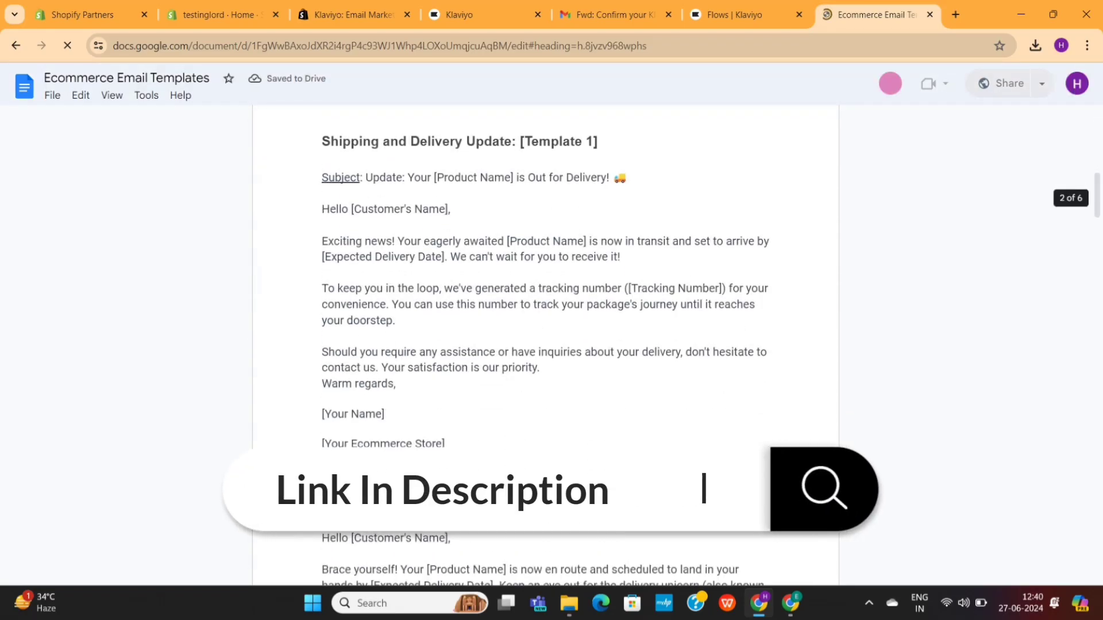
scroll(545, 345, "down", 14)
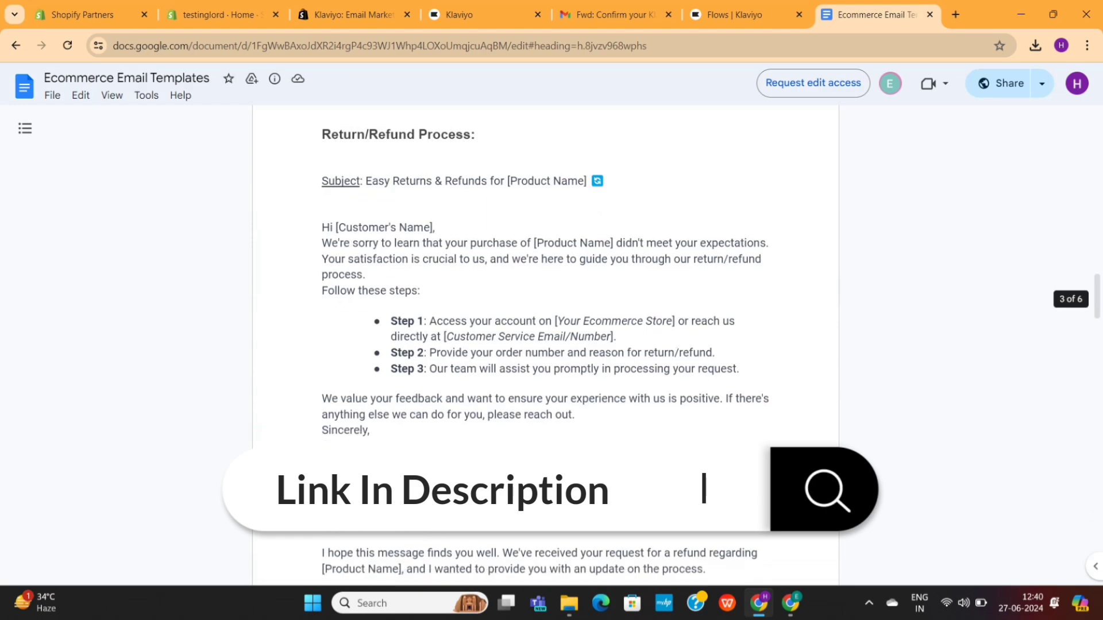
scroll(545, 345, "down", 13)
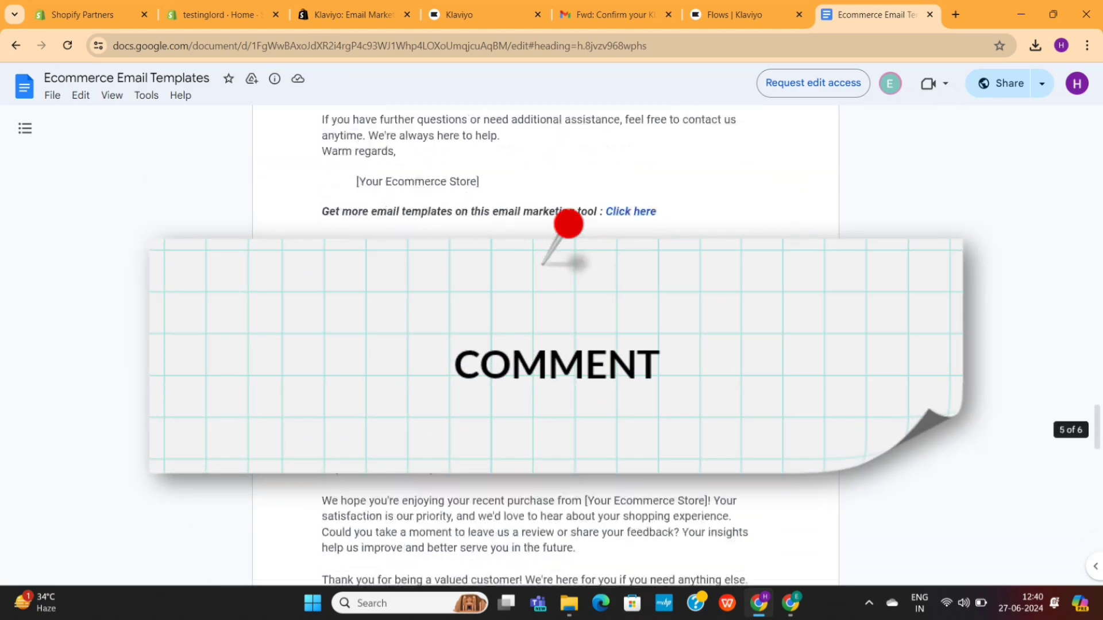
scroll(546, 345, "down", 12)
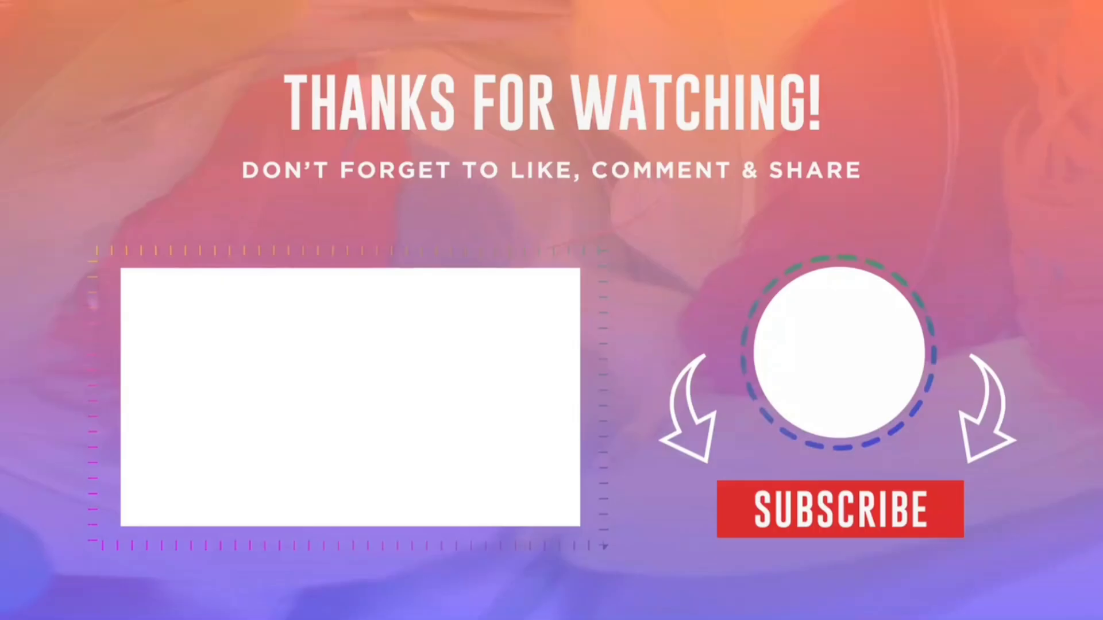